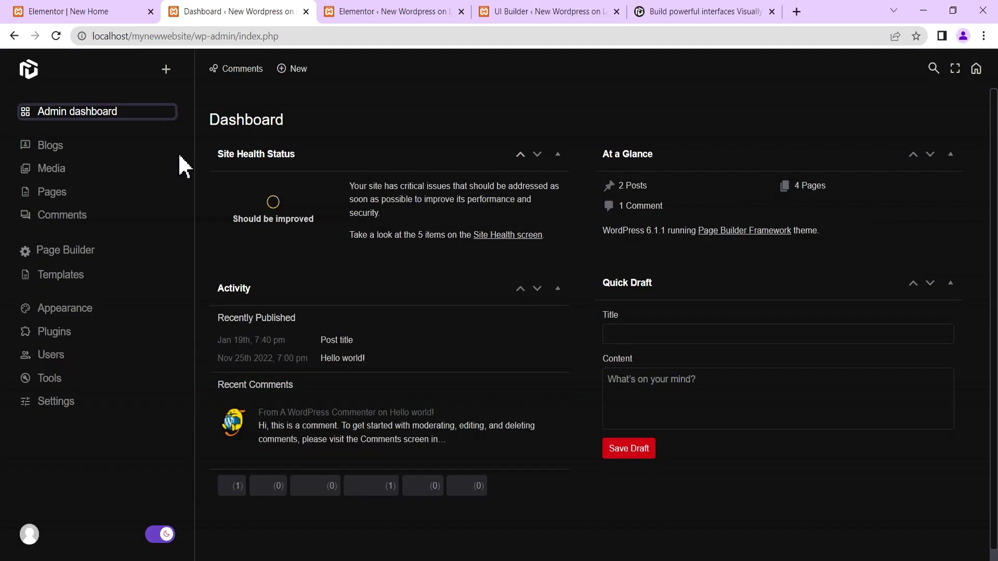
Look through the site's posts, media library and pages list in the customized admin area
{"action": "mouse_move", "coordinate": [58, 148]}
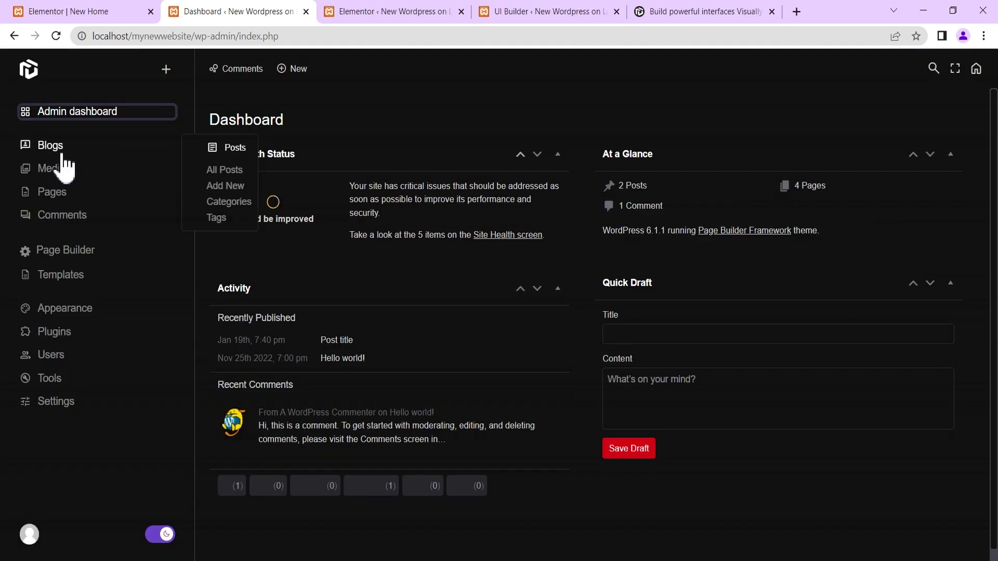
{"action": "left_click", "coordinate": [220, 170]}
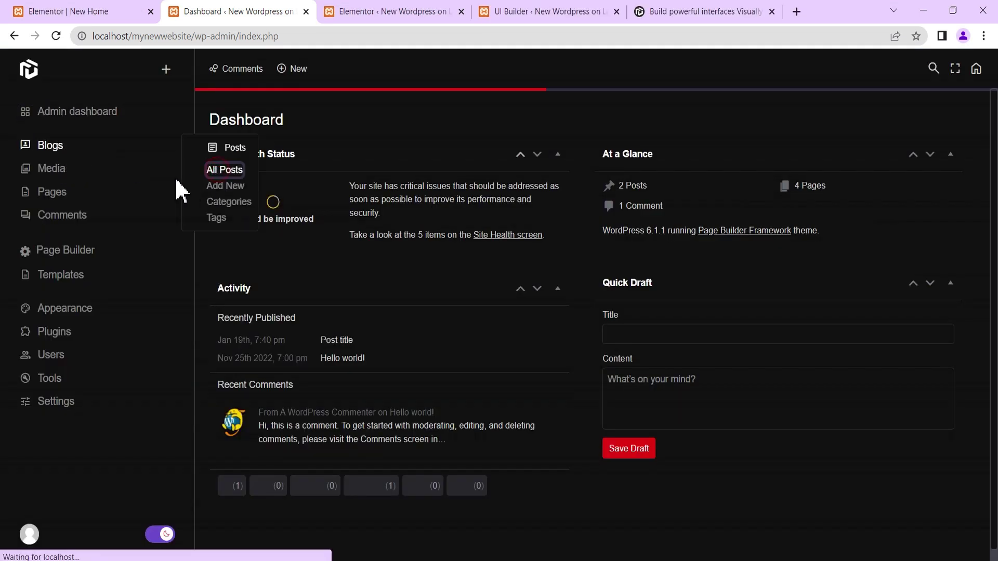
{"action": "left_click", "coordinate": [51, 171]}
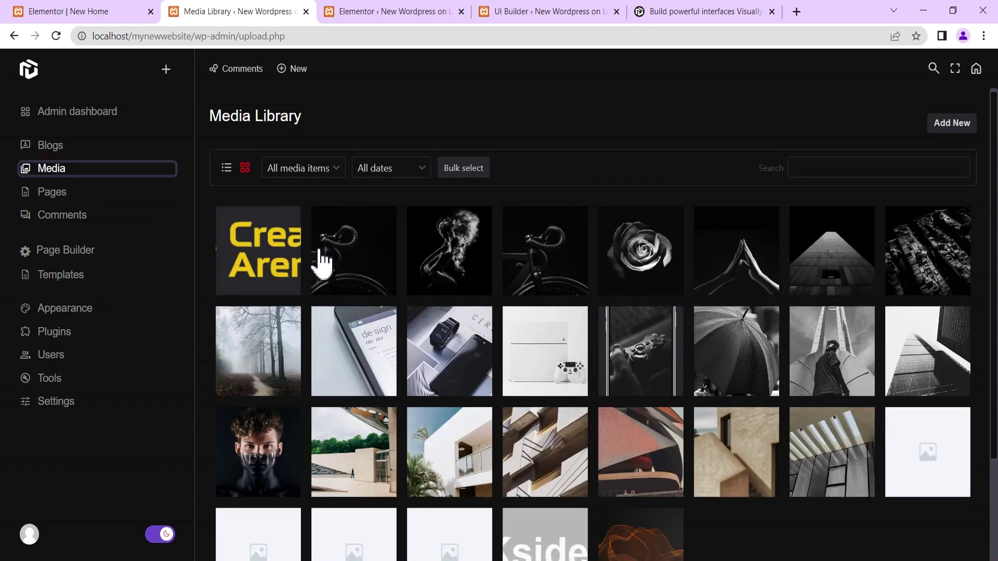
{"action": "scroll", "coordinate": [265, 268], "scroll_direction": "down", "scroll_amount": 3}
{"action": "left_click", "coordinate": [52, 193]}
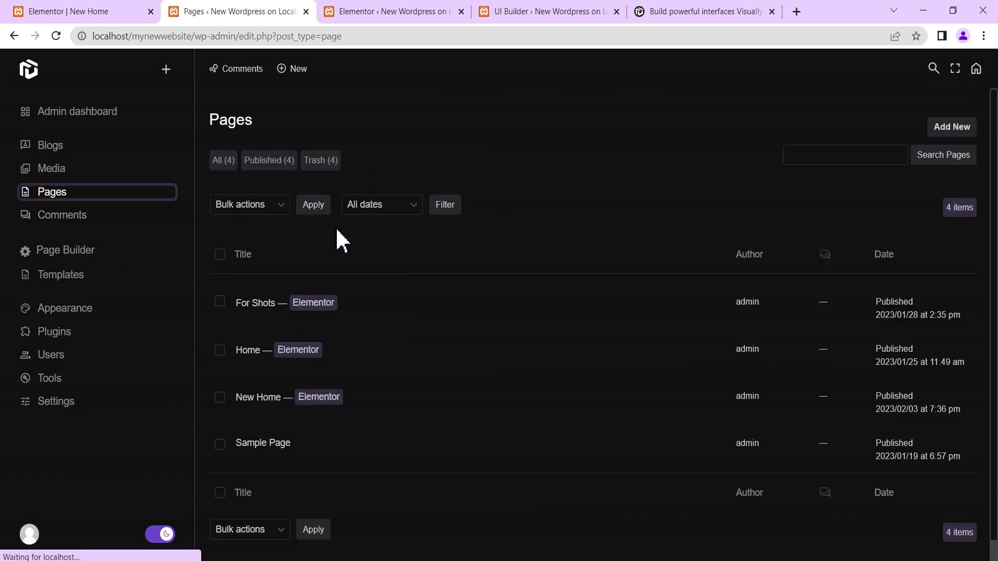
View the installed themes, switching the page to full screen and back to the normal layout
{"action": "mouse_move", "coordinate": [59, 310]}
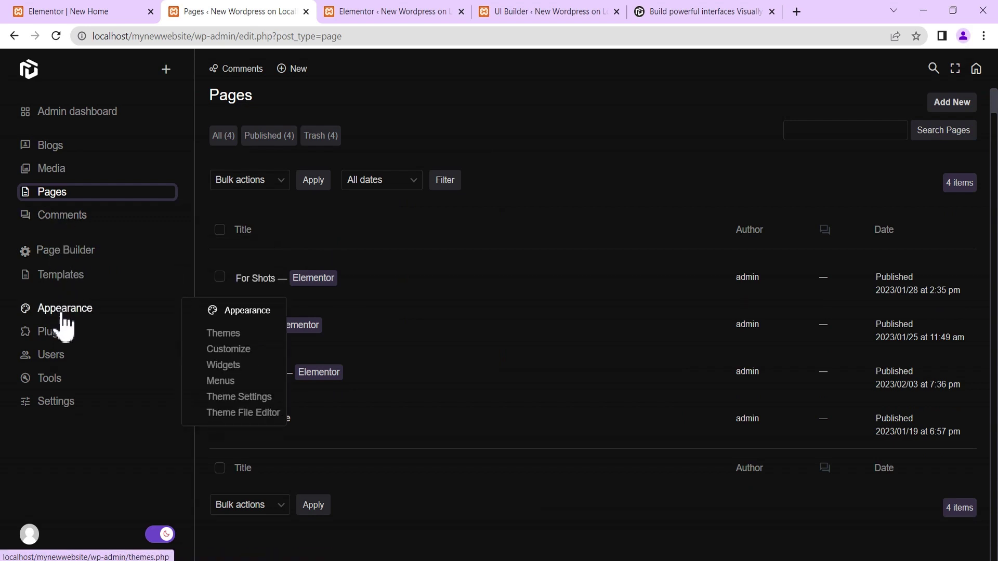
{"action": "left_click", "coordinate": [222, 334]}
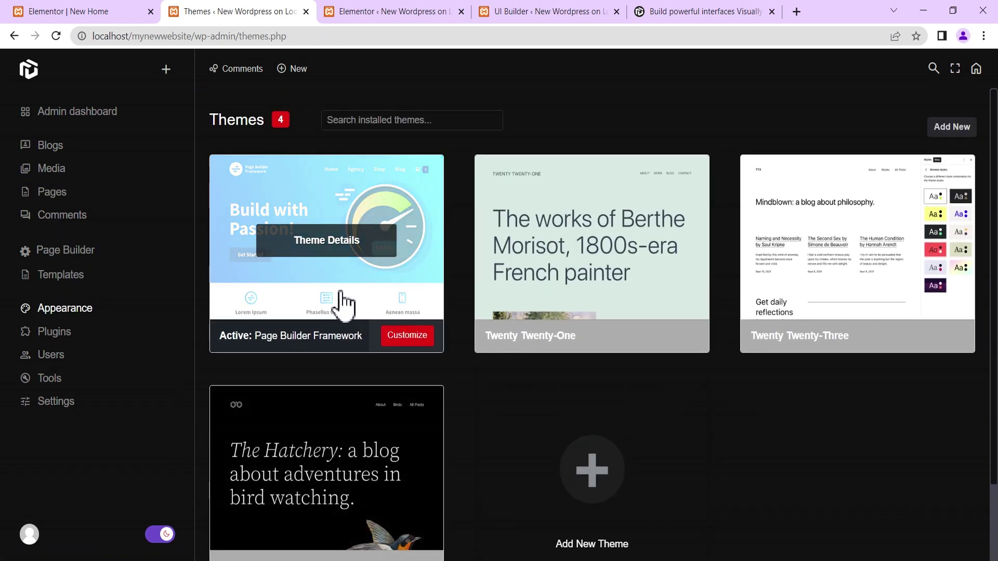
{"action": "left_click", "coordinate": [955, 68]}
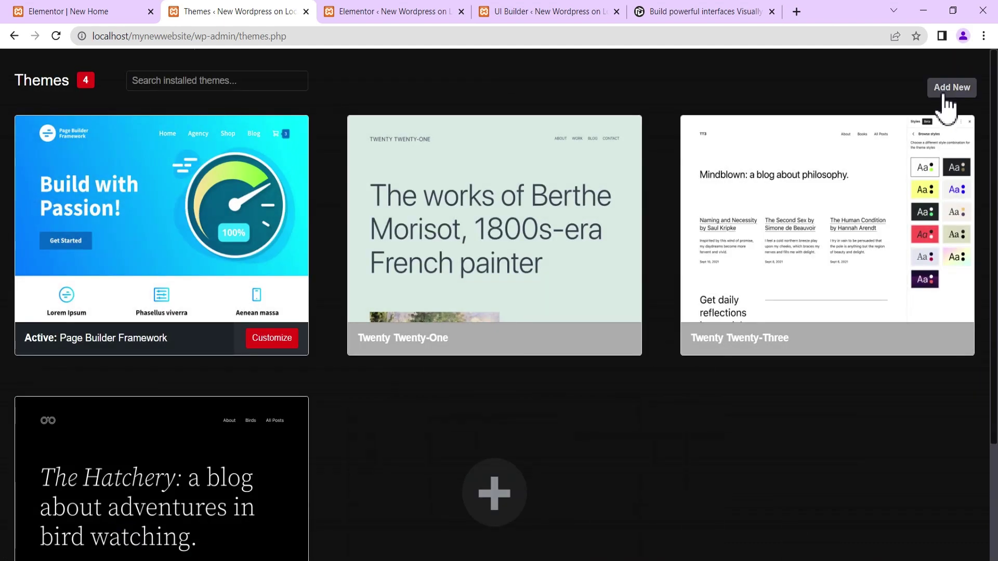
{"action": "left_click", "coordinate": [980, 63]}
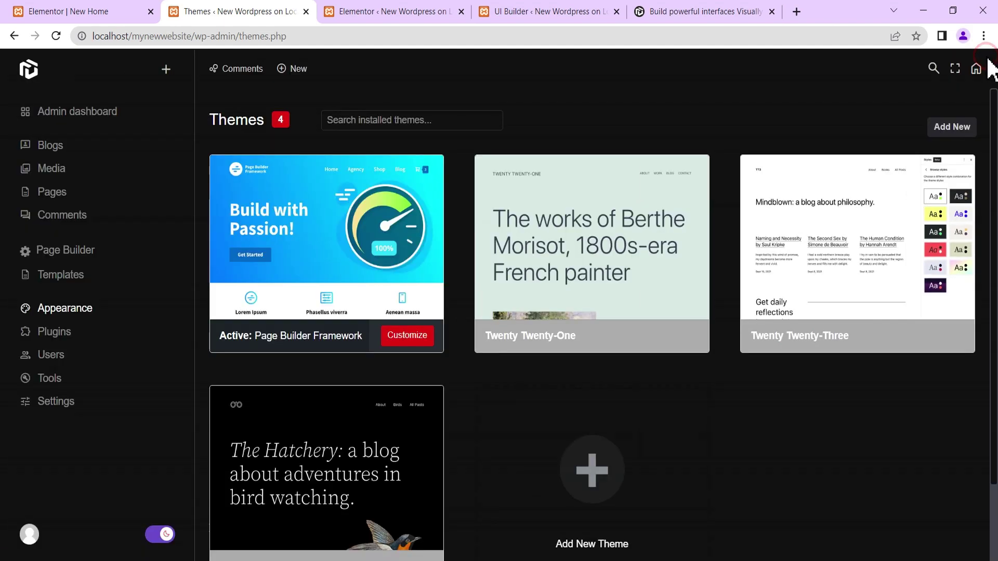
Return to the admin dashboard and view the options for creating new content and managing blog posts
{"action": "left_click", "coordinate": [109, 119]}
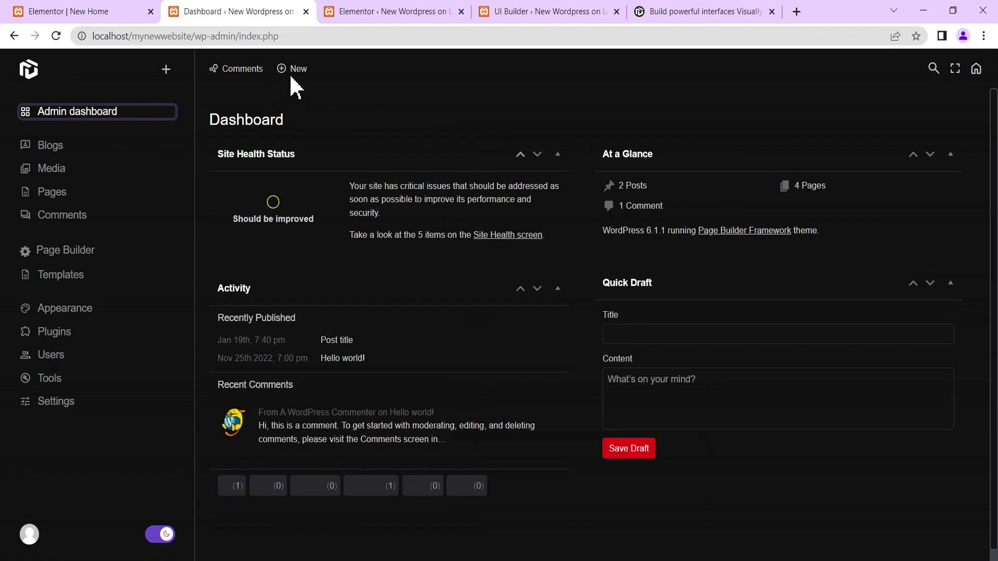
{"action": "mouse_move", "coordinate": [291, 77]}
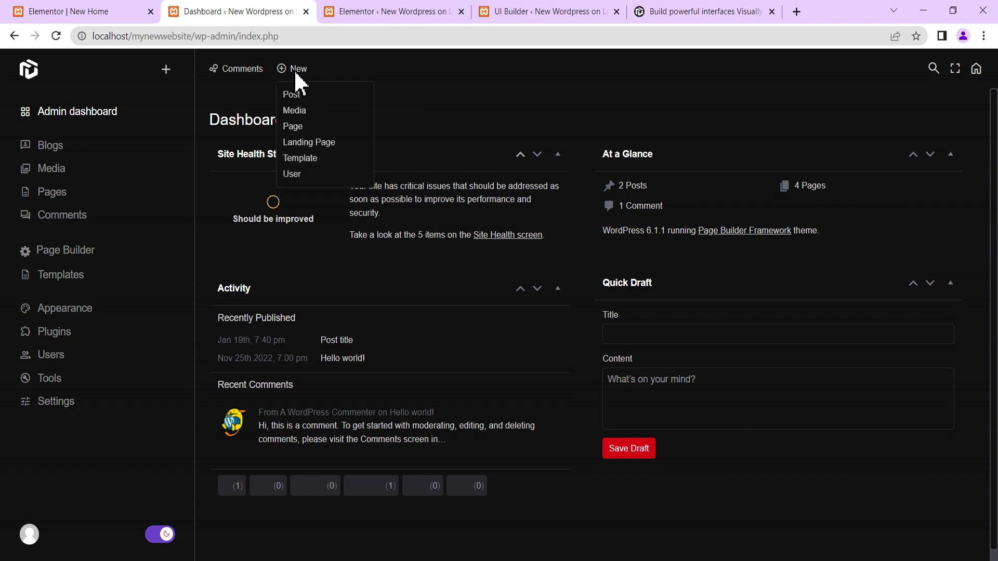
{"action": "mouse_move", "coordinate": [38, 156]}
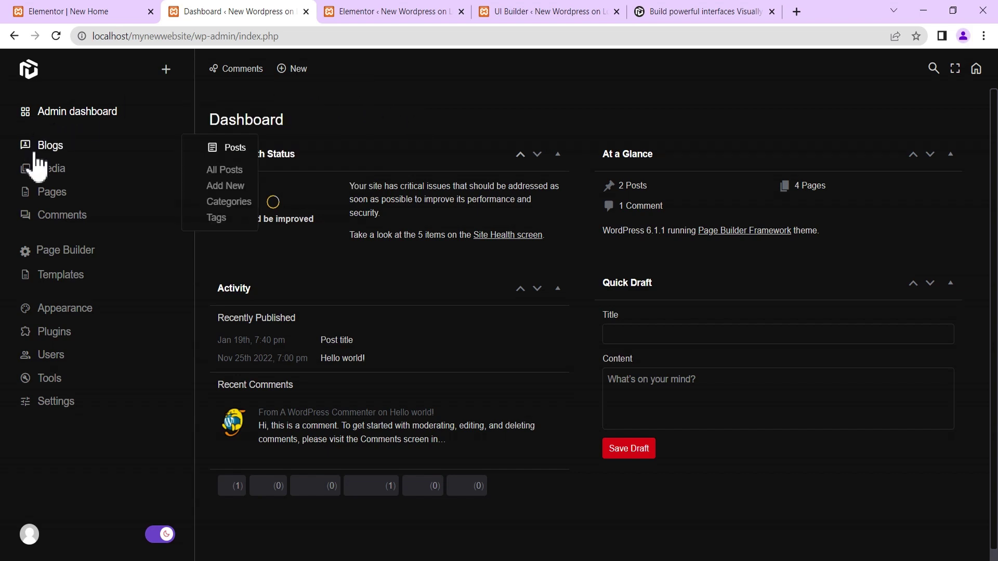
View the site's front end and return to the admin dashboard
{"action": "left_click", "coordinate": [976, 68]}
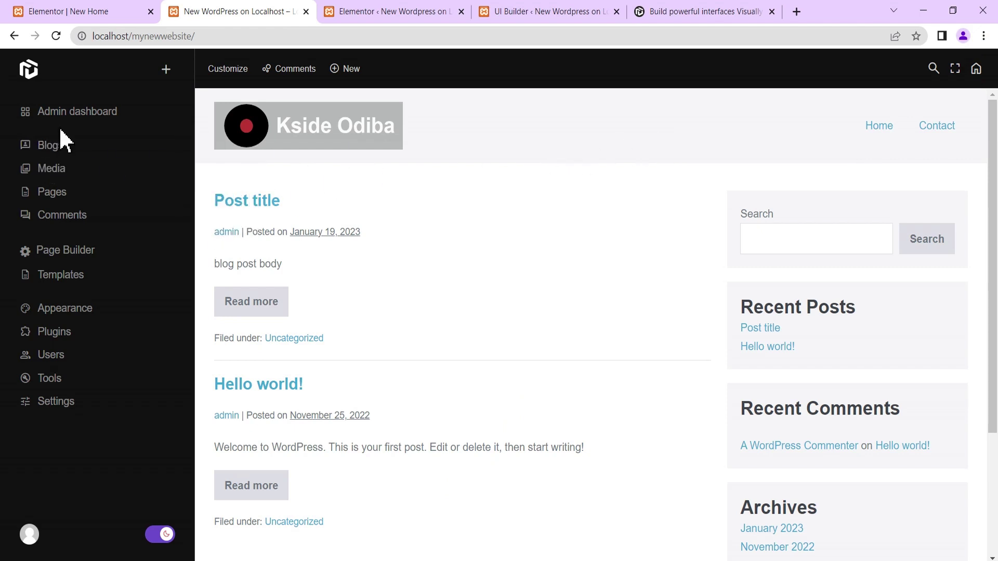
{"action": "left_click", "coordinate": [60, 113]}
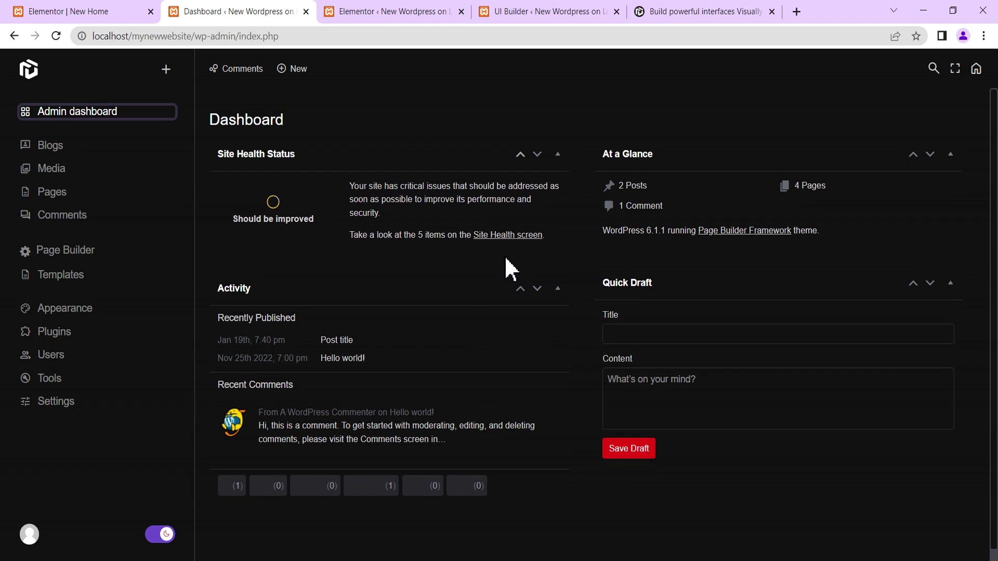
{"action": "scroll", "coordinate": [504, 291], "scroll_direction": "down", "scroll_amount": 1}
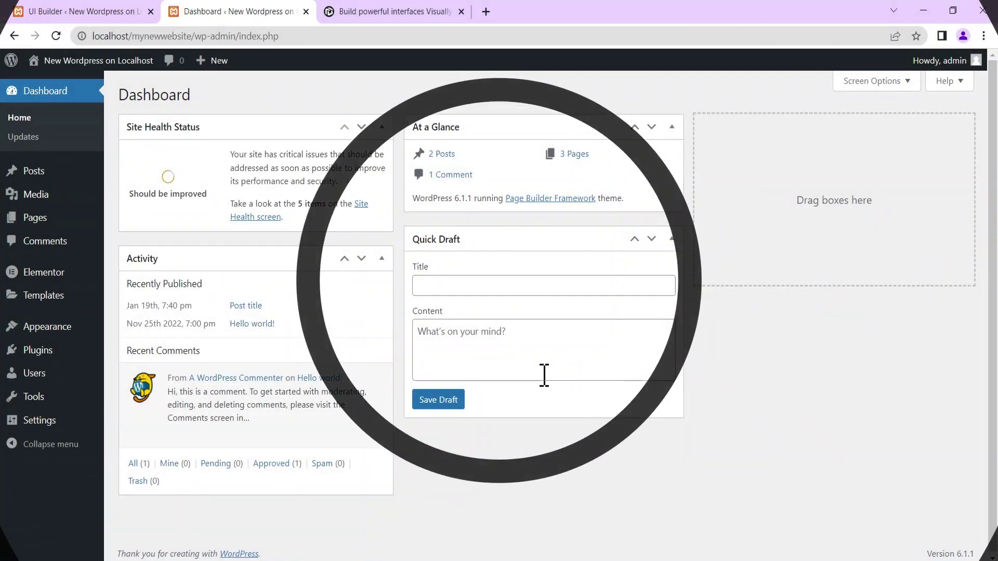
Search the directory of plugins available to add for "uipress"
{"action": "mouse_move", "coordinate": [32, 351]}
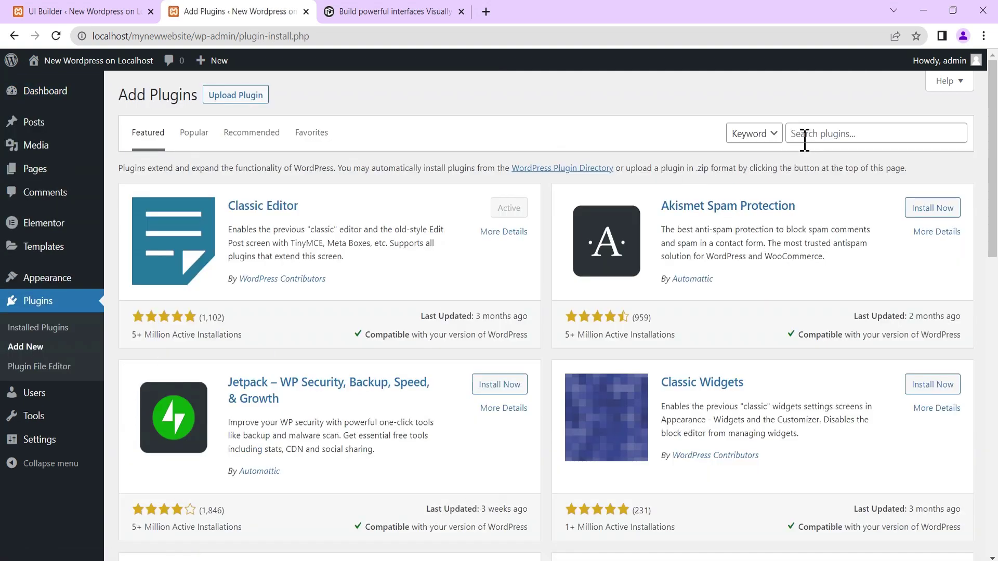
{"action": "left_click", "coordinate": [805, 136]}
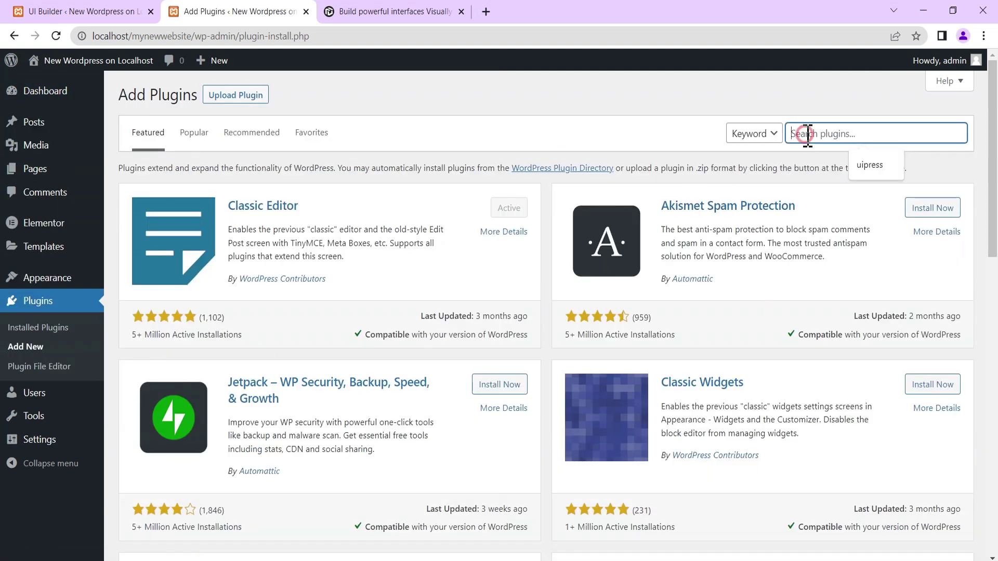
{"action": "left_click", "coordinate": [869, 164]}
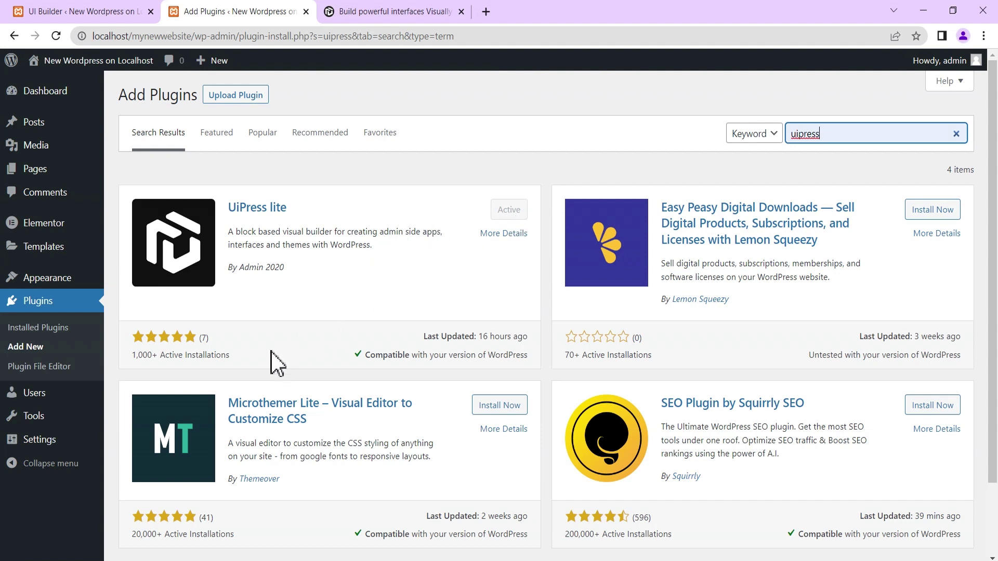
Open the uiBuilder settings and filter the template list by active templates and by drafts
{"action": "mouse_move", "coordinate": [21, 441]}
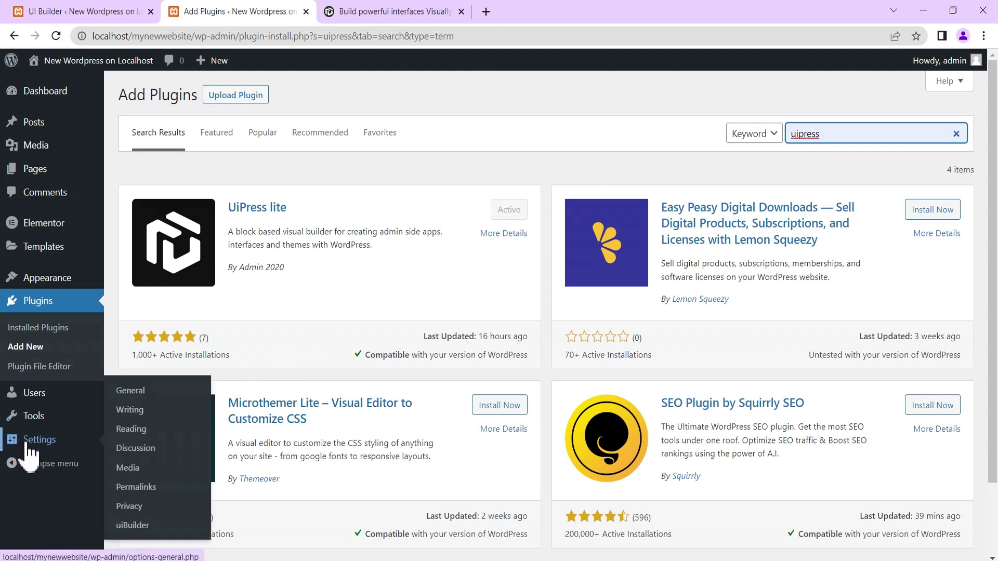
{"action": "left_click", "coordinate": [136, 534]}
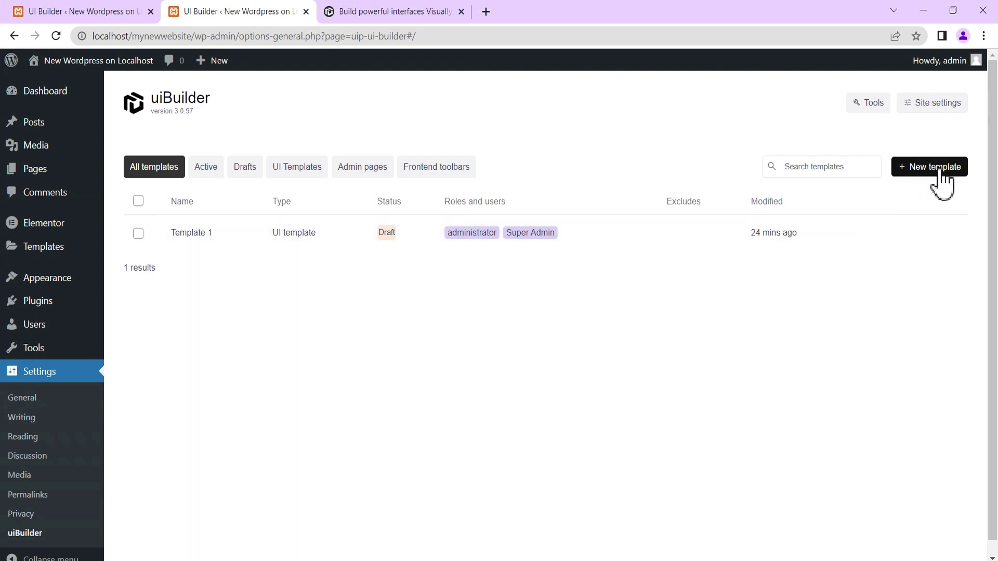
{"action": "left_click", "coordinate": [206, 172]}
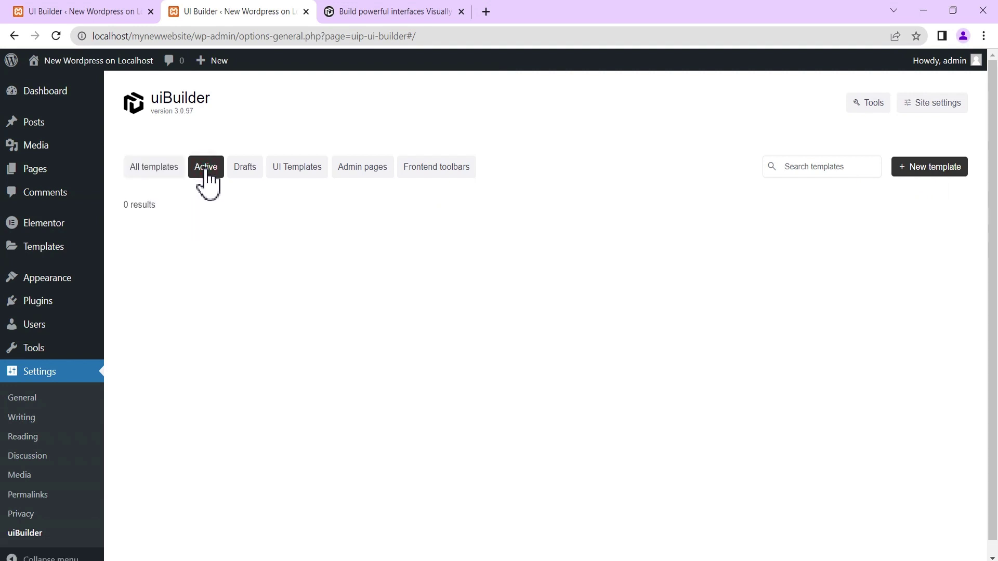
{"action": "left_click", "coordinate": [250, 172]}
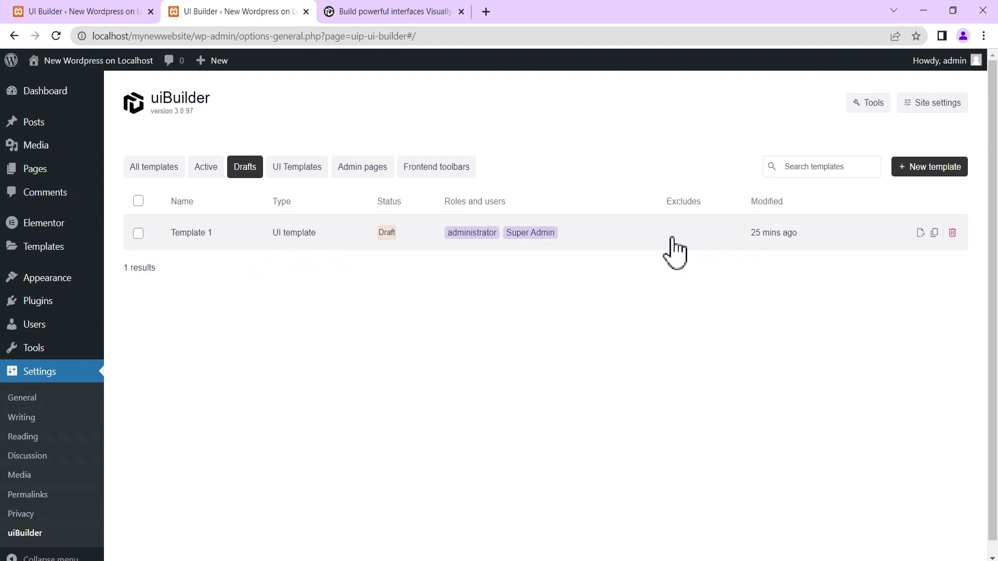
Open the draft Template 1 for editing, hide its layers and look over the dashboard preview
{"action": "left_click", "coordinate": [920, 233]}
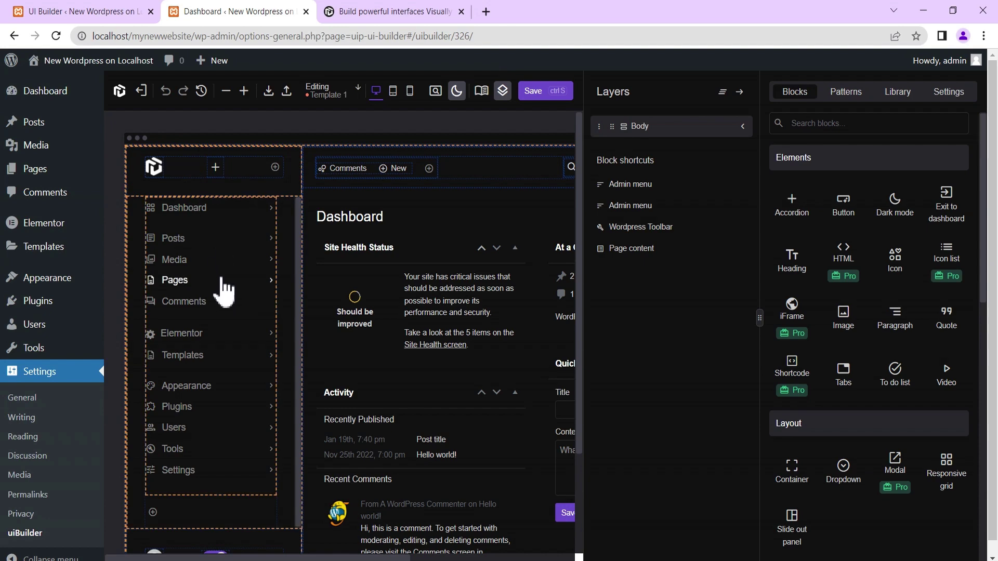
{"action": "left_click", "coordinate": [739, 92]}
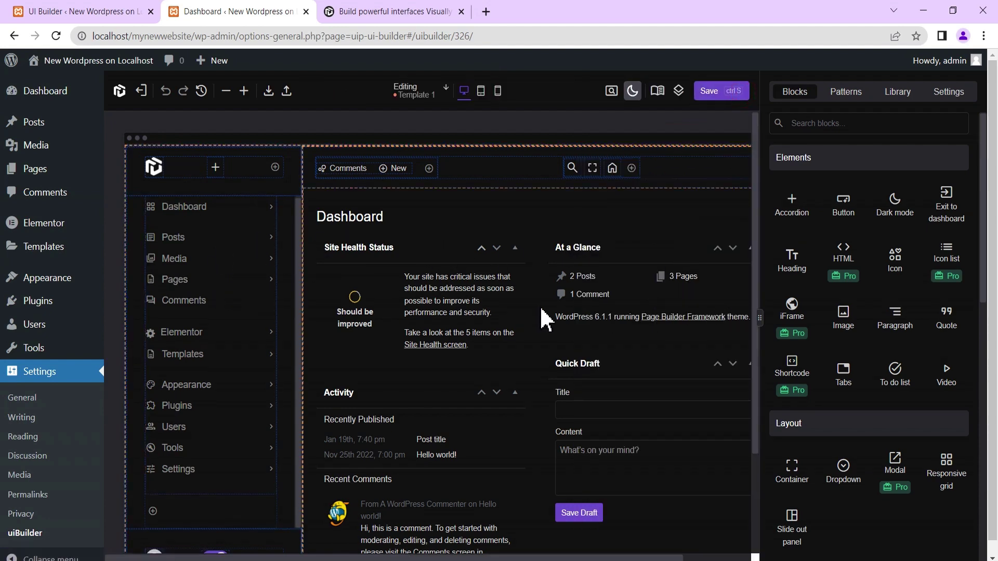
{"action": "scroll", "coordinate": [449, 327], "scroll_direction": "down", "scroll_amount": 2}
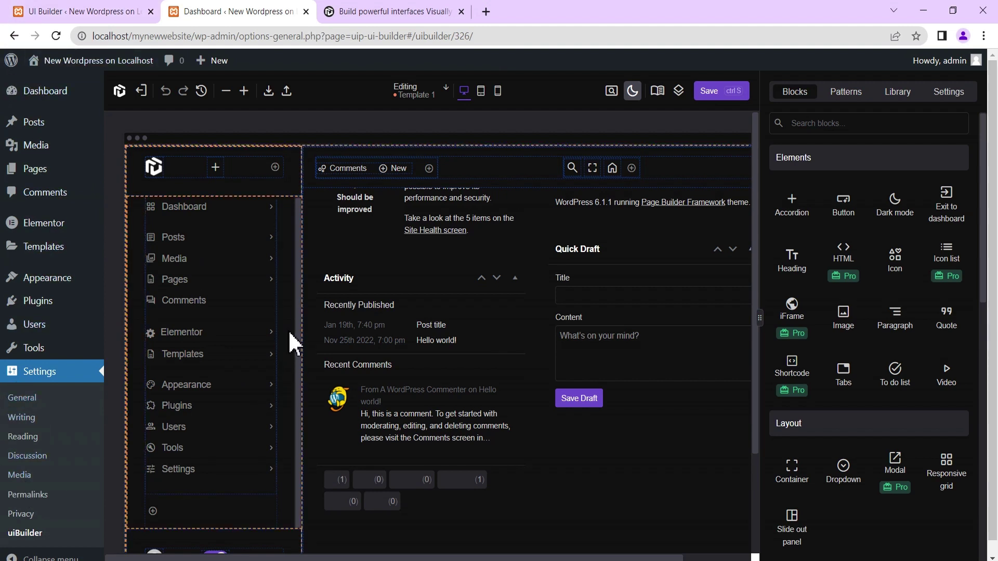
{"action": "scroll", "coordinate": [636, 372], "scroll_direction": "up", "scroll_amount": 3}
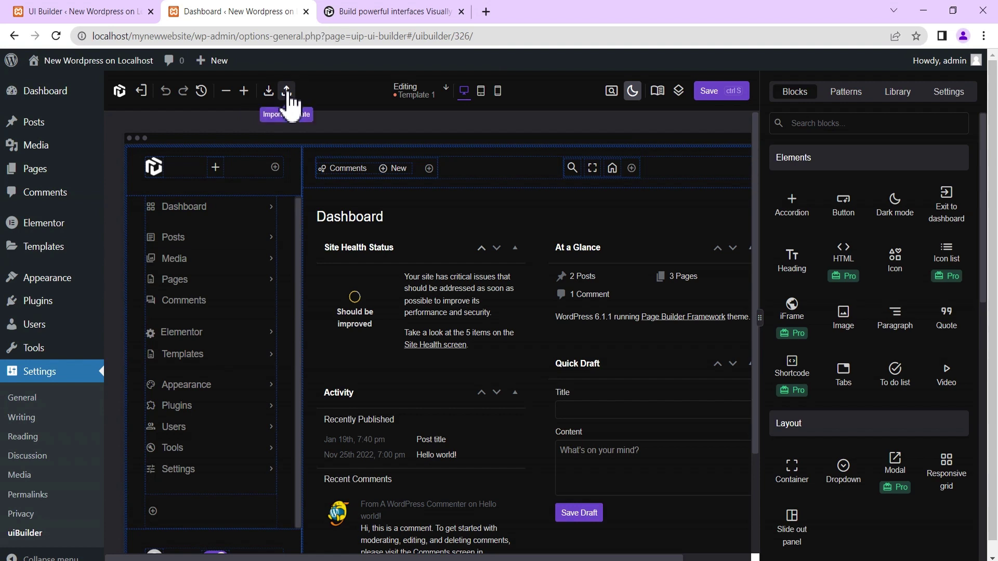
Rename the template "Admin Template" and close its details
{"action": "left_click", "coordinate": [445, 88]}
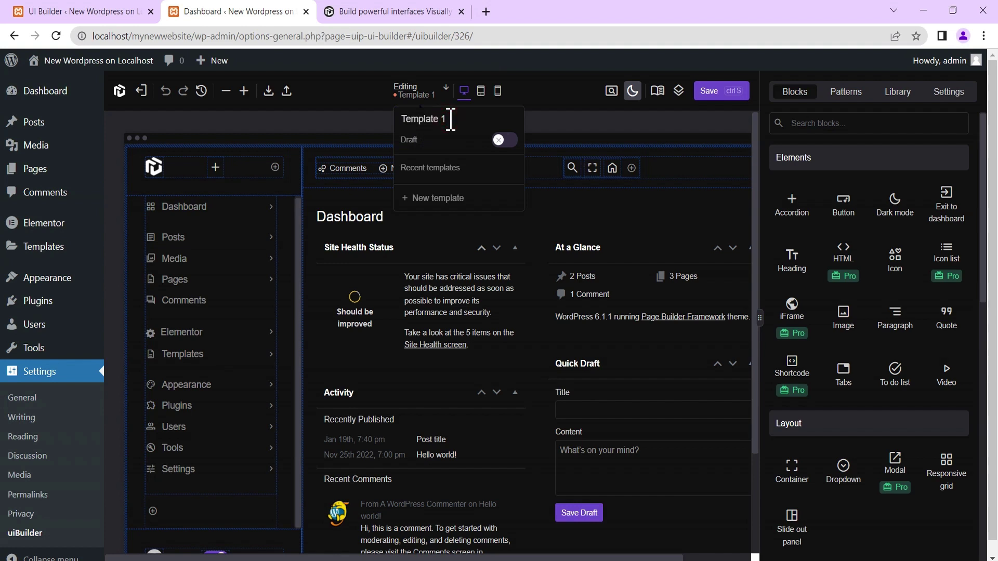
{"action": "left_click_drag", "start_coordinate": [450, 119], "coordinate": [406, 118]}
{"action": "left_click", "coordinate": [452, 119]}
{"action": "left_click", "coordinate": [452, 121]}
{"action": "key", "text": "BackSpace"}
{"action": "key", "text": "BackSpace"}
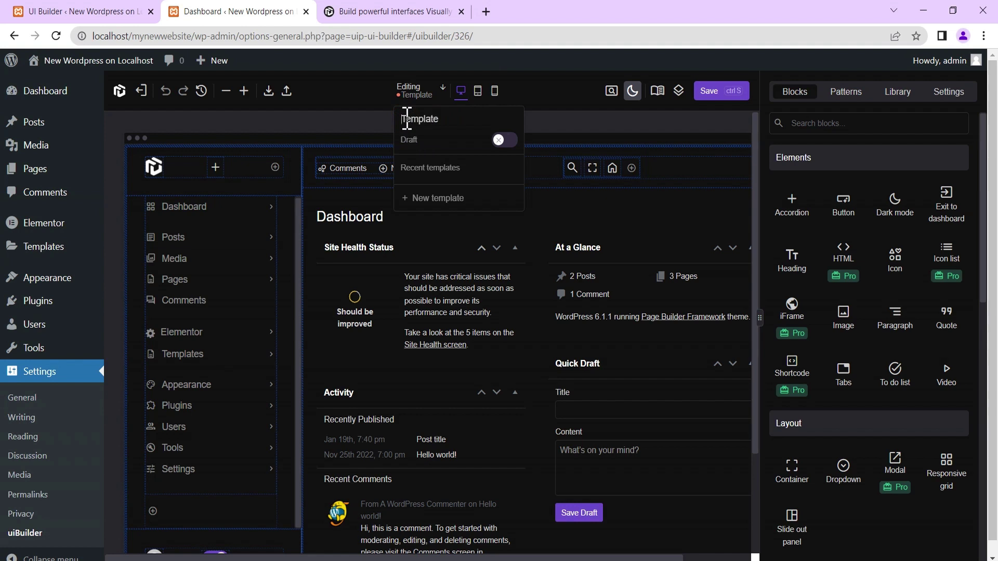
{"action": "type", "text": "Admin"}
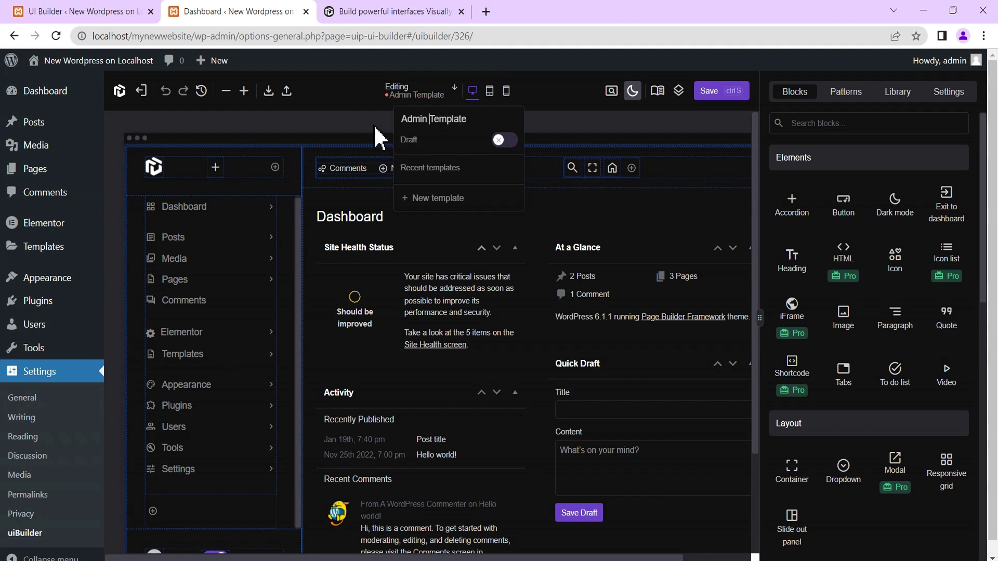
{"action": "left_click", "coordinate": [454, 89]}
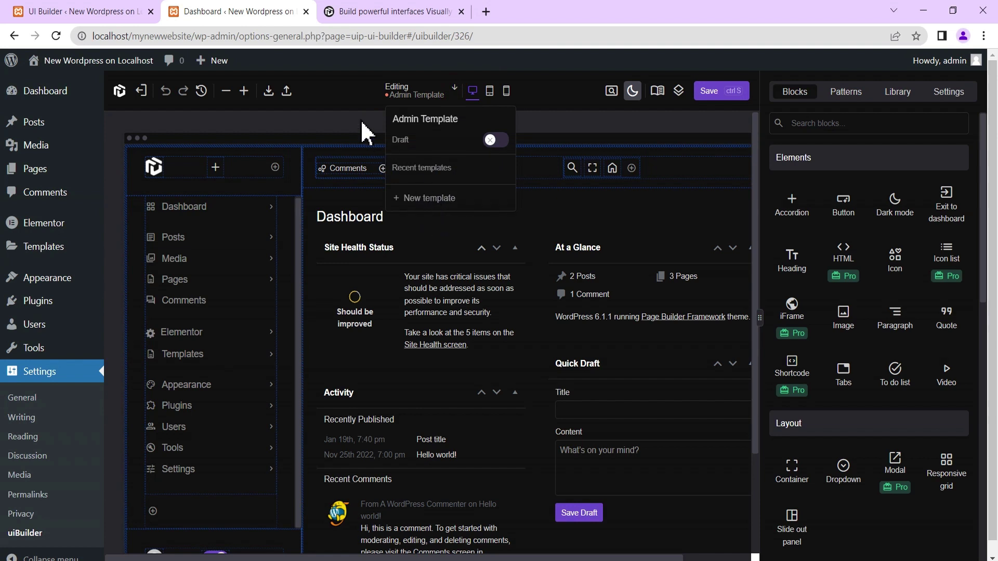
{"action": "left_click", "coordinate": [351, 109]}
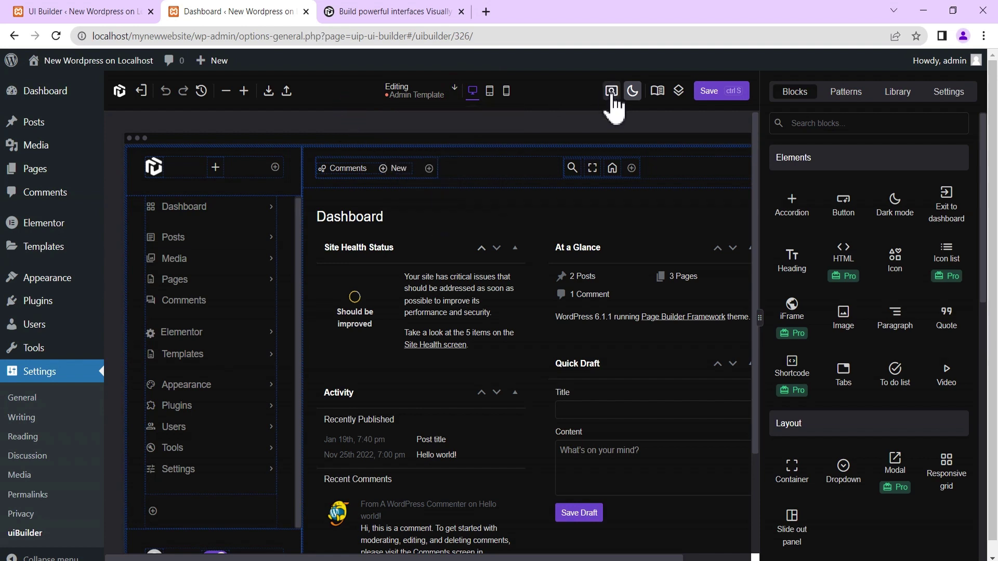
Preview the template at tablet and mobile sizes
{"action": "left_click", "coordinate": [489, 96]}
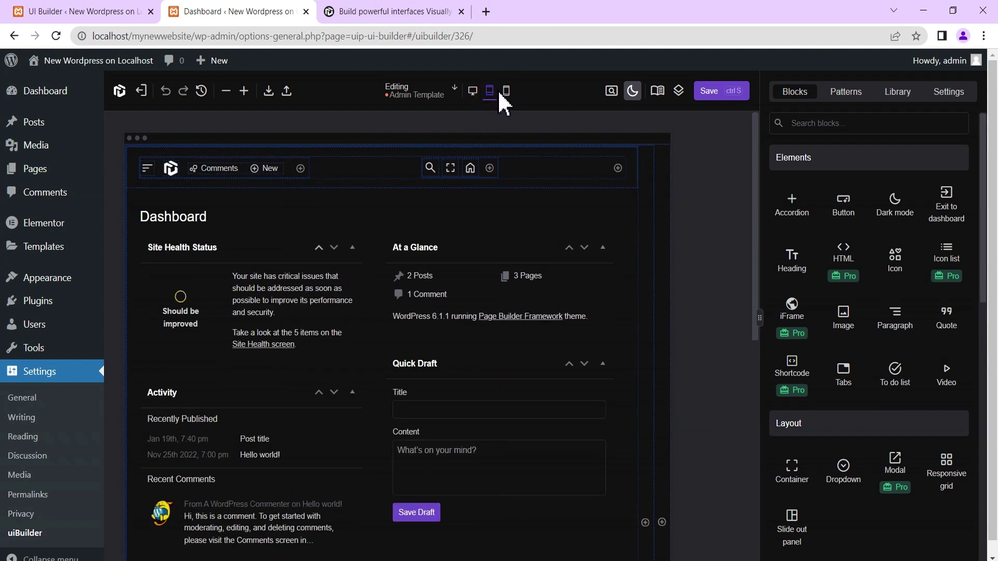
{"action": "left_click", "coordinate": [506, 92]}
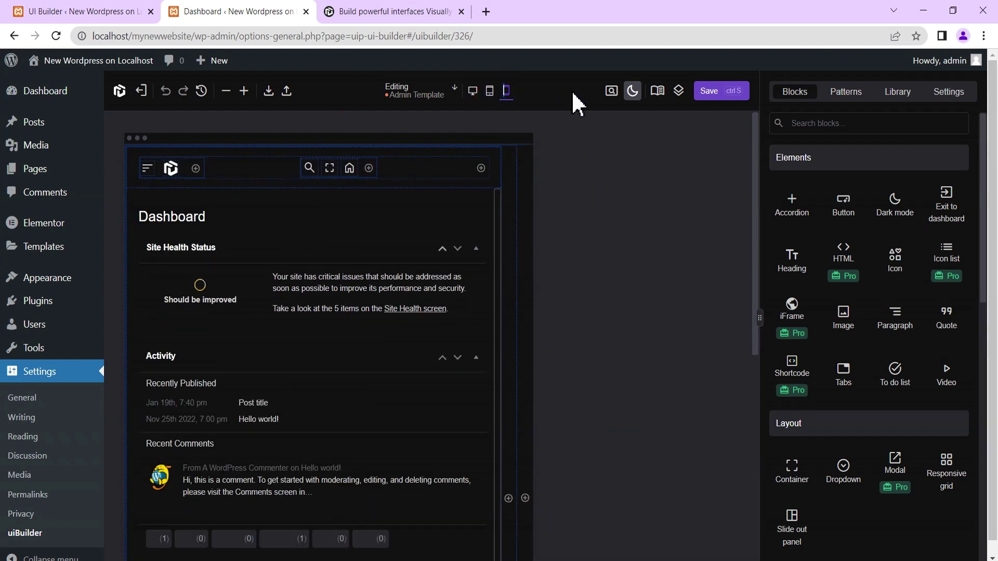
Show the template's layers and view the settings of the first Admin menu block and the Logo container
{"action": "left_click", "coordinate": [679, 92]}
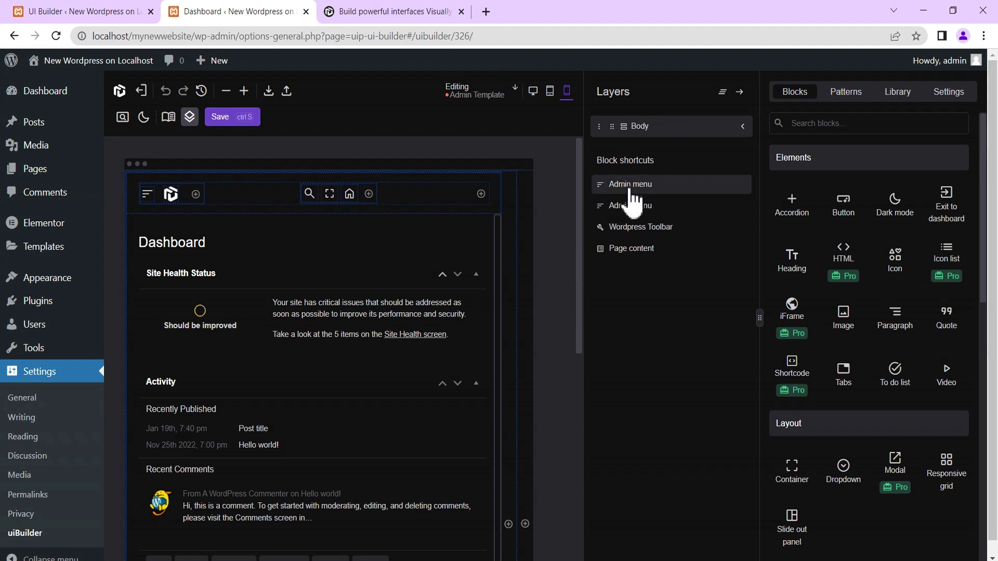
{"action": "left_click", "coordinate": [602, 186]}
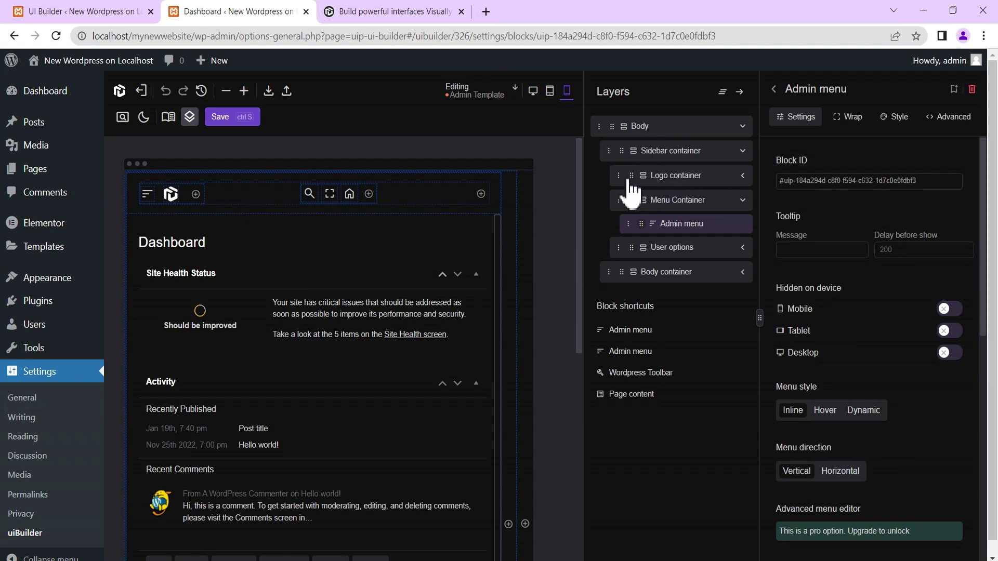
{"action": "left_click", "coordinate": [670, 177]}
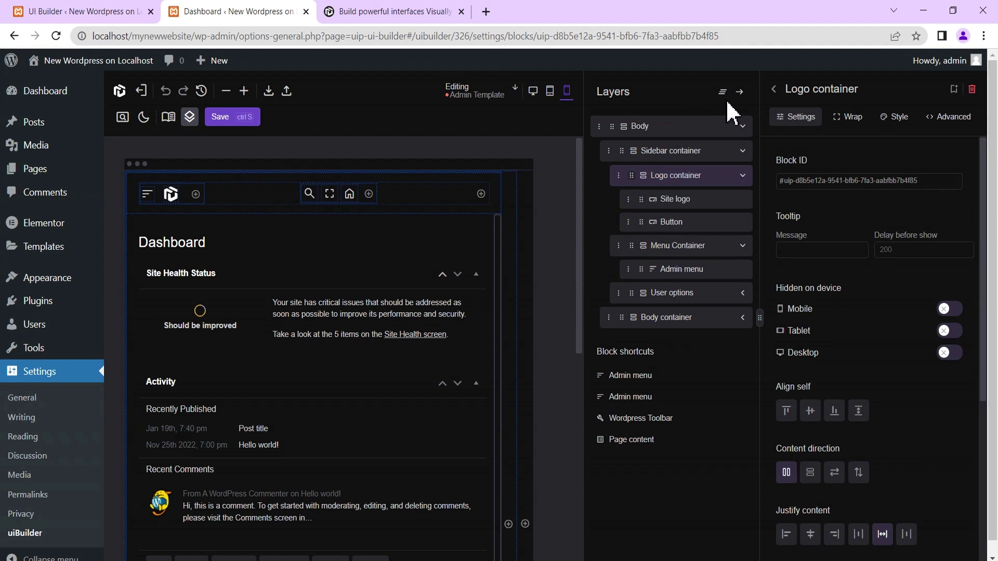
Hide the layers, leave the Logo container's settings and look through the blocks available for the template
{"action": "left_click", "coordinate": [738, 91]}
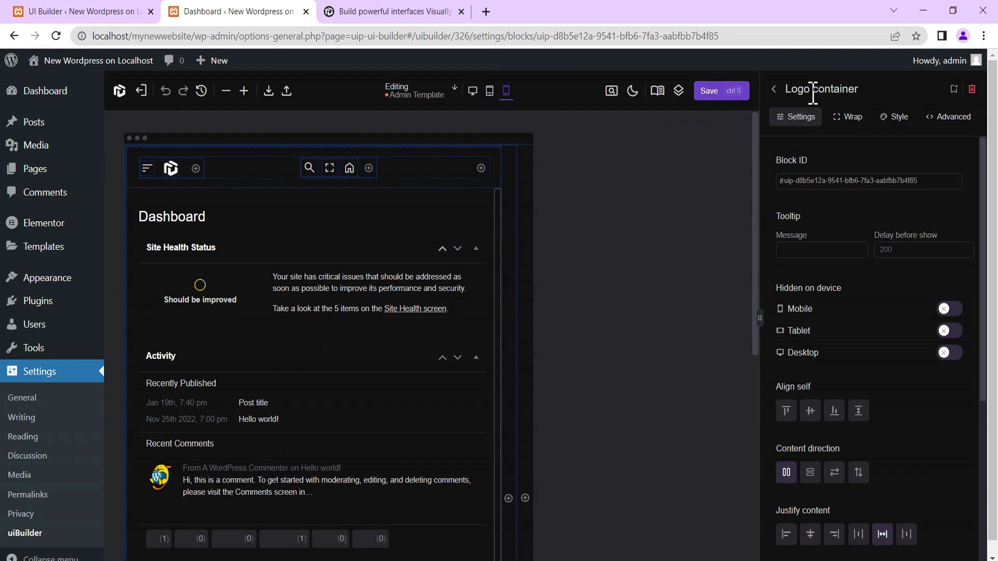
{"action": "left_click", "coordinate": [774, 89]}
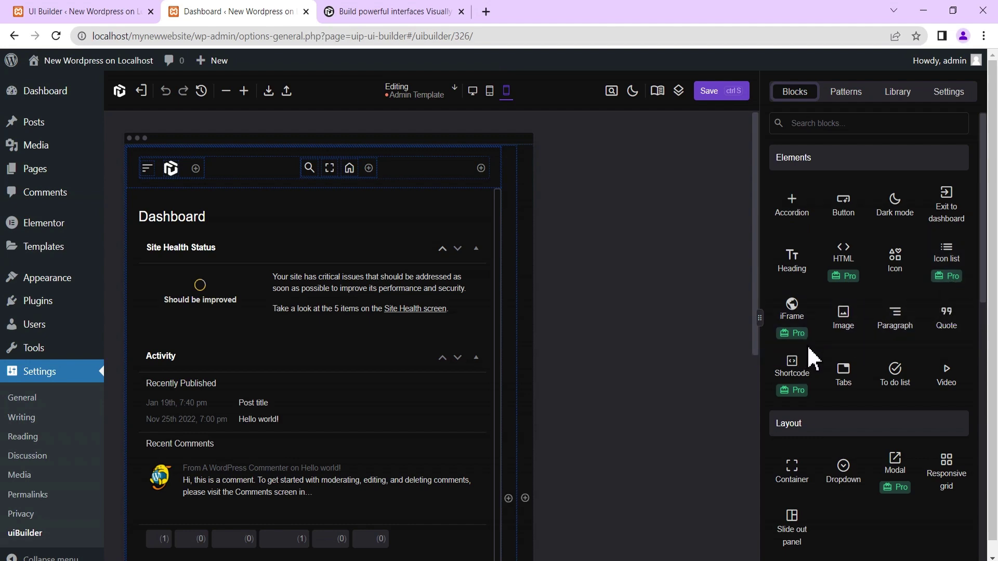
{"action": "scroll", "coordinate": [814, 358], "scroll_direction": "down", "scroll_amount": 9}
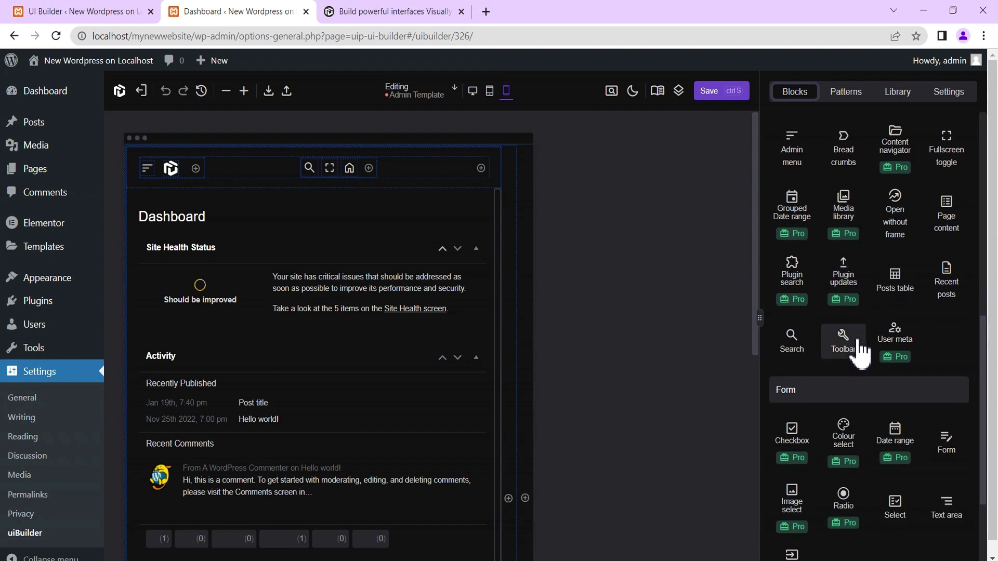
{"action": "scroll", "coordinate": [858, 351], "scroll_direction": "down", "scroll_amount": 3}
{"action": "scroll", "coordinate": [860, 345], "scroll_direction": "up", "scroll_amount": 12}
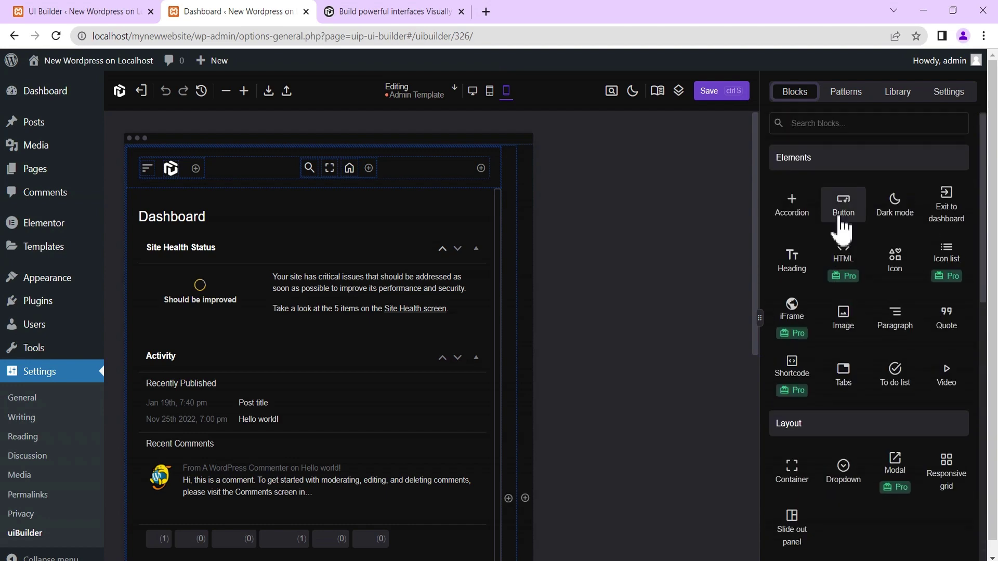
Look over the layout patterns and browse the ready-made templates in the template library
{"action": "left_click", "coordinate": [846, 93]}
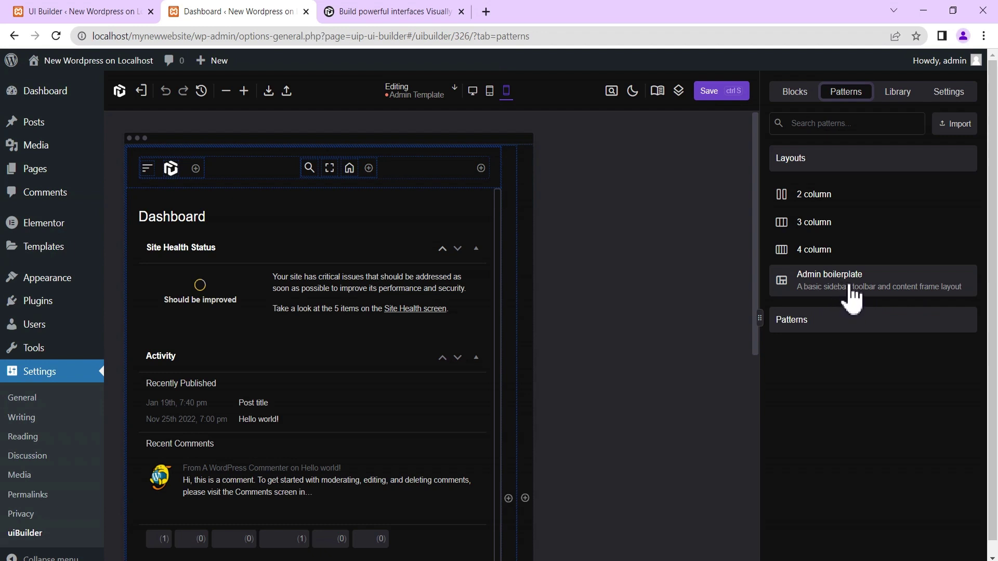
{"action": "left_click", "coordinate": [897, 97]}
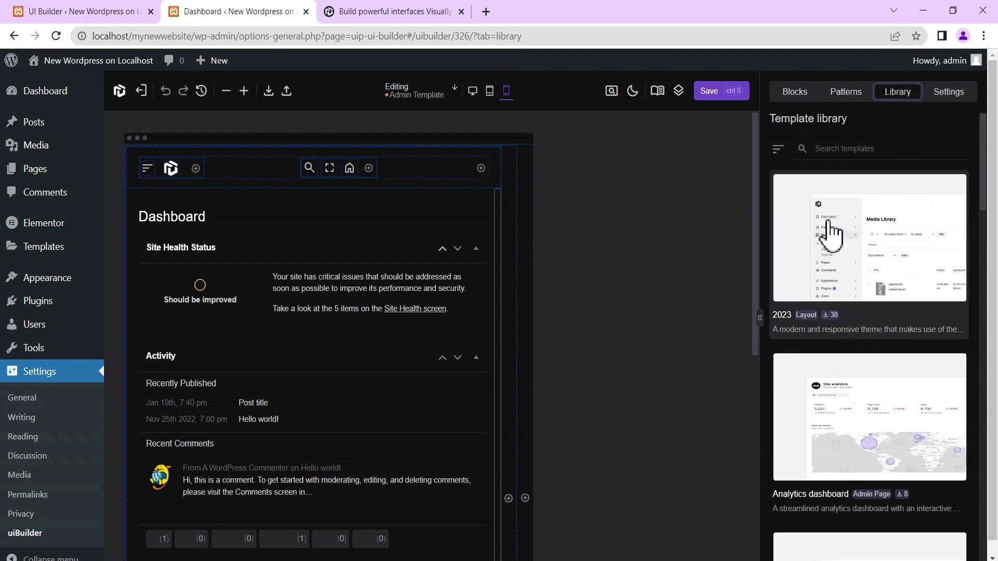
{"action": "scroll", "coordinate": [831, 228], "scroll_direction": "down", "scroll_amount": 1}
{"action": "scroll", "coordinate": [863, 231], "scroll_direction": "down", "scroll_amount": 3}
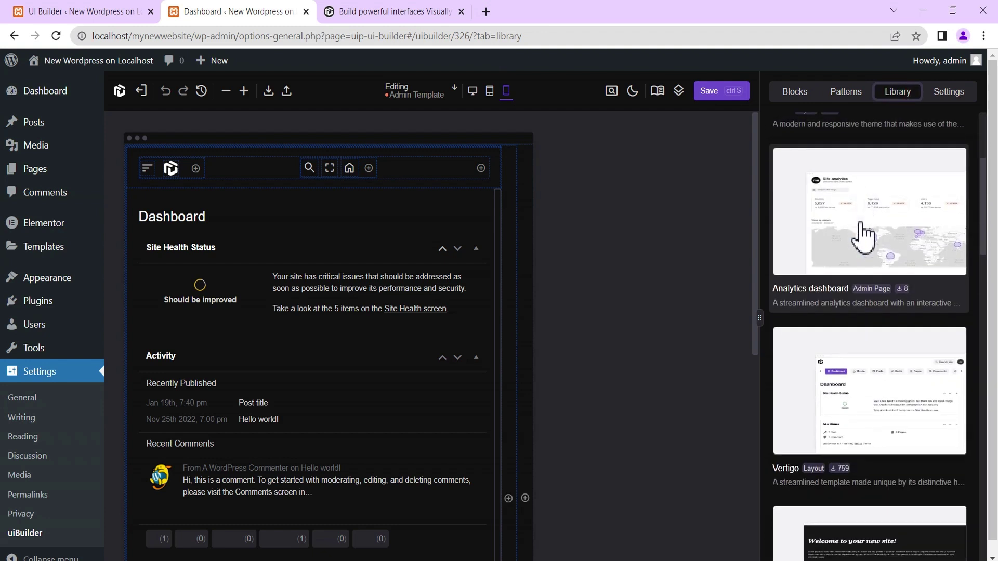
{"action": "scroll", "coordinate": [860, 237], "scroll_direction": "down", "scroll_amount": 1}
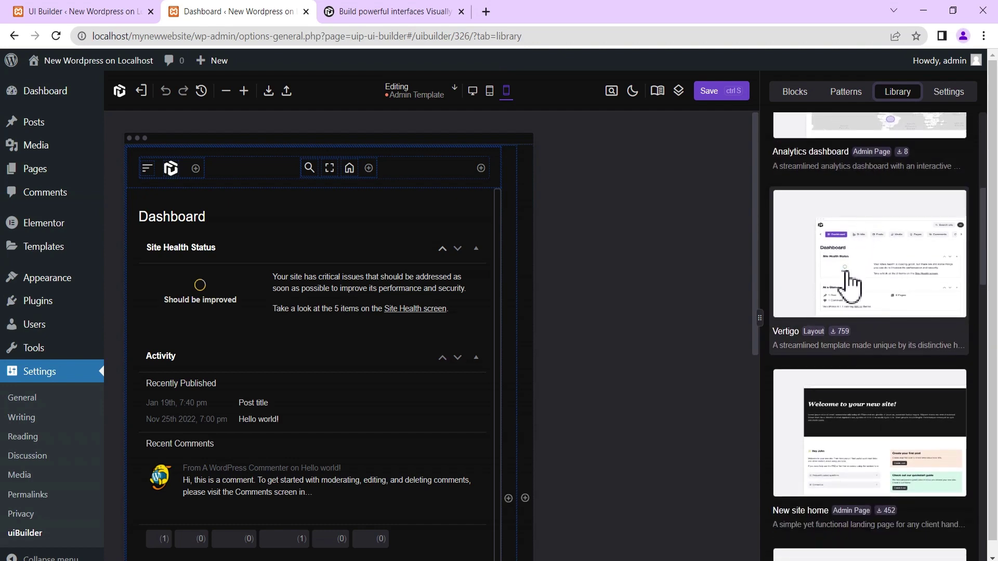
{"action": "scroll", "coordinate": [850, 286], "scroll_direction": "down", "scroll_amount": 2}
{"action": "scroll", "coordinate": [852, 285], "scroll_direction": "down", "scroll_amount": 4}
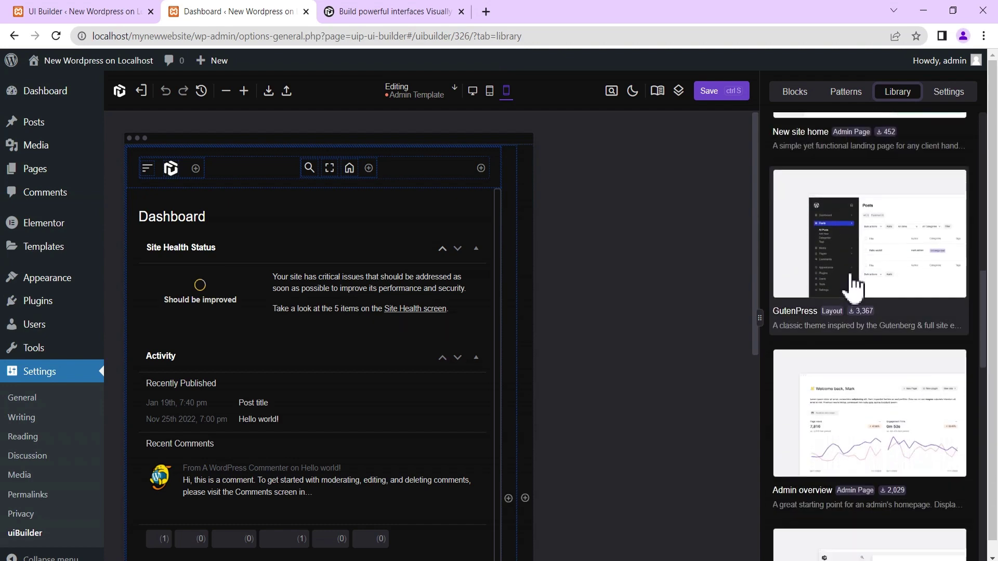
{"action": "scroll", "coordinate": [846, 257], "scroll_direction": "down", "scroll_amount": 12}
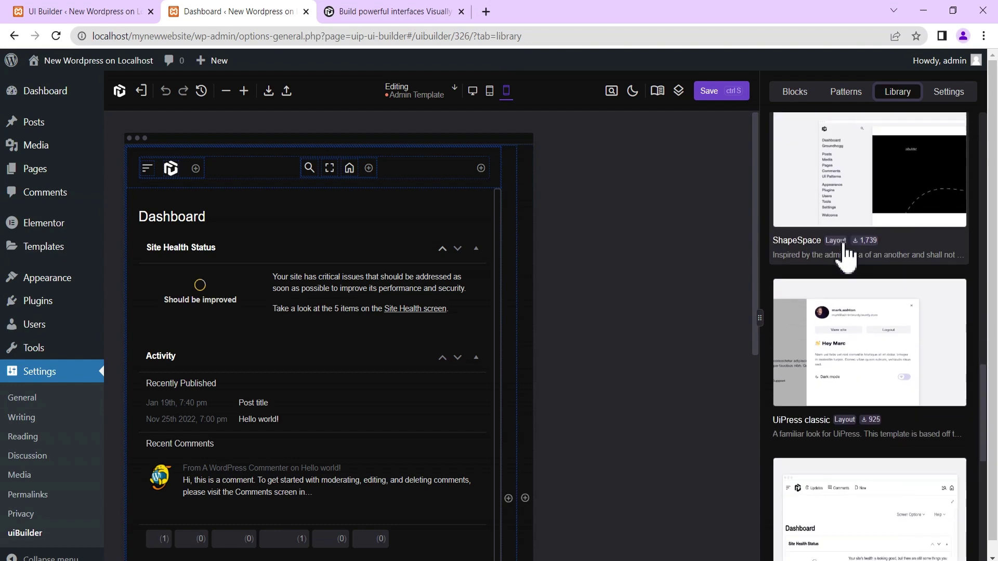
{"action": "scroll", "coordinate": [844, 255], "scroll_direction": "down", "scroll_amount": 3}
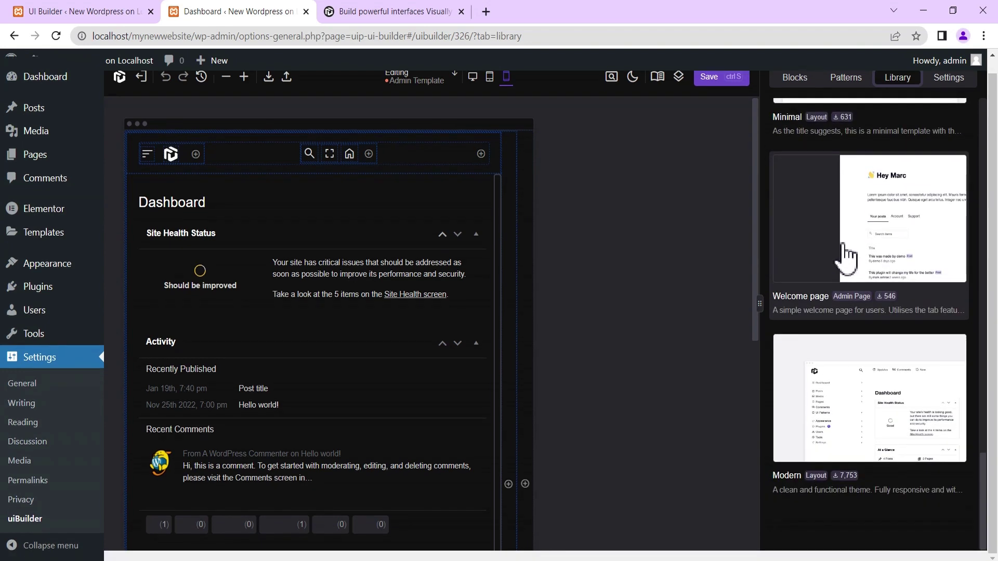
{"action": "scroll", "coordinate": [844, 255], "scroll_direction": "up", "scroll_amount": 1}
{"action": "scroll", "coordinate": [847, 237], "scroll_direction": "up", "scroll_amount": 10}
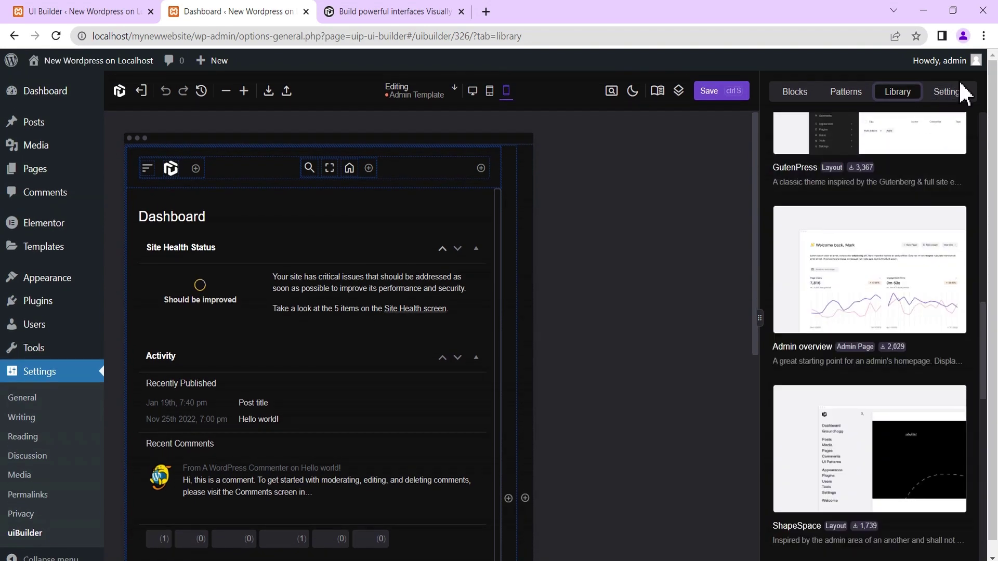
Review the template's name, type and role assignments in its settings and set the template to active
{"action": "left_click", "coordinate": [948, 91]}
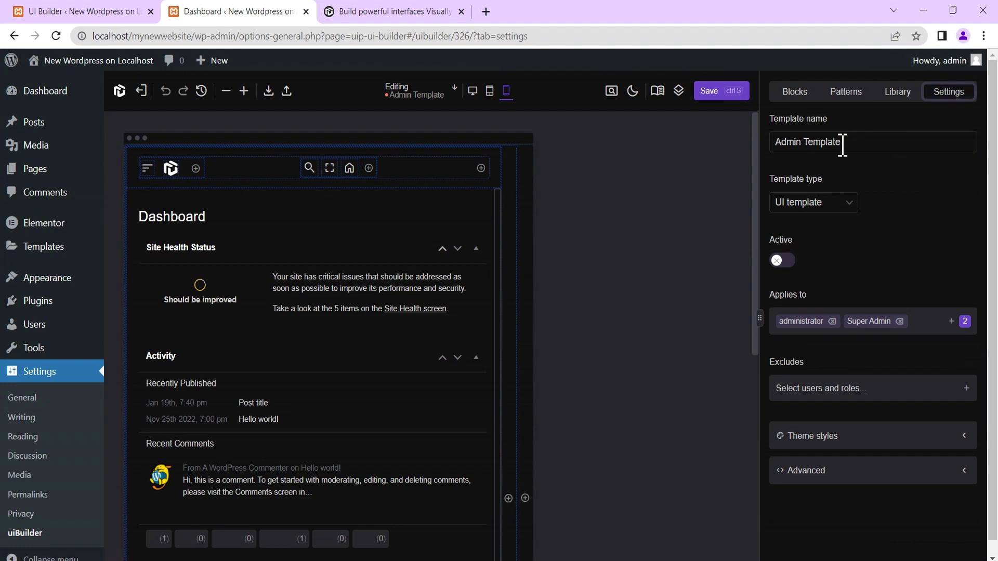
{"action": "left_click", "coordinate": [864, 144]}
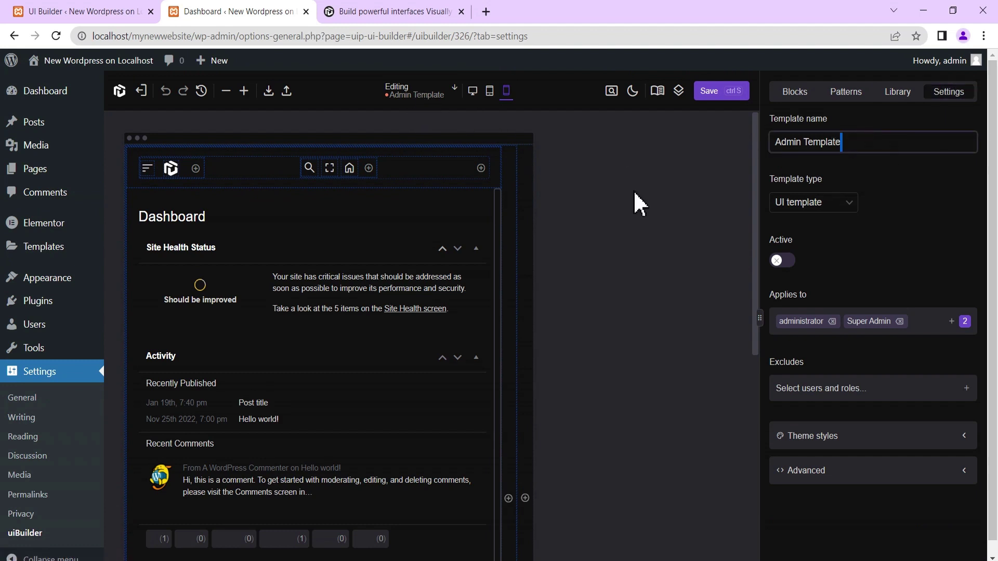
{"action": "left_click", "coordinate": [816, 202]}
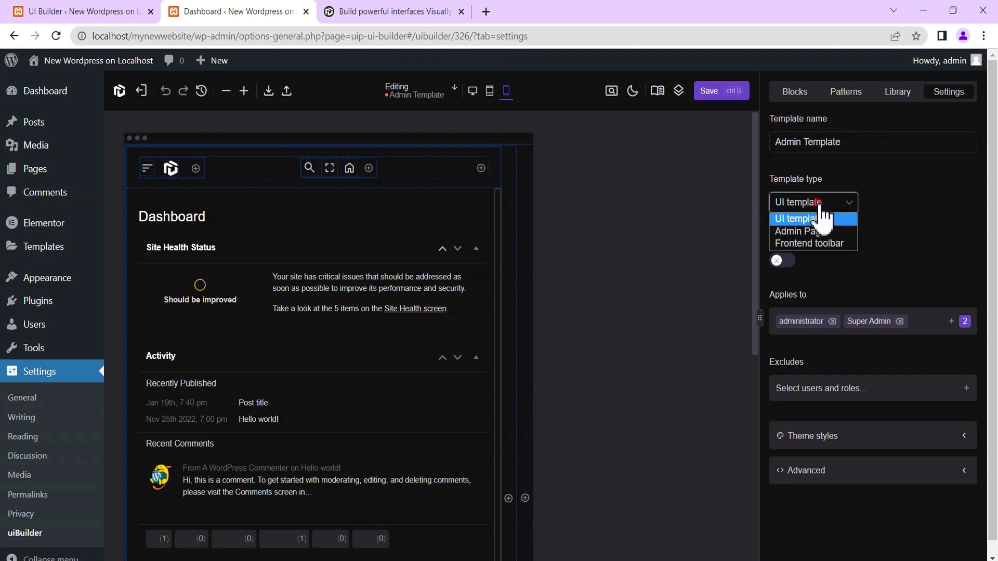
{"action": "left_click", "coordinate": [800, 245]}
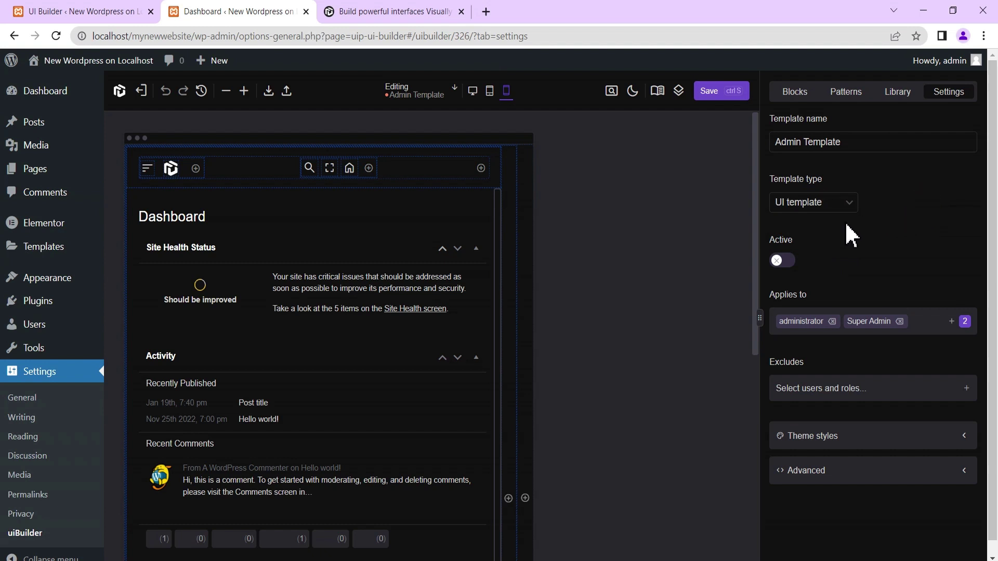
{"action": "left_click", "coordinate": [783, 260]}
{"action": "left_click", "coordinate": [924, 323]}
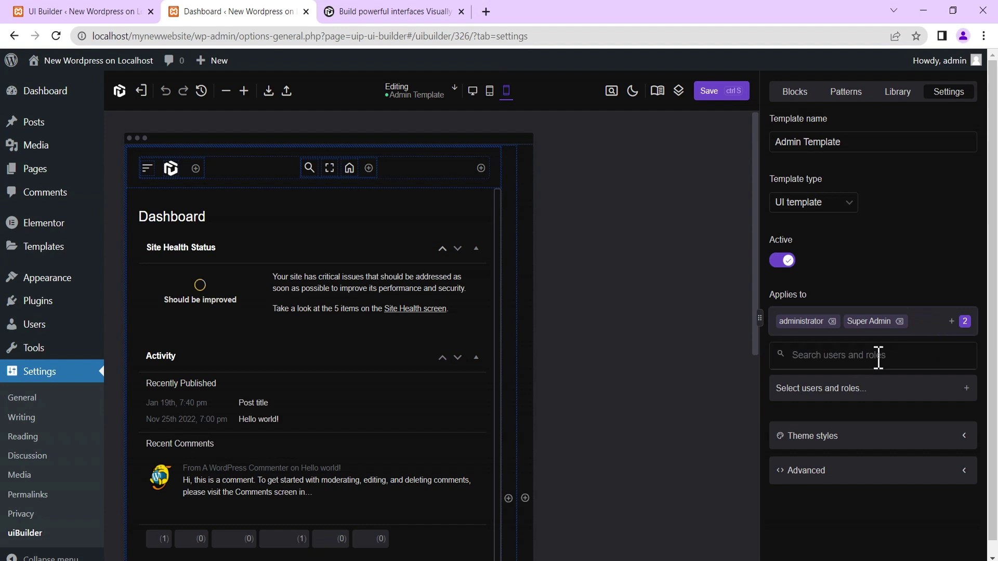
{"action": "left_click", "coordinate": [887, 276]}
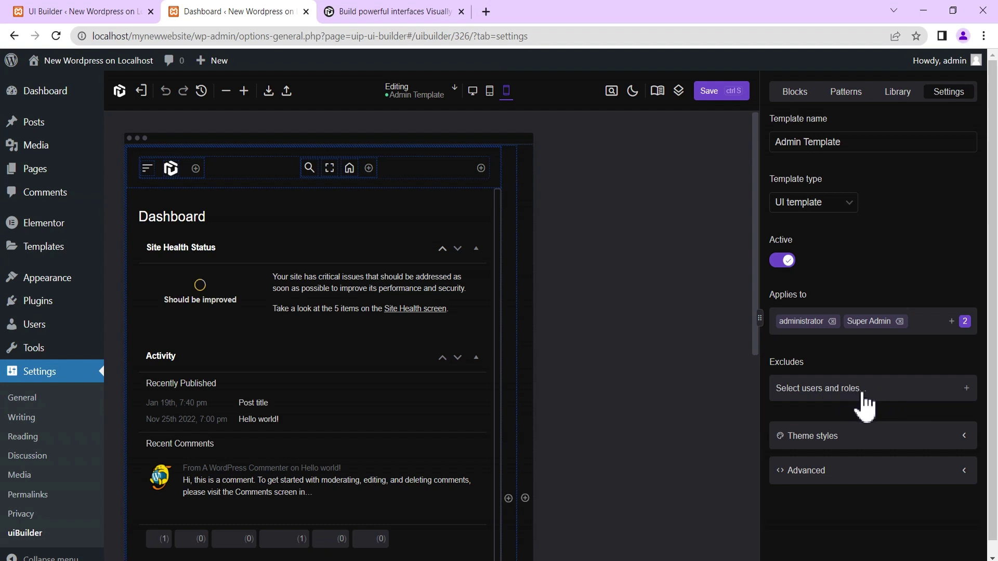
Examine the colour variables of the light and dark themes in the theme styles and collapse that section
{"action": "left_click", "coordinate": [827, 441]}
{"action": "scroll", "coordinate": [838, 431], "scroll_direction": "down", "scroll_amount": 5}
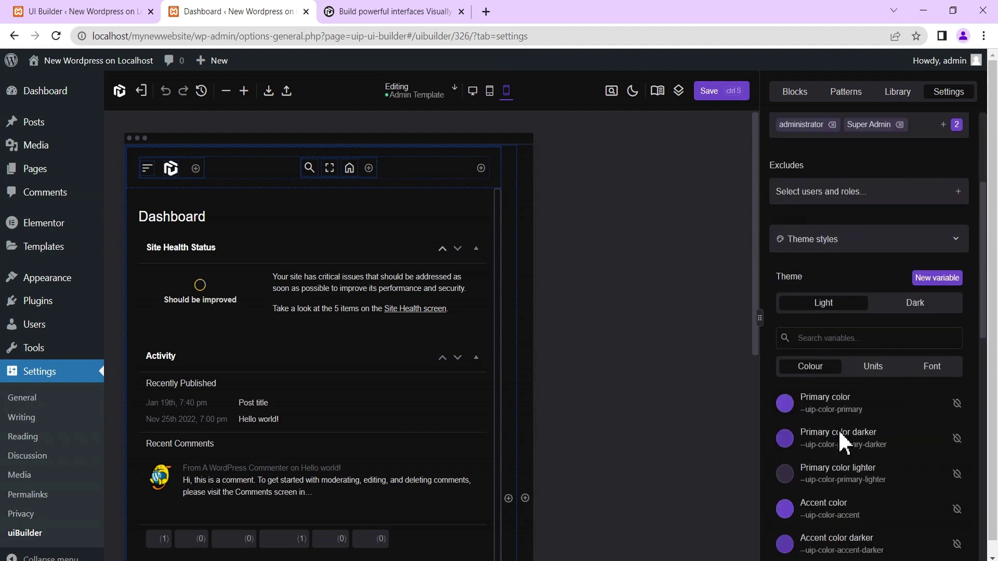
{"action": "left_click", "coordinate": [806, 225]}
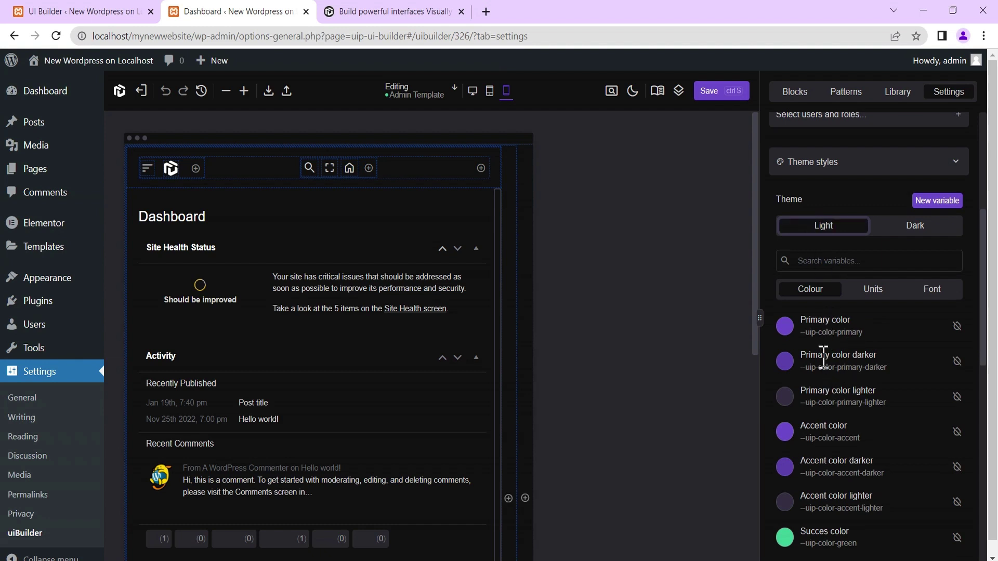
{"action": "scroll", "coordinate": [823, 357], "scroll_direction": "down", "scroll_amount": 1}
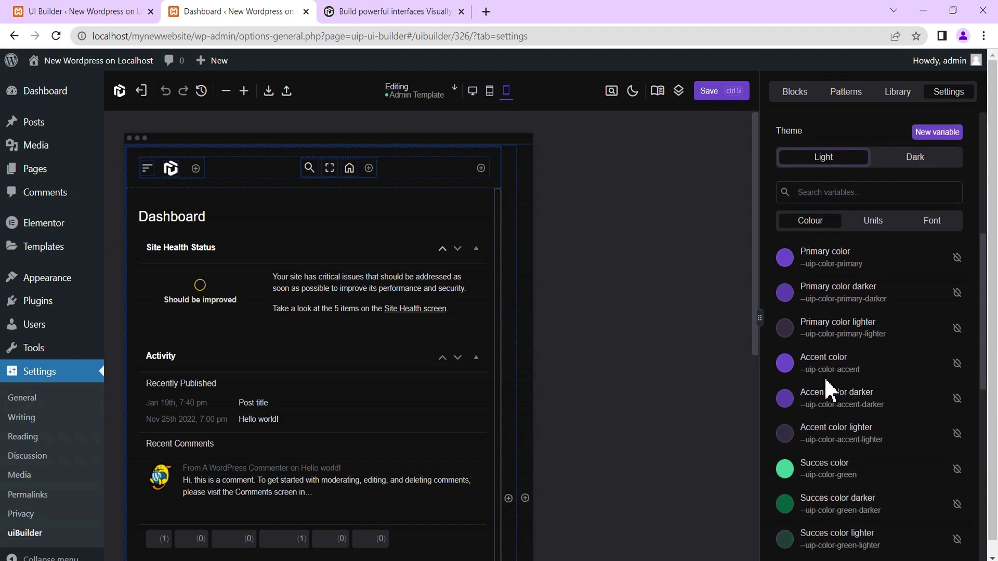
{"action": "scroll", "coordinate": [831, 384], "scroll_direction": "down", "scroll_amount": 2}
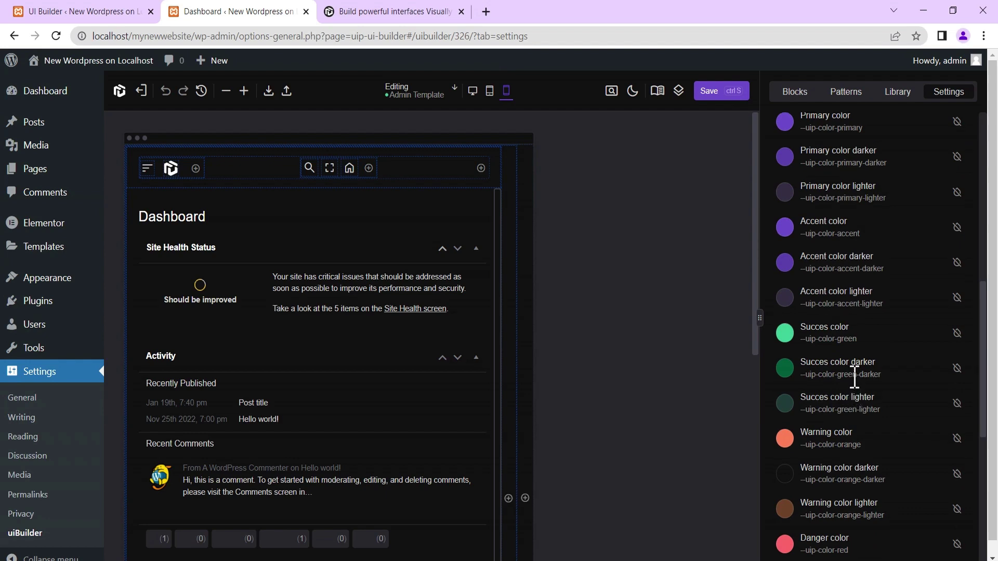
{"action": "scroll", "coordinate": [853, 379], "scroll_direction": "up", "scroll_amount": 4}
{"action": "left_click", "coordinate": [914, 299]}
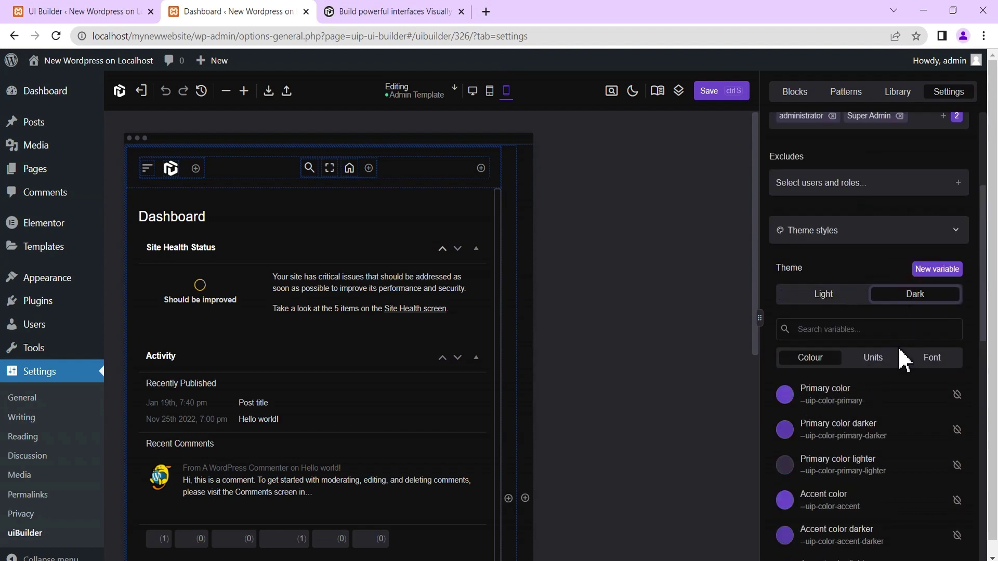
{"action": "scroll", "coordinate": [862, 374], "scroll_direction": "down", "scroll_amount": 8}
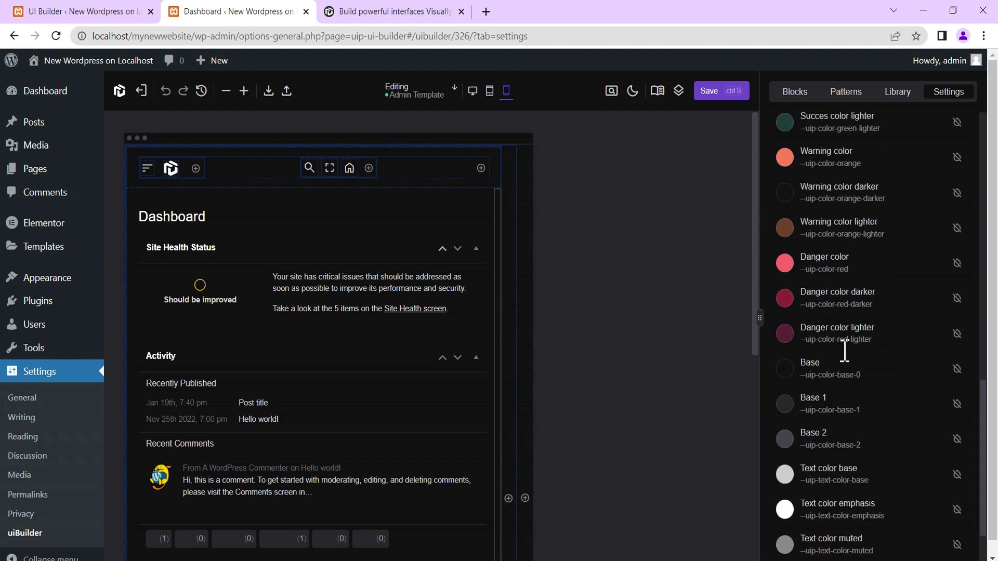
{"action": "scroll", "coordinate": [843, 353], "scroll_direction": "down", "scroll_amount": 3}
{"action": "scroll", "coordinate": [851, 350], "scroll_direction": "up", "scroll_amount": 8}
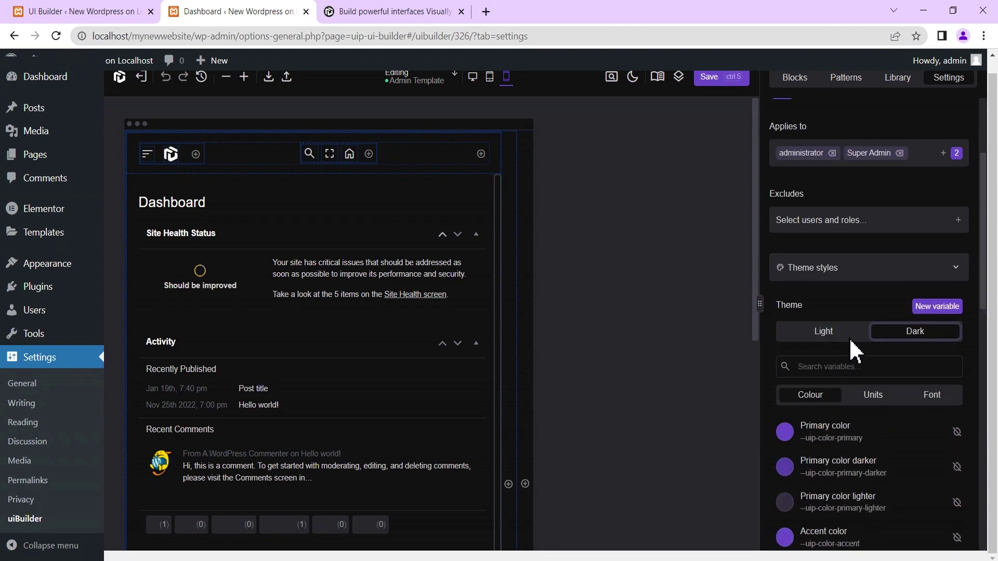
{"action": "left_click", "coordinate": [948, 273]}
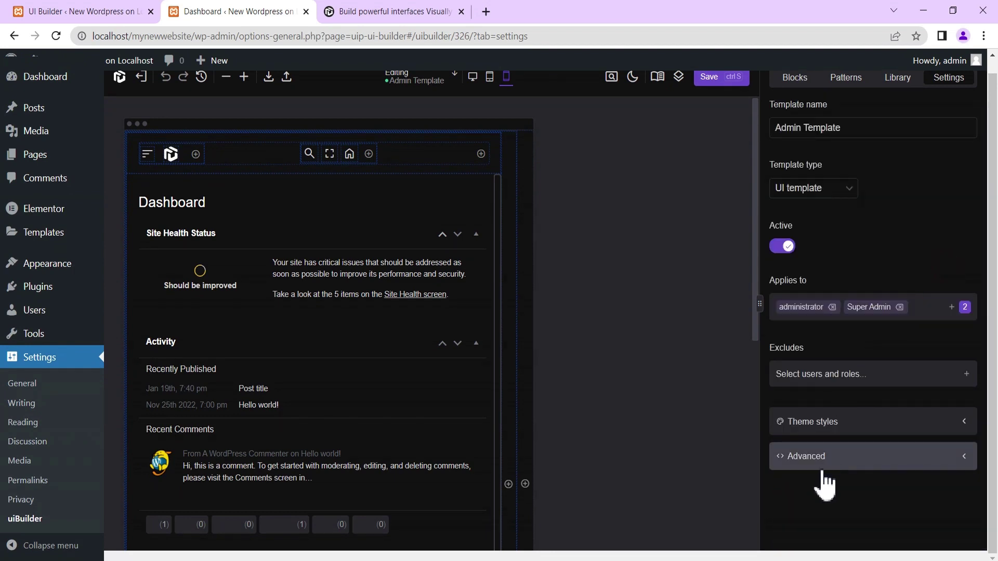
Examine the template's advanced settings for custom CSS and custom JavaScript
{"action": "left_click", "coordinate": [825, 467]}
{"action": "scroll", "coordinate": [826, 432], "scroll_direction": "down", "scroll_amount": 3}
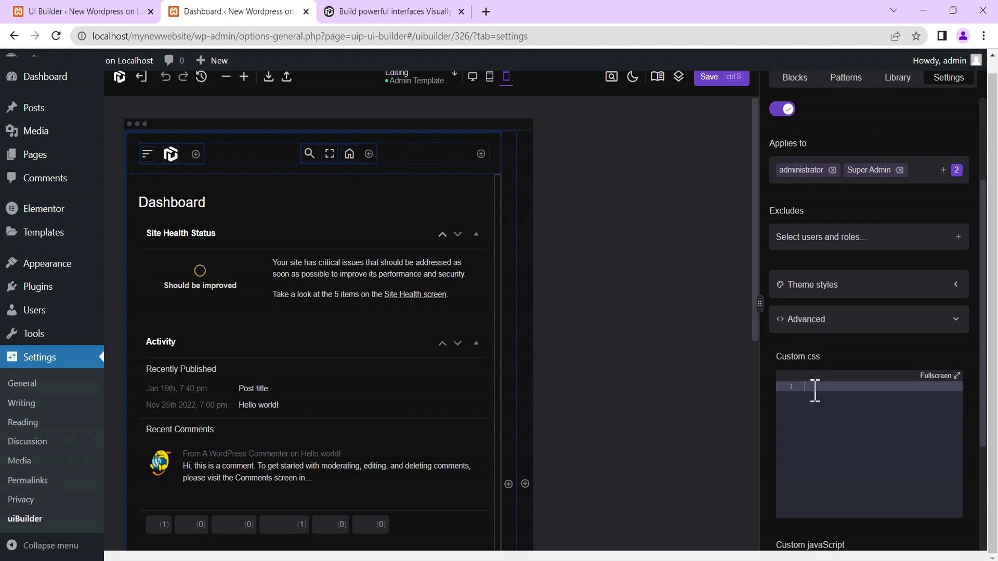
{"action": "scroll", "coordinate": [823, 400], "scroll_direction": "down", "scroll_amount": 3}
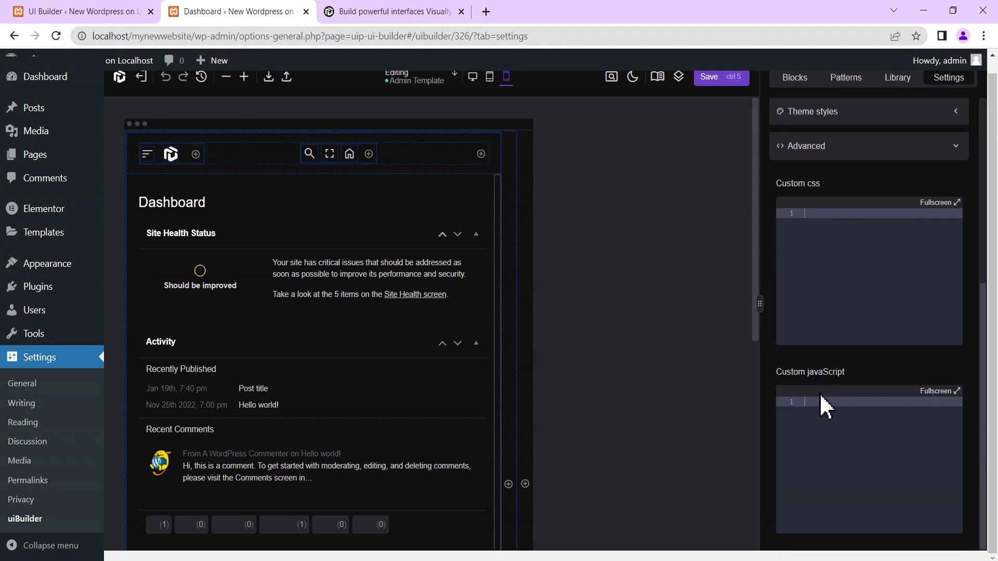
{"action": "scroll", "coordinate": [827, 438], "scroll_direction": "up", "scroll_amount": 4}
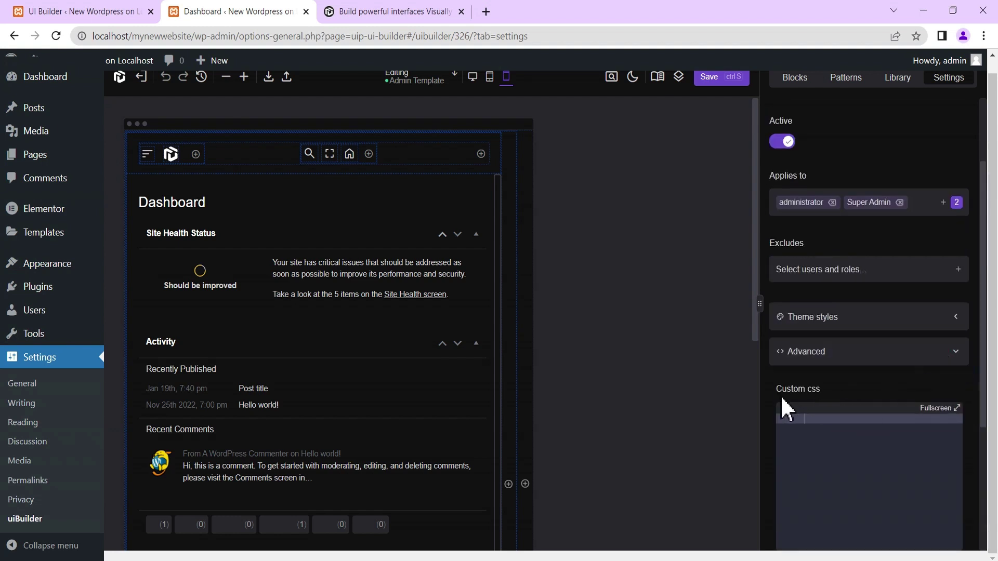
{"action": "scroll", "coordinate": [833, 249], "scroll_direction": "up", "scroll_amount": 2}
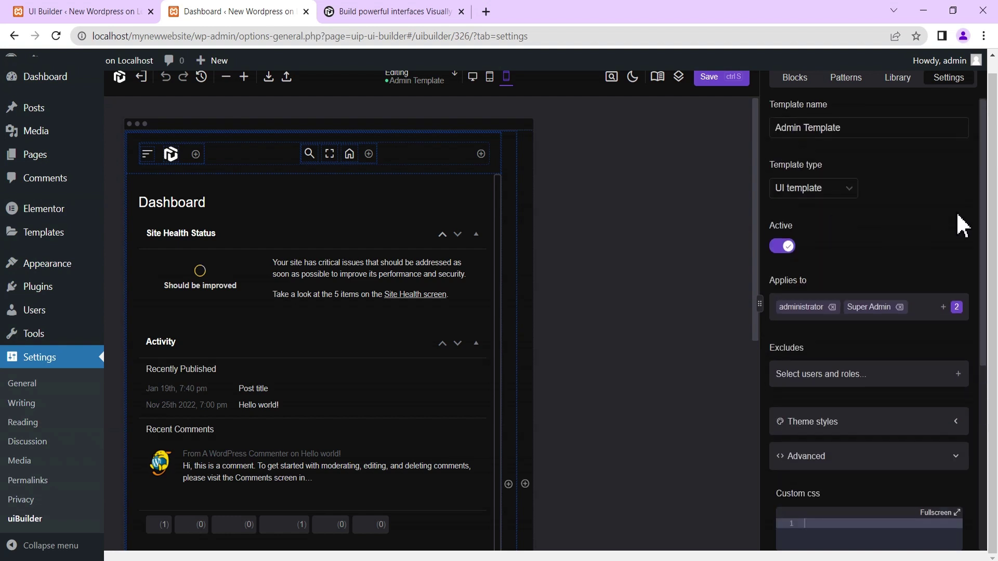
{"action": "scroll", "coordinate": [747, 204], "scroll_direction": "up", "scroll_amount": 1}
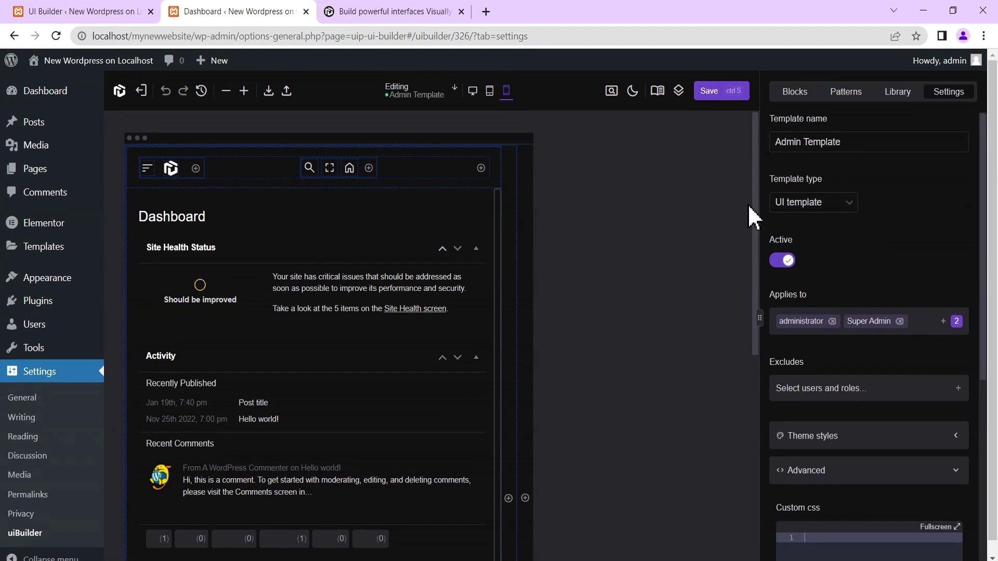
Switch the template preview to desktop size in light mode and look over the dashboard
{"action": "left_click", "coordinate": [472, 92]}
{"action": "scroll", "coordinate": [597, 229], "scroll_direction": "down", "scroll_amount": 1}
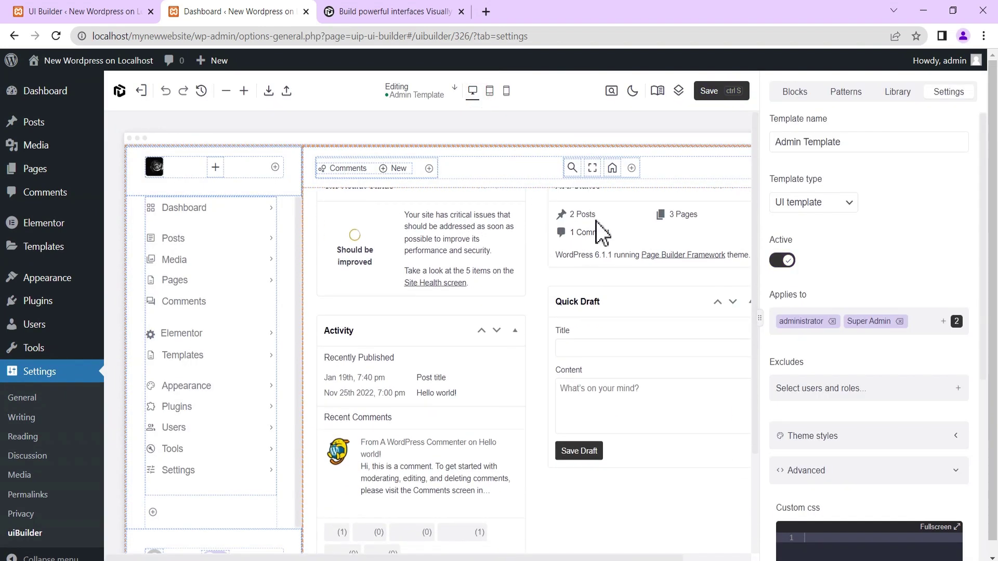
{"action": "scroll", "coordinate": [597, 228], "scroll_direction": "up", "scroll_amount": 1}
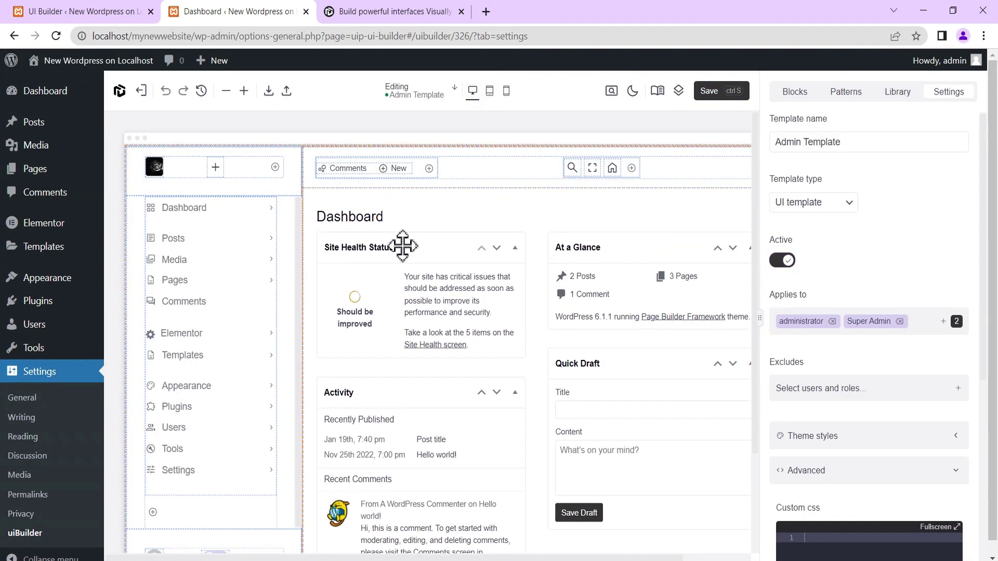
Examine the site logo block's general settings and open its light-mode style options
{"action": "left_click", "coordinate": [155, 167]}
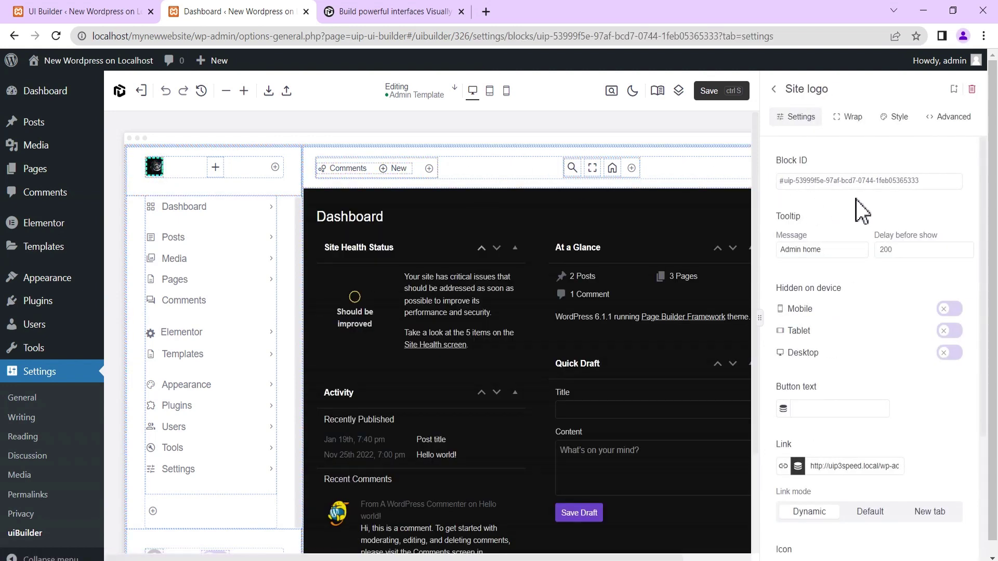
{"action": "scroll", "coordinate": [828, 201], "scroll_direction": "down", "scroll_amount": 2}
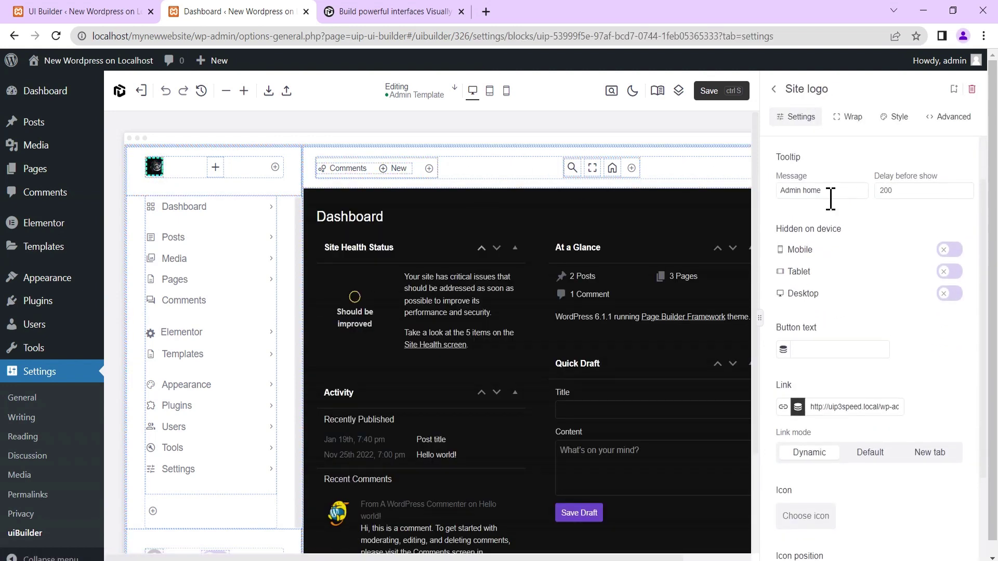
{"action": "scroll", "coordinate": [824, 183], "scroll_direction": "up", "scroll_amount": 2}
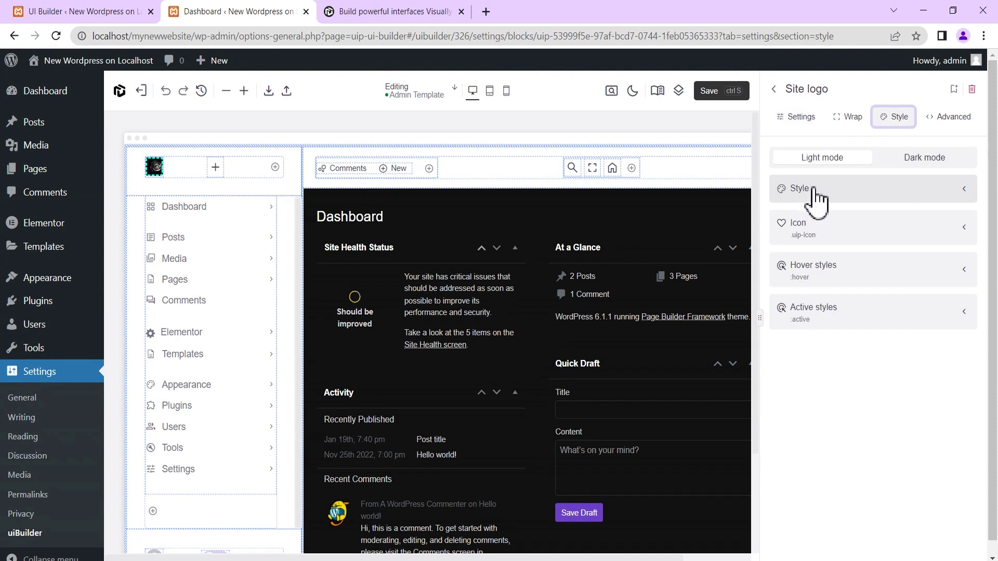
{"action": "left_click", "coordinate": [815, 193]}
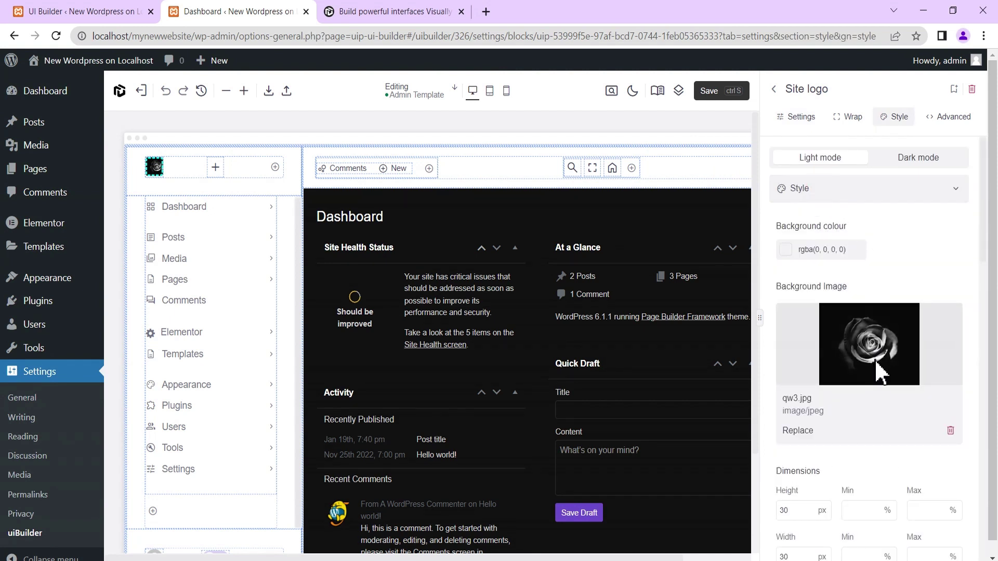
Browse the media library for a replacement site logo background image and close it without choosing one
{"action": "left_click", "coordinate": [798, 431]}
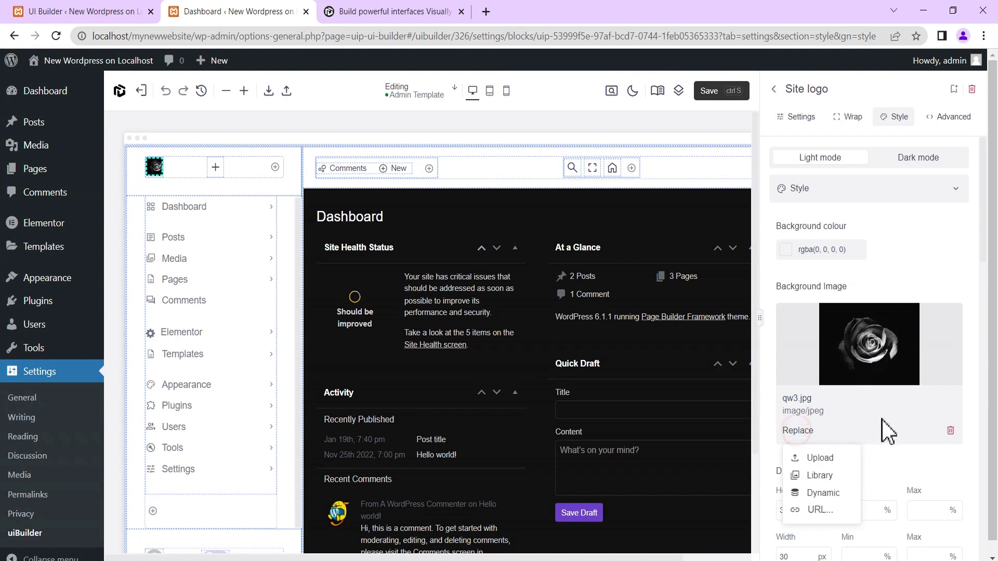
{"action": "left_click", "coordinate": [820, 479]}
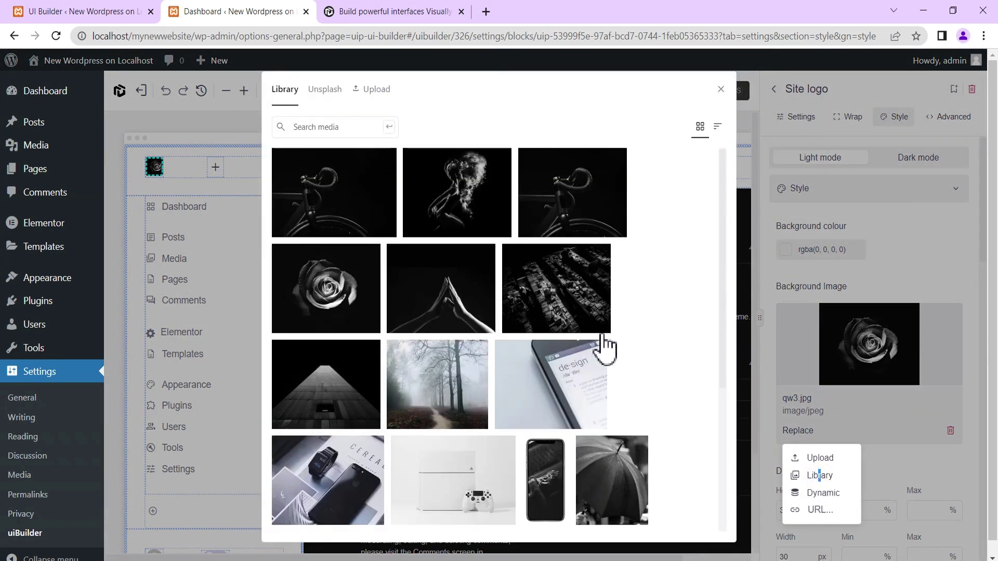
{"action": "scroll", "coordinate": [604, 347], "scroll_direction": "down", "scroll_amount": 5}
{"action": "scroll", "coordinate": [570, 356], "scroll_direction": "up", "scroll_amount": 5}
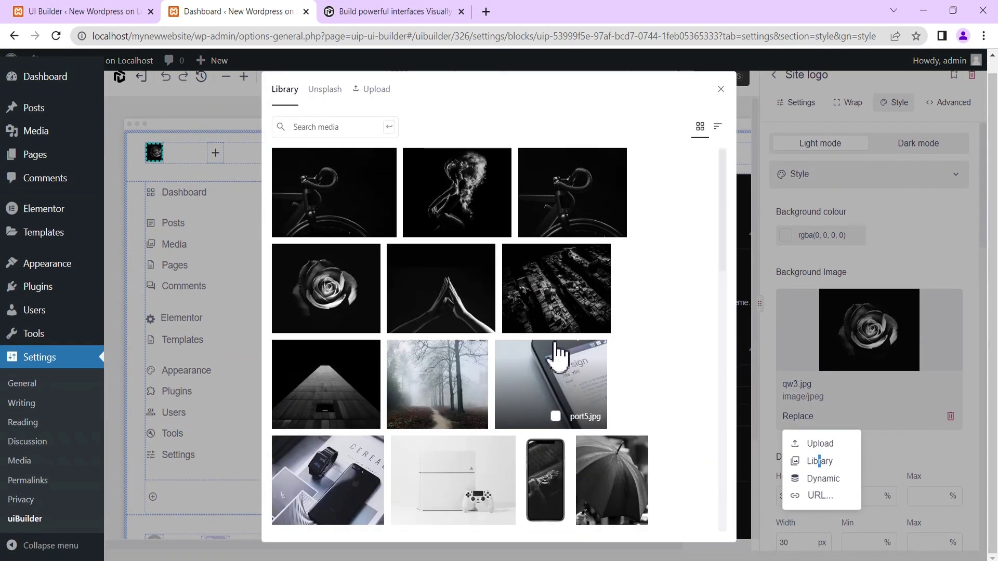
{"action": "left_click", "coordinate": [721, 89]}
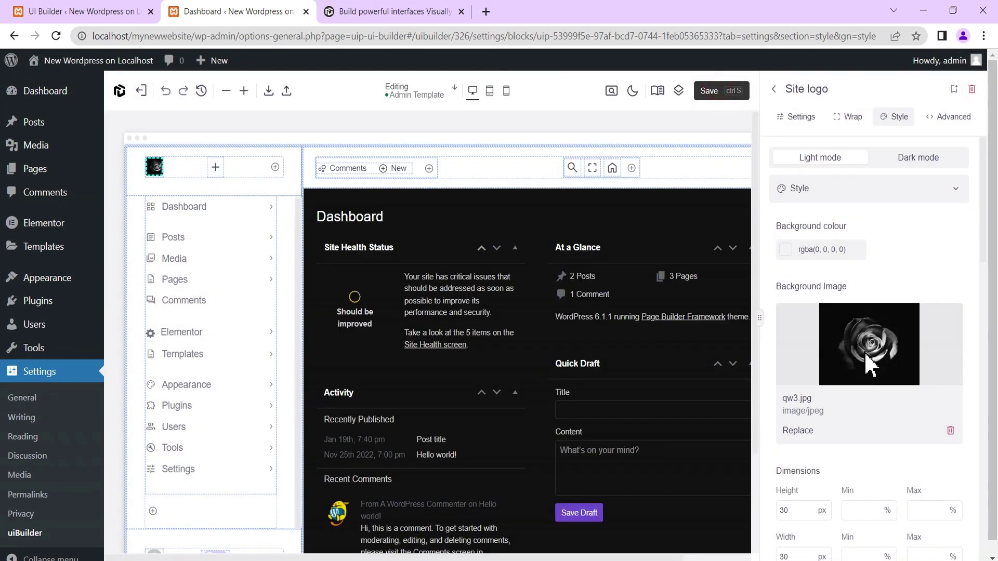
Examine the site logo's dimensions, padding, margin and text format options
{"action": "scroll", "coordinate": [811, 478], "scroll_direction": "down", "scroll_amount": 1}
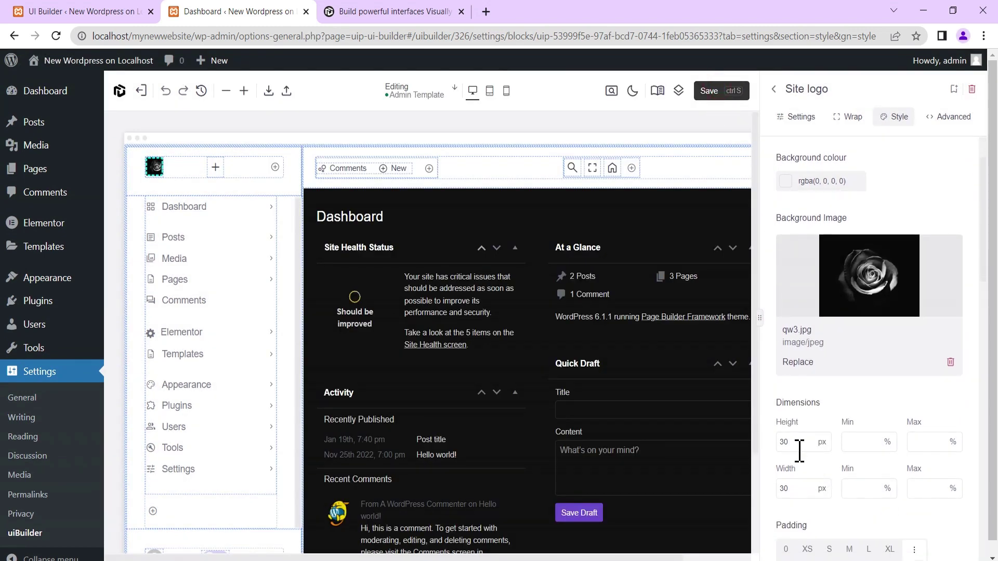
{"action": "scroll", "coordinate": [797, 481], "scroll_direction": "down", "scroll_amount": 3}
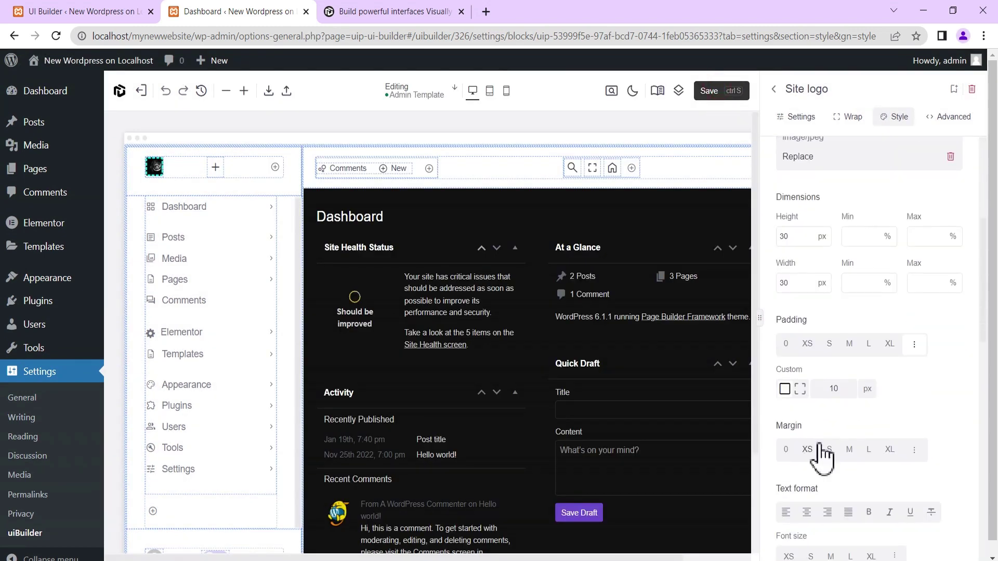
{"action": "scroll", "coordinate": [828, 438], "scroll_direction": "up", "scroll_amount": 5}
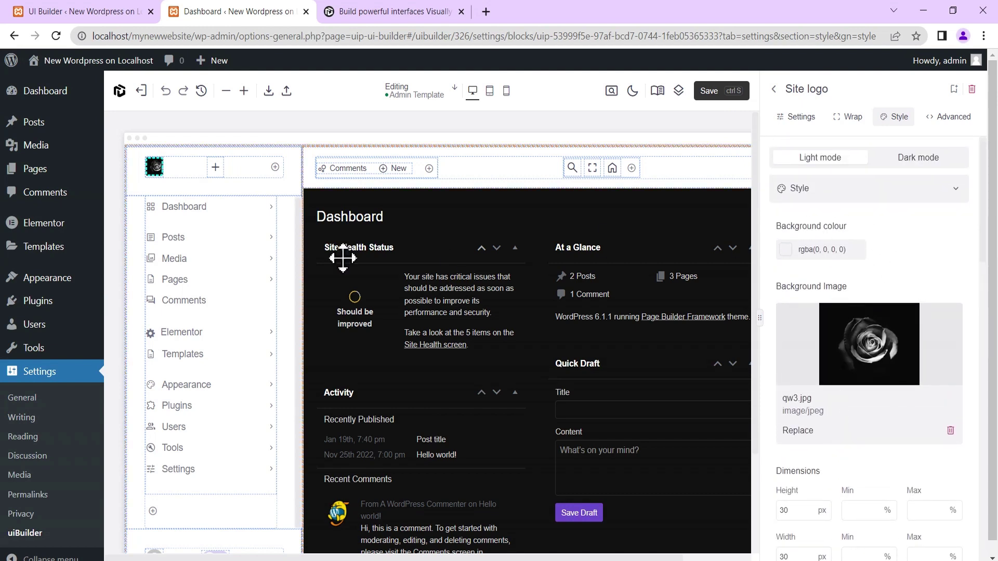
Show the Posts page in the preview, display the template's layers and select the sidebar's Admin menu block
{"action": "left_click", "coordinate": [174, 237]}
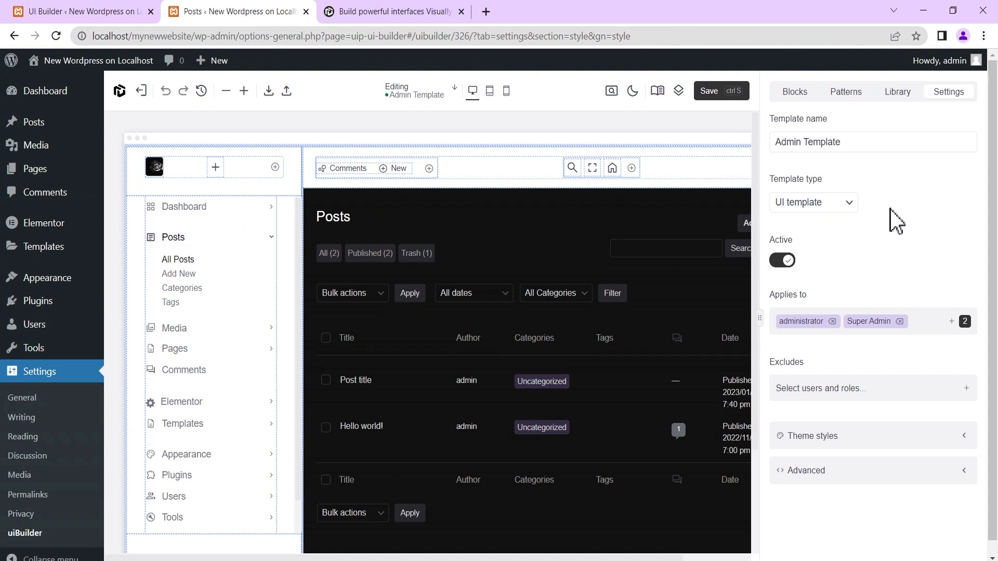
{"action": "left_click", "coordinate": [899, 95]}
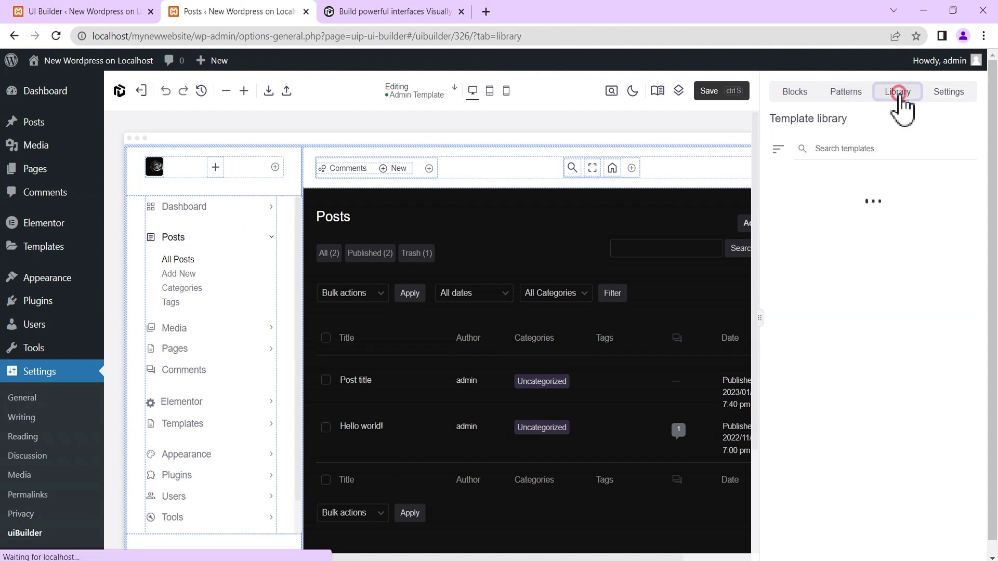
{"action": "left_click", "coordinate": [678, 92]}
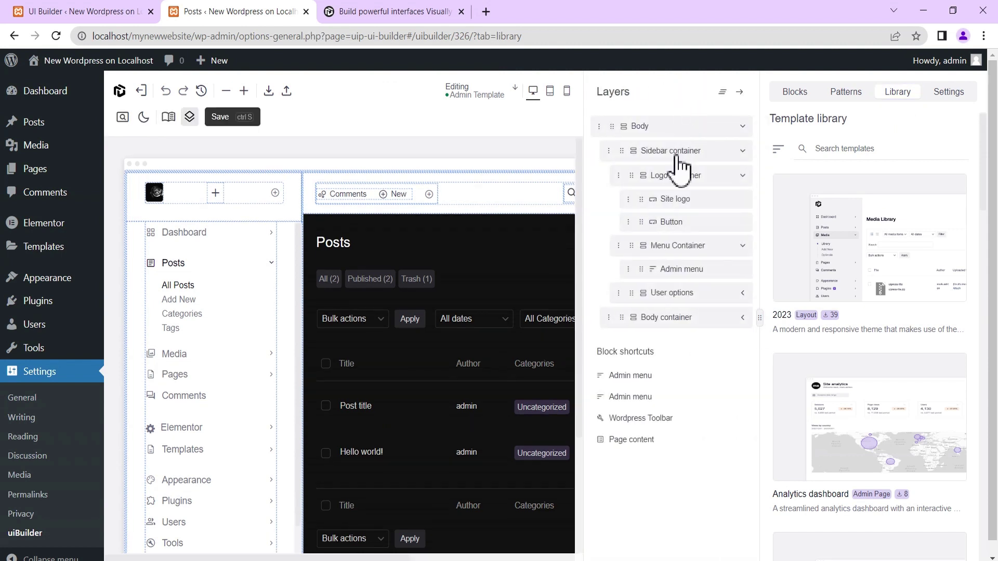
{"action": "left_click", "coordinate": [639, 382]}
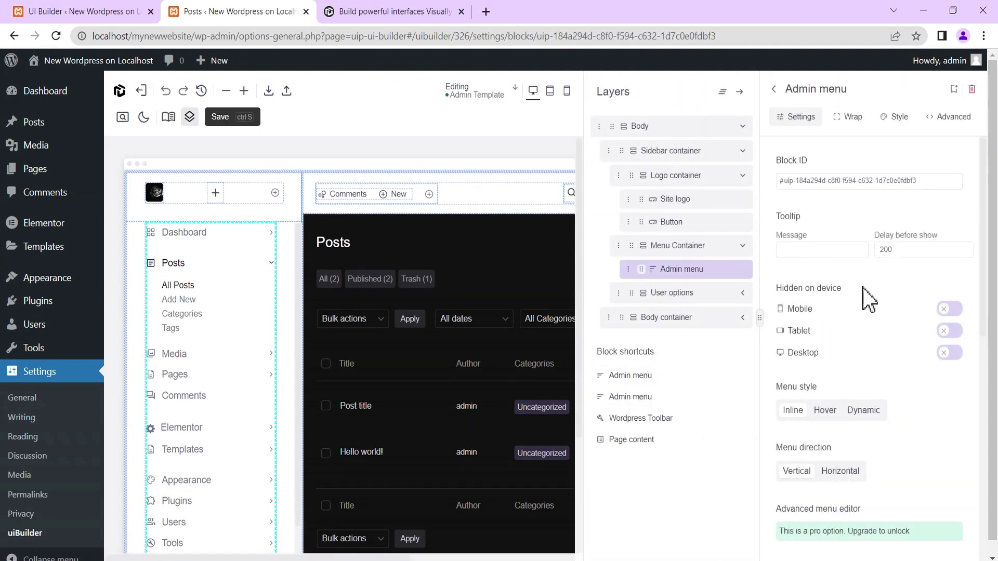
Try the Hover and Dynamic menu styles on the Admin menu block and settle on Hover
{"action": "scroll", "coordinate": [860, 291], "scroll_direction": "down", "scroll_amount": 4}
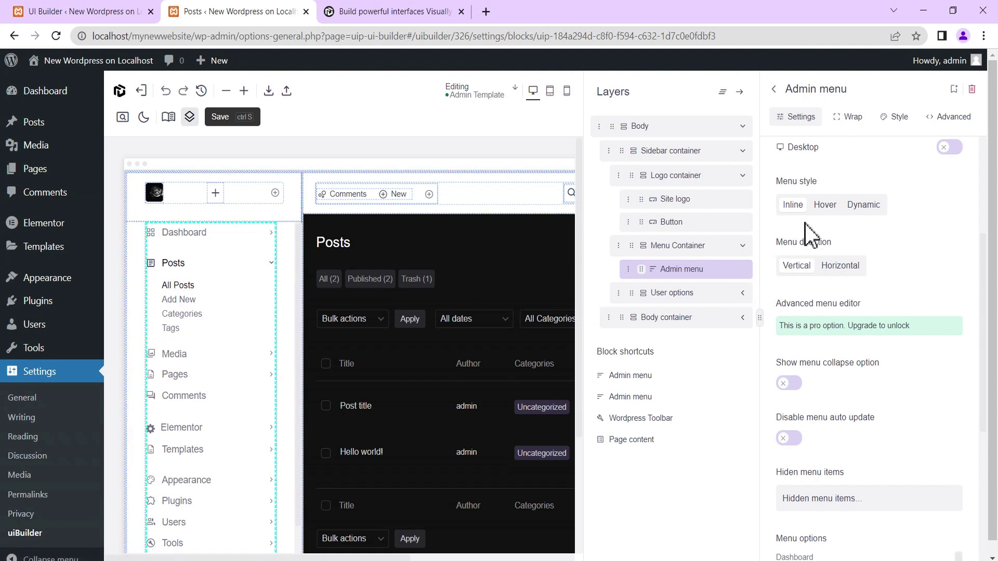
{"action": "left_click", "coordinate": [825, 204]}
{"action": "mouse_move", "coordinate": [162, 264]}
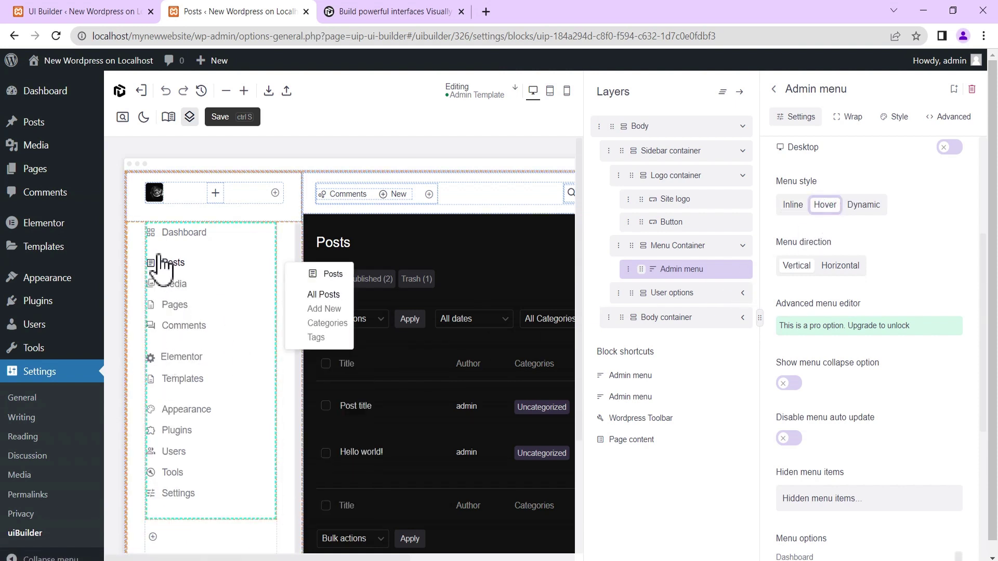
{"action": "mouse_move", "coordinate": [175, 289]}
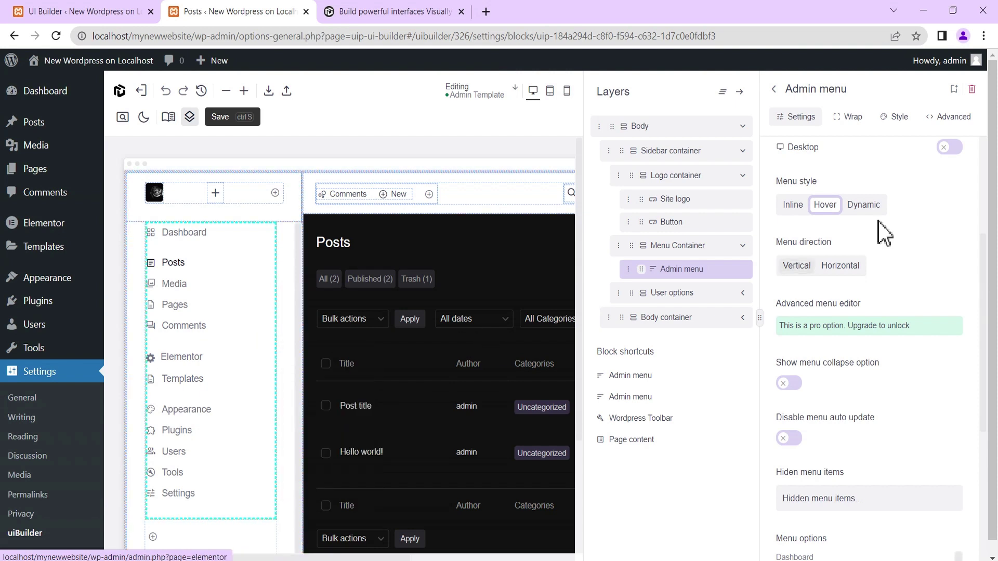
{"action": "left_click", "coordinate": [863, 208]}
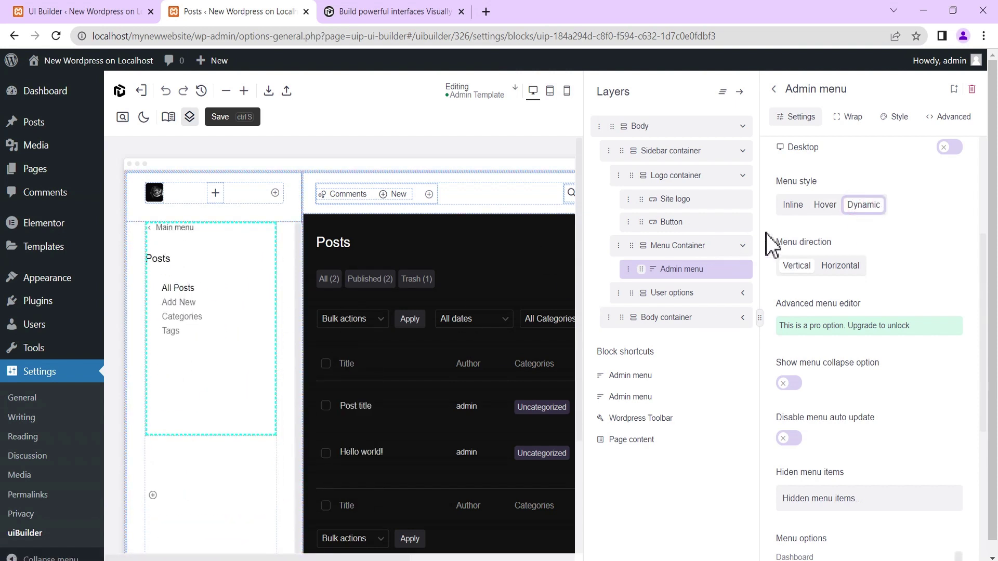
{"action": "left_click", "coordinate": [839, 202]}
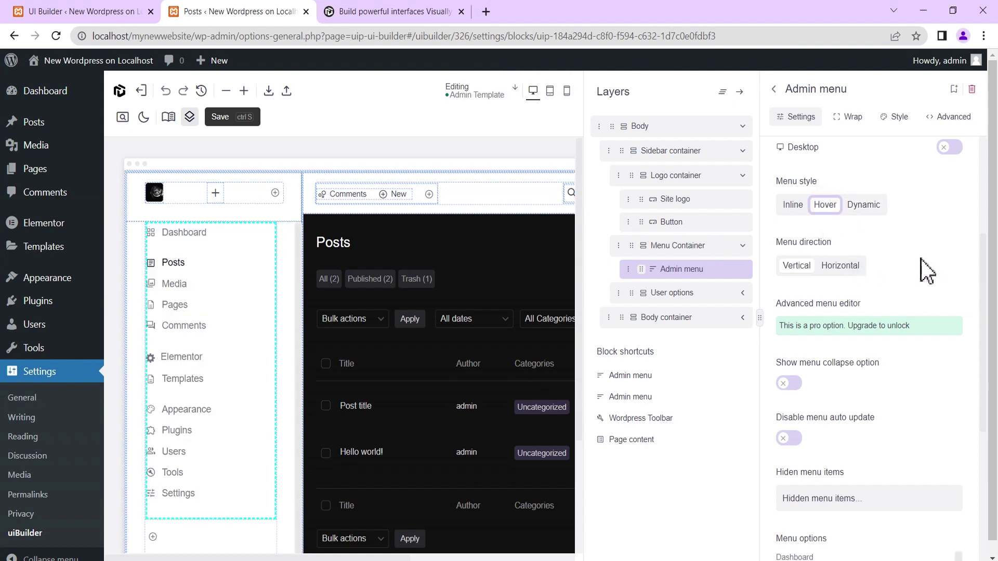
Try the Horizontal menu direction for the Admin menu and return it to Vertical
{"action": "scroll", "coordinate": [924, 258], "scroll_direction": "down", "scroll_amount": 2}
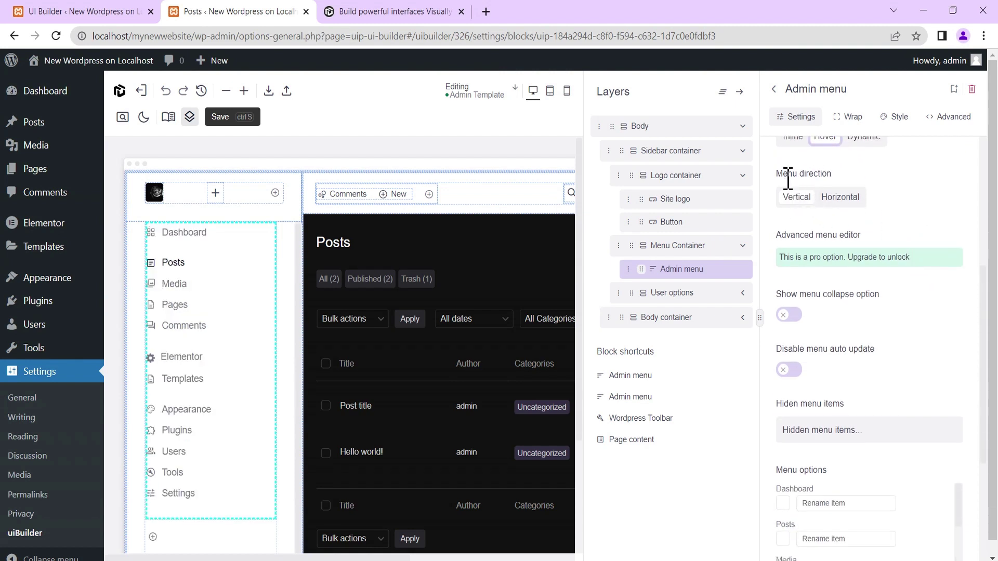
{"action": "left_click", "coordinate": [839, 202]}
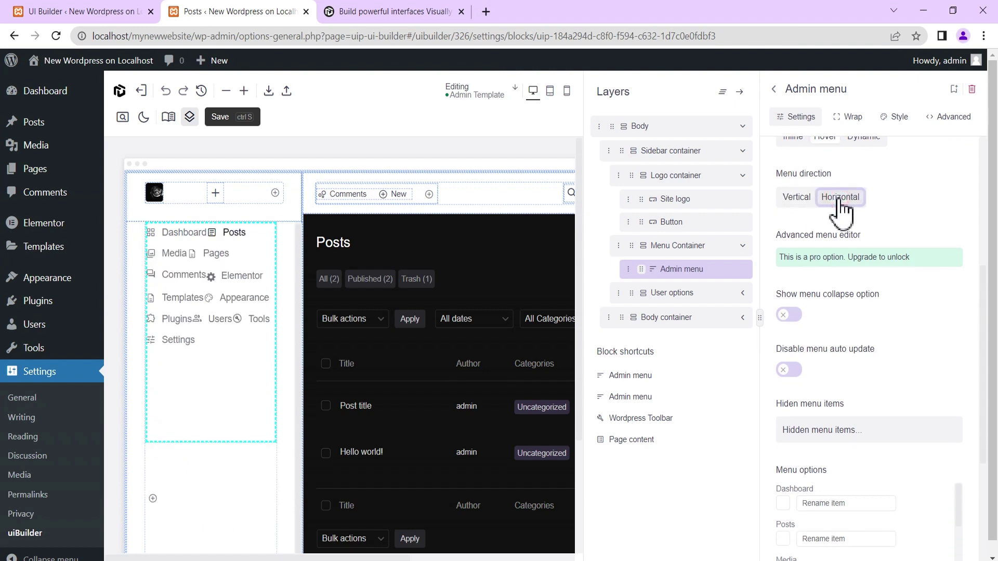
{"action": "left_click", "coordinate": [801, 203]}
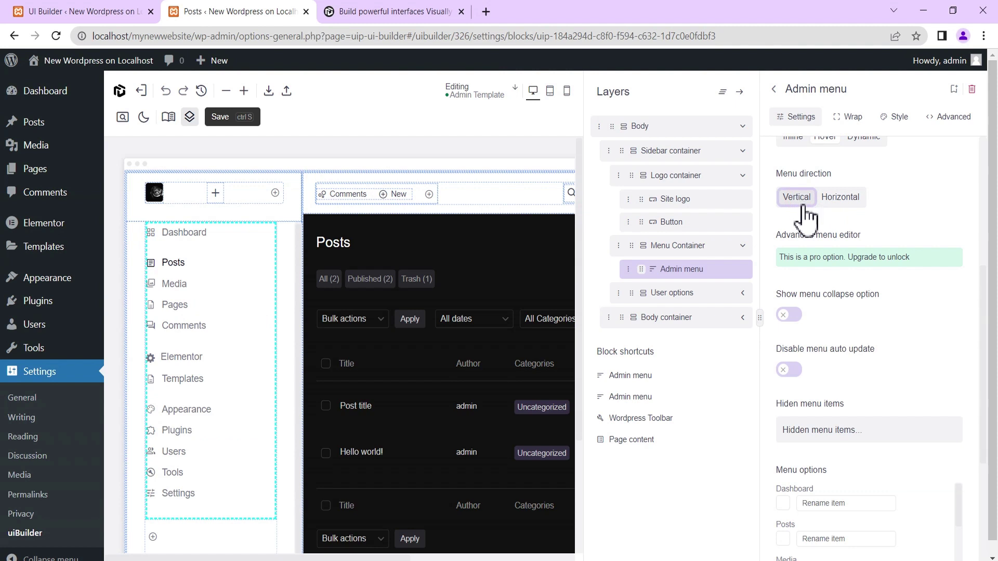
Rename the Dashboard menu item as "Admin dashboard" and the Posts item as "Blogs" in the menu options
{"action": "scroll", "coordinate": [907, 216], "scroll_direction": "down", "scroll_amount": 1}
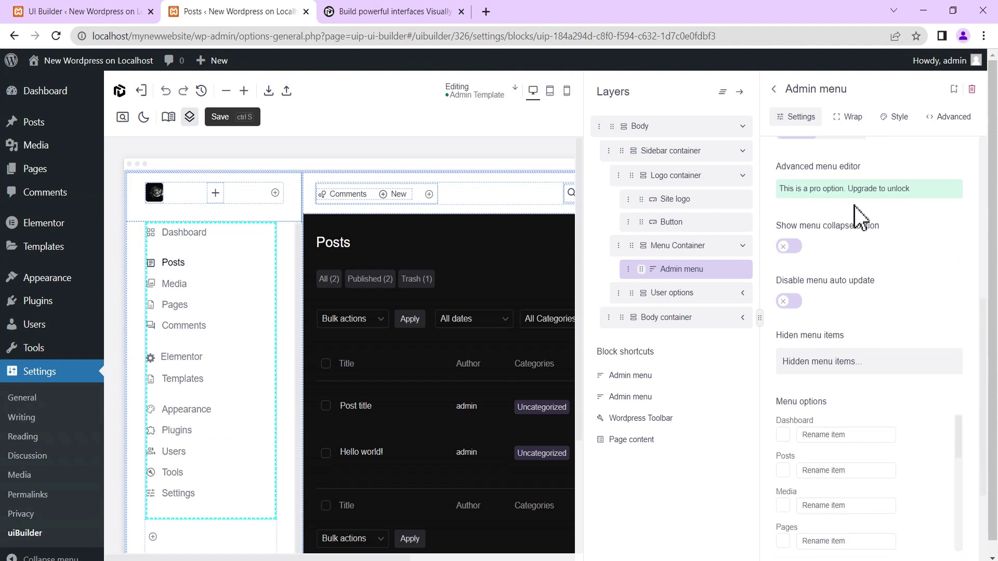
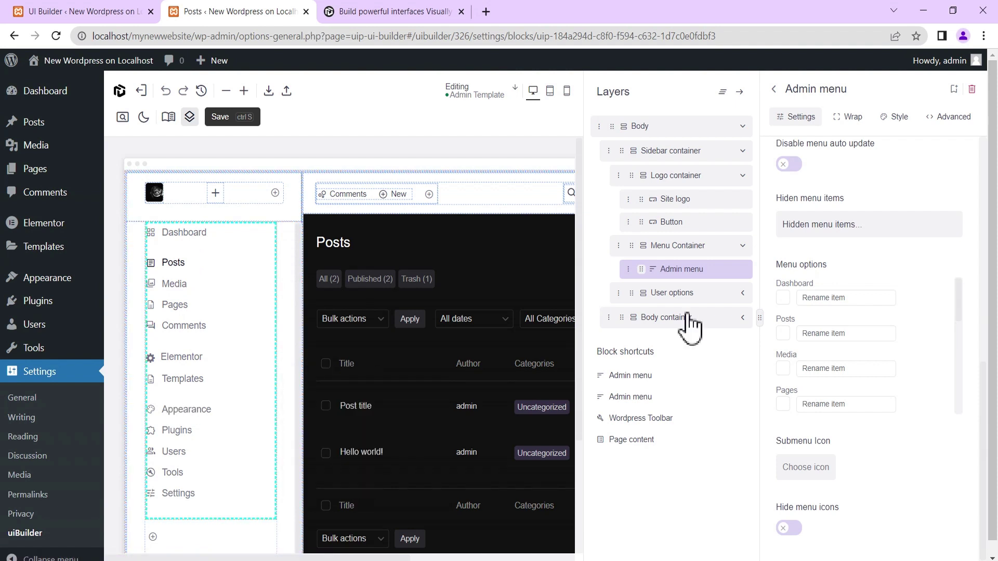
{"action": "left_click", "coordinate": [856, 298]}
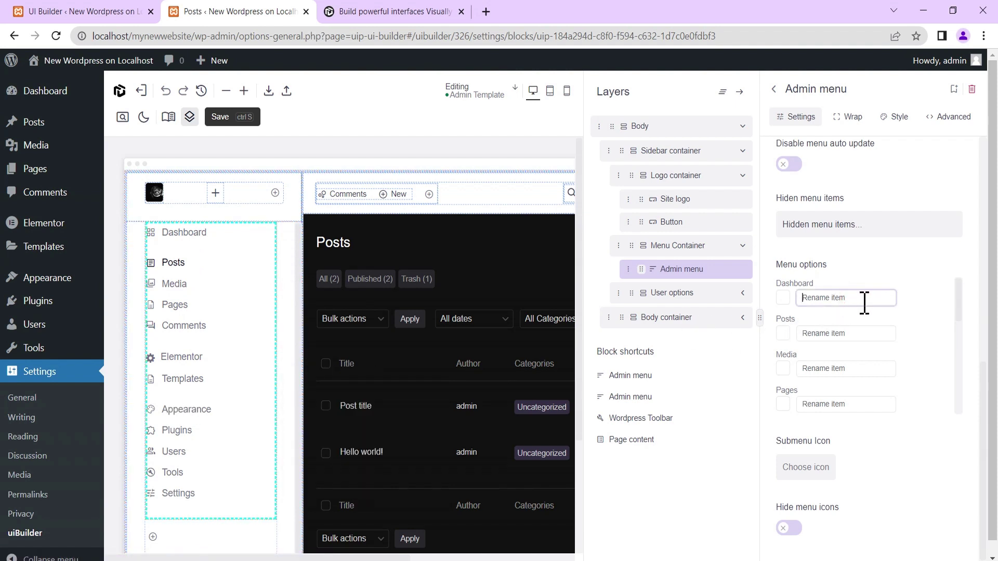
{"action": "type", "text": "Admin dashboard"}
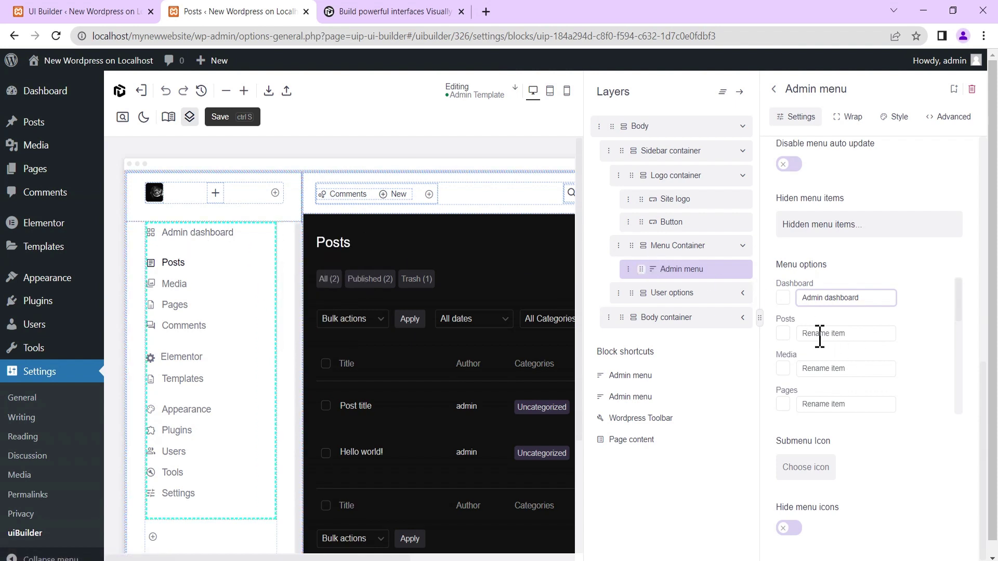
{"action": "left_click", "coordinate": [803, 335]}
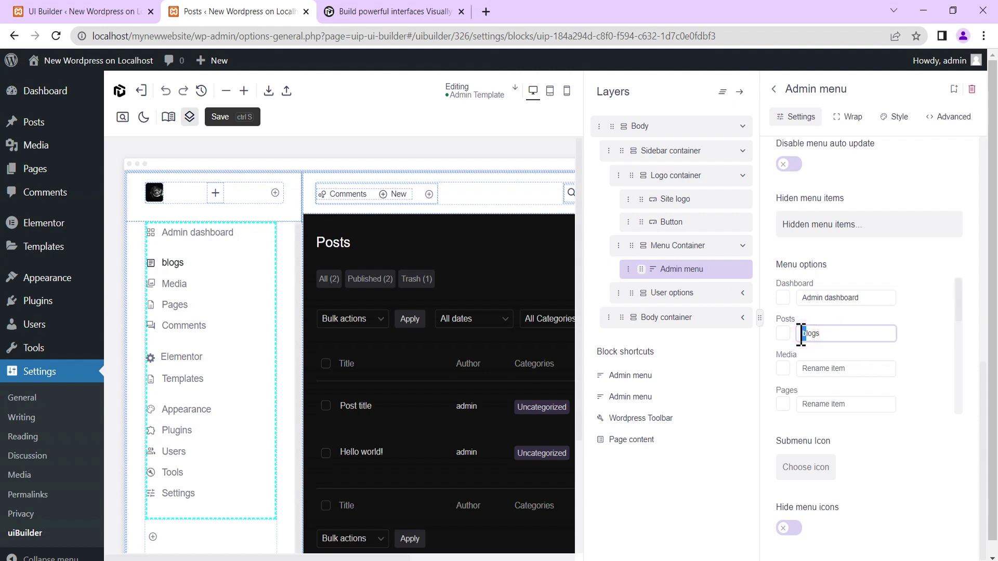
{"action": "type", "text": "B"}
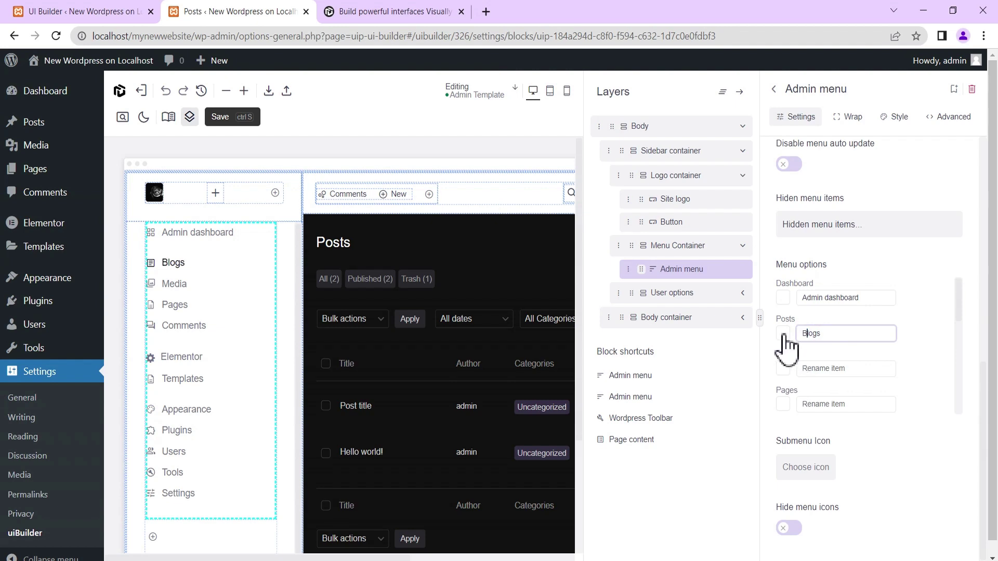
Give the Posts menu item the speech-bubble icon with a person in it and close the icon picker
{"action": "left_click", "coordinate": [783, 333]}
{"action": "scroll", "coordinate": [649, 426], "scroll_direction": "down", "scroll_amount": 1}
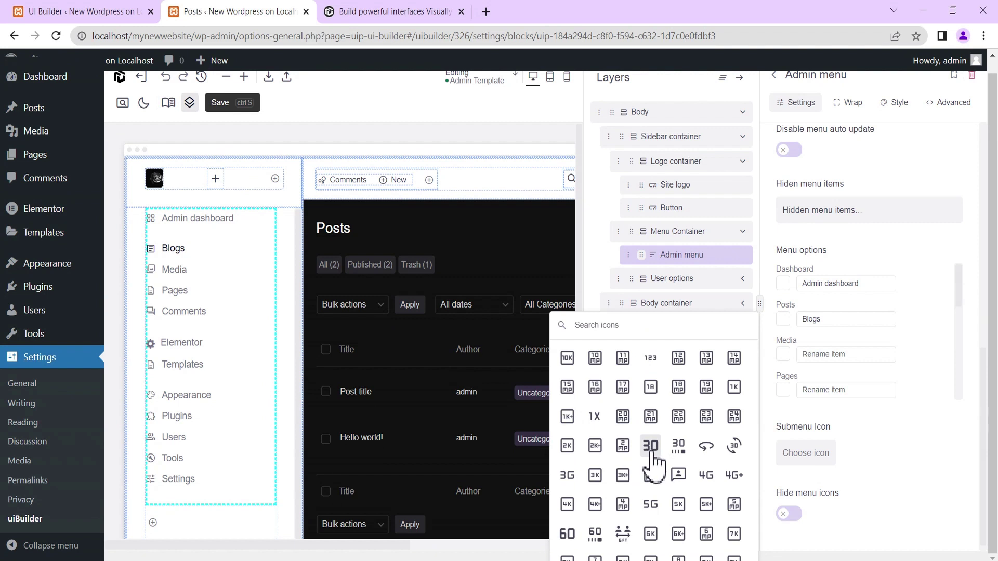
{"action": "left_click", "coordinate": [673, 477]}
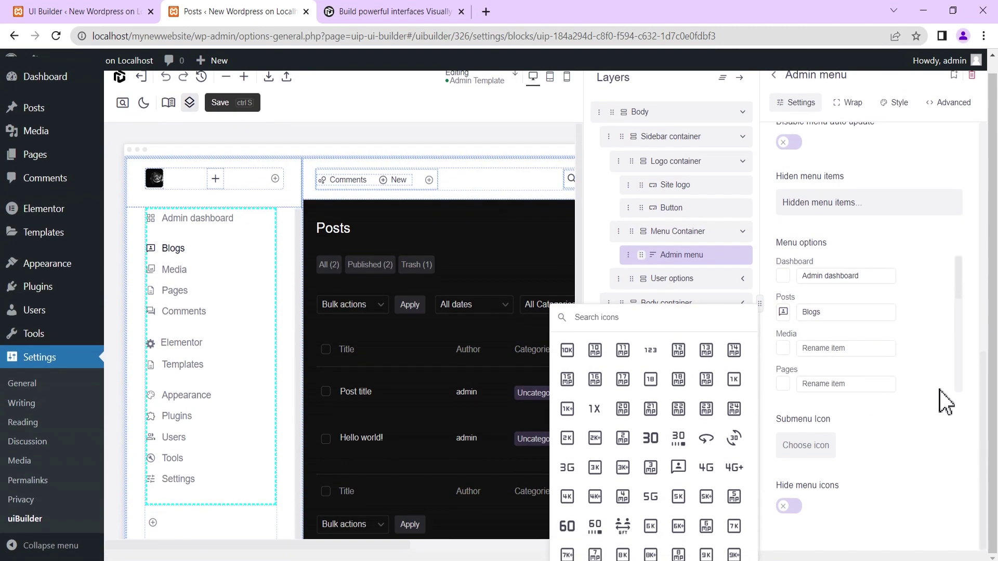
{"action": "left_click", "coordinate": [949, 329]}
Rename the Elementor menu item as "Page Builder" and check its submenu in the preview
{"action": "scroll", "coordinate": [820, 353], "scroll_direction": "down", "scroll_amount": 3}
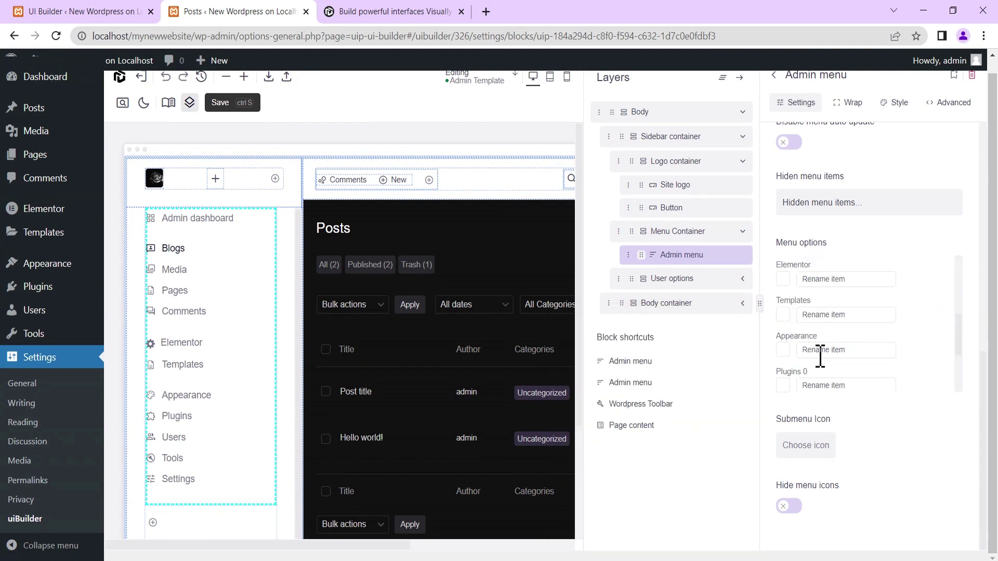
{"action": "scroll", "coordinate": [820, 355], "scroll_direction": "down", "scroll_amount": 2}
{"action": "scroll", "coordinate": [820, 372], "scroll_direction": "up", "scroll_amount": 3}
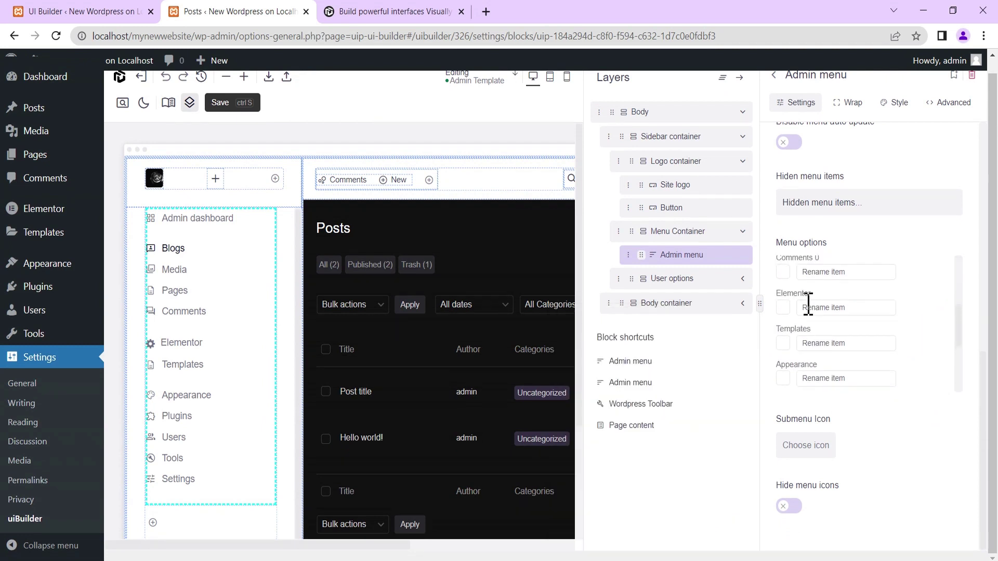
{"action": "left_click", "coordinate": [852, 308]}
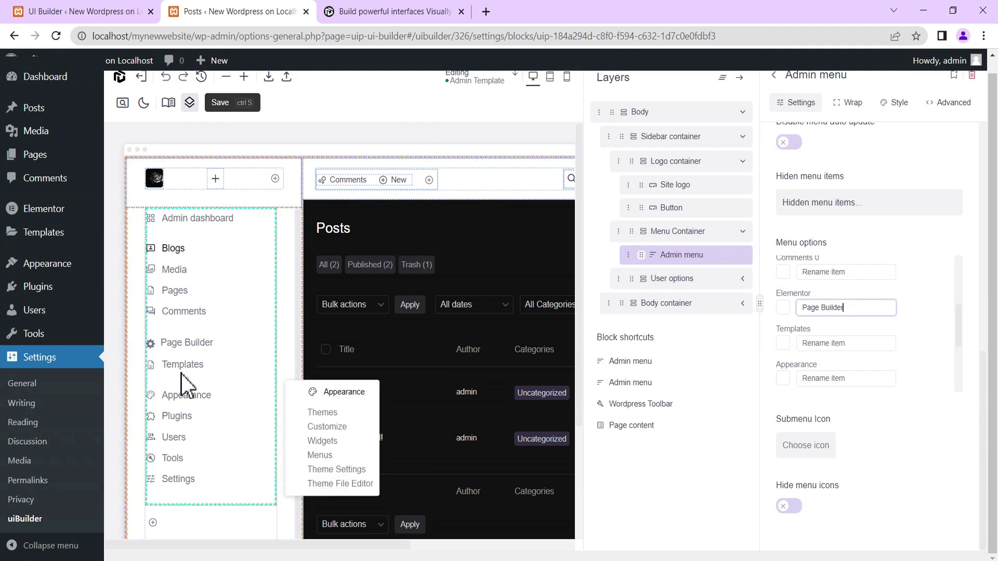
{"action": "mouse_move", "coordinate": [172, 348]}
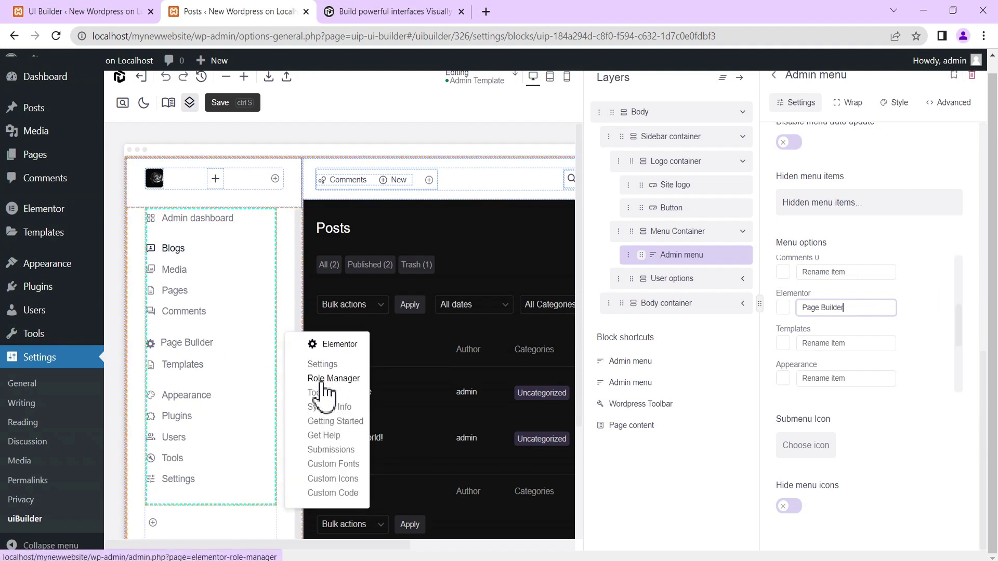
Try hiding the Admin menu's icons and turn them back on
{"action": "scroll", "coordinate": [920, 282], "scroll_direction": "up", "scroll_amount": 3}
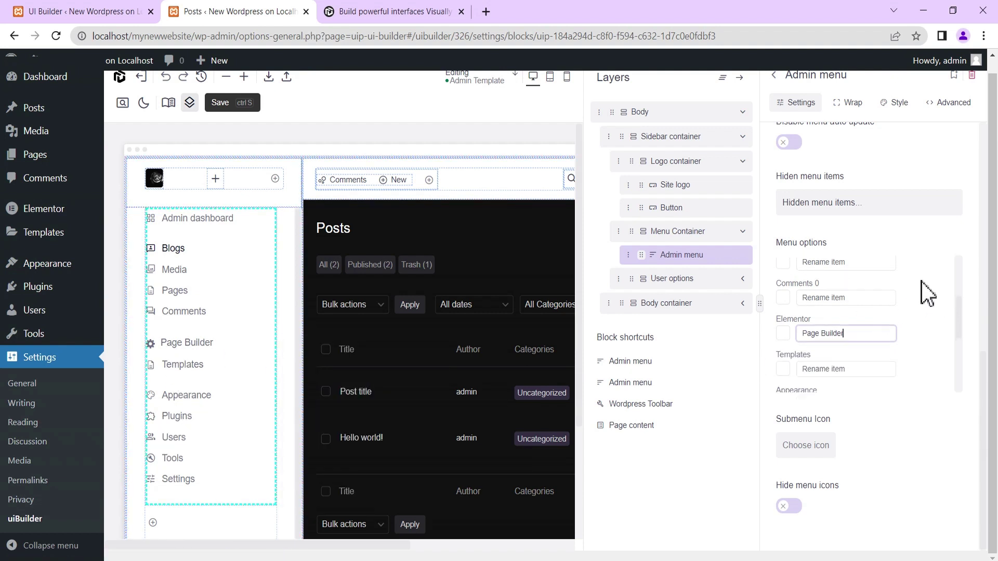
{"action": "left_click", "coordinate": [792, 506]}
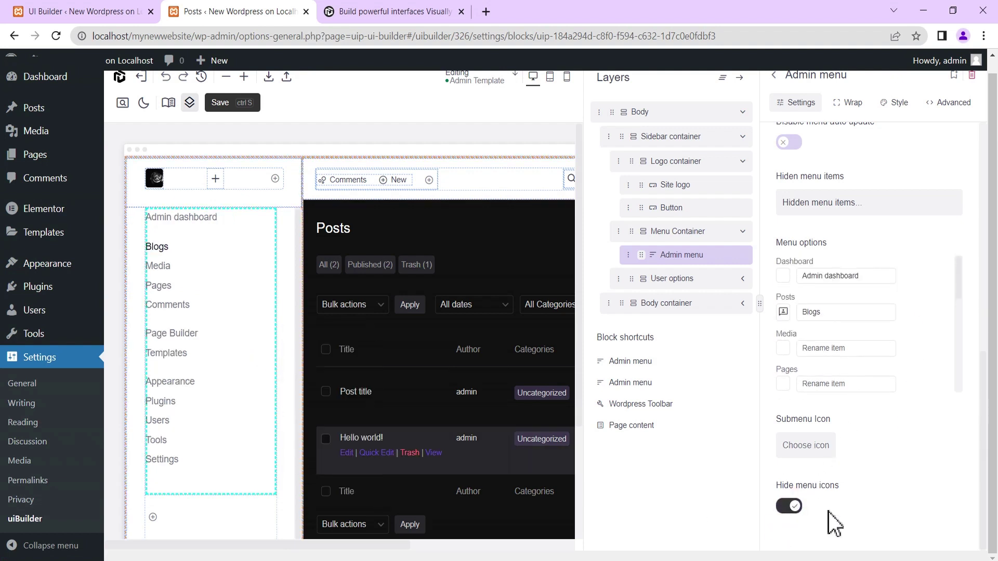
{"action": "left_click", "coordinate": [788, 507]}
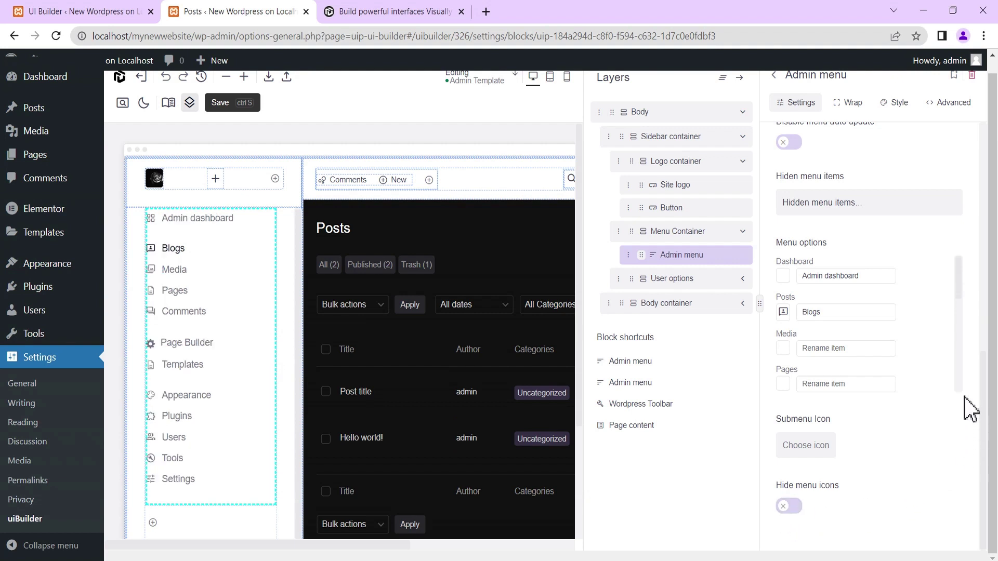
Keep the Admin menu's style on Hover, close the layers list and return to the list of available blocks
{"action": "scroll", "coordinate": [956, 388], "scroll_direction": "up", "scroll_amount": 4}
{"action": "scroll", "coordinate": [957, 385], "scroll_direction": "up", "scroll_amount": 5}
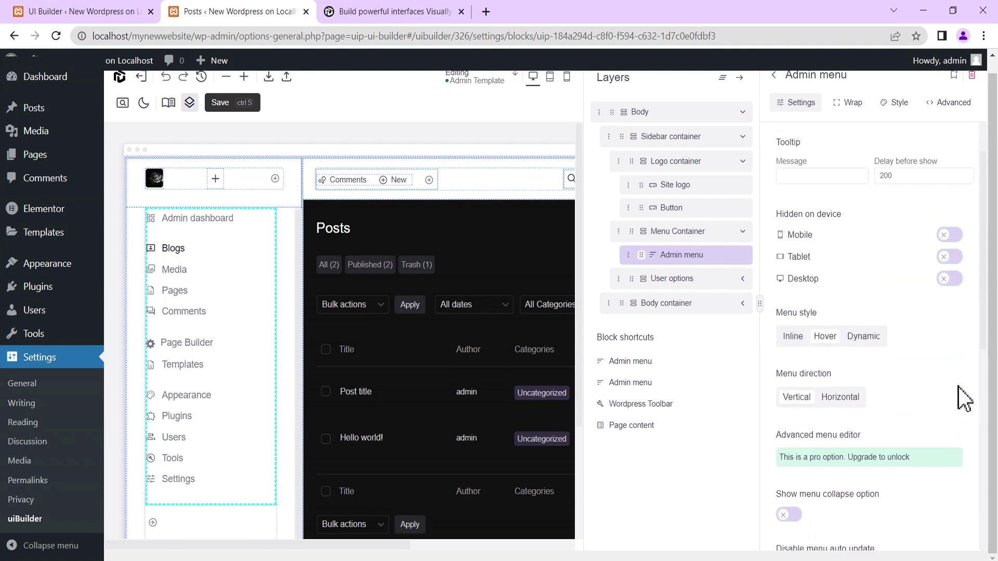
{"action": "scroll", "coordinate": [957, 384], "scroll_direction": "down", "scroll_amount": 8}
{"action": "scroll", "coordinate": [958, 382], "scroll_direction": "up", "scroll_amount": 9}
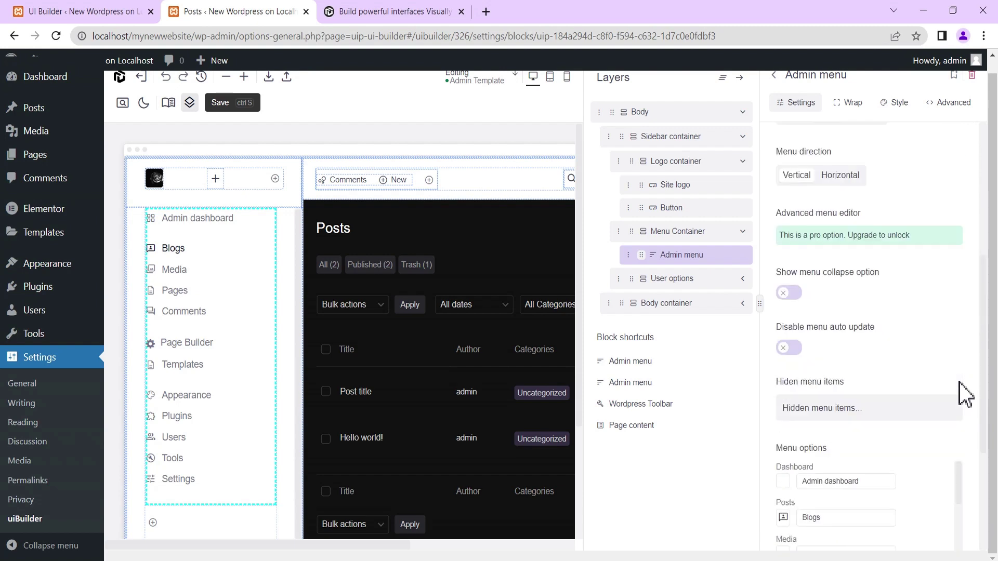
{"action": "left_click", "coordinate": [821, 396]}
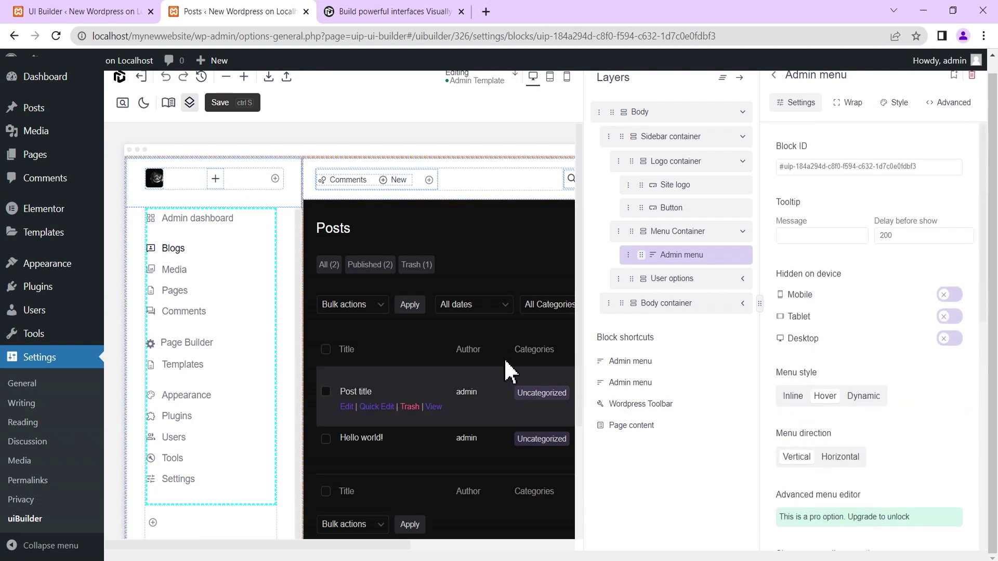
{"action": "left_click", "coordinate": [742, 79]}
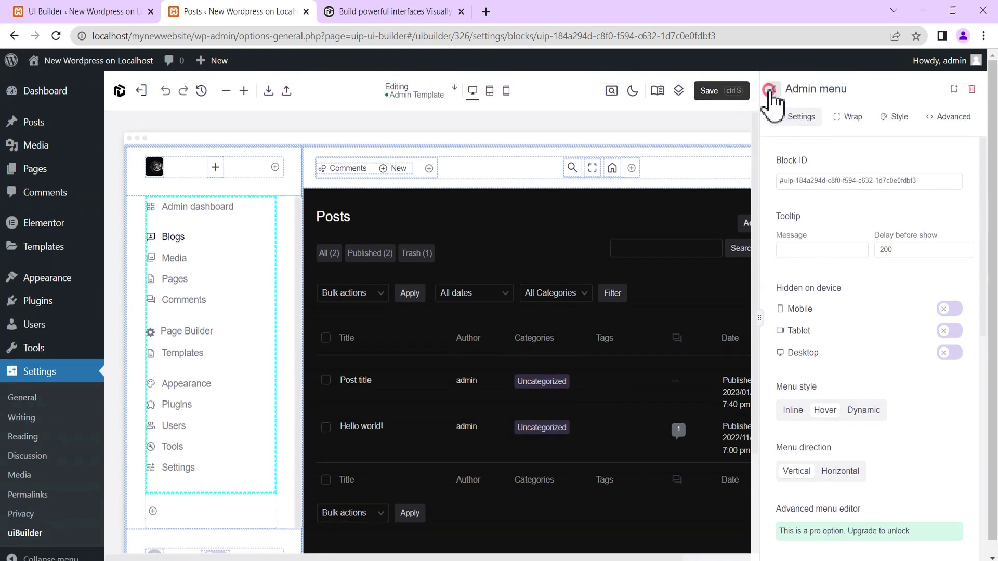
{"action": "left_click", "coordinate": [773, 89]}
{"action": "left_click", "coordinate": [795, 93]}
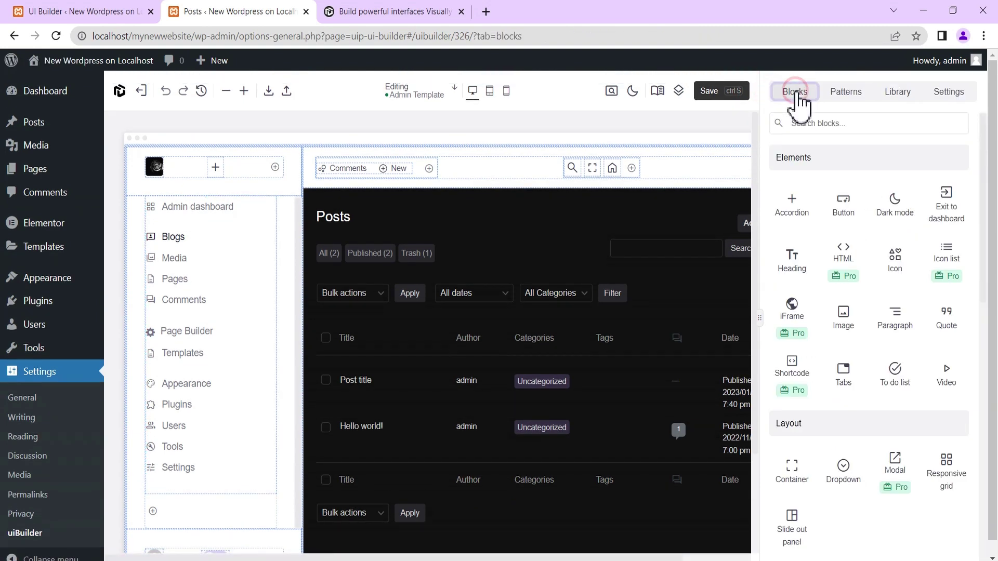
Add a Button block in the menu container directly below the Admin menu
{"action": "scroll", "coordinate": [200, 452], "scroll_direction": "down", "scroll_amount": 3}
{"action": "scroll", "coordinate": [200, 453], "scroll_direction": "down", "scroll_amount": 1}
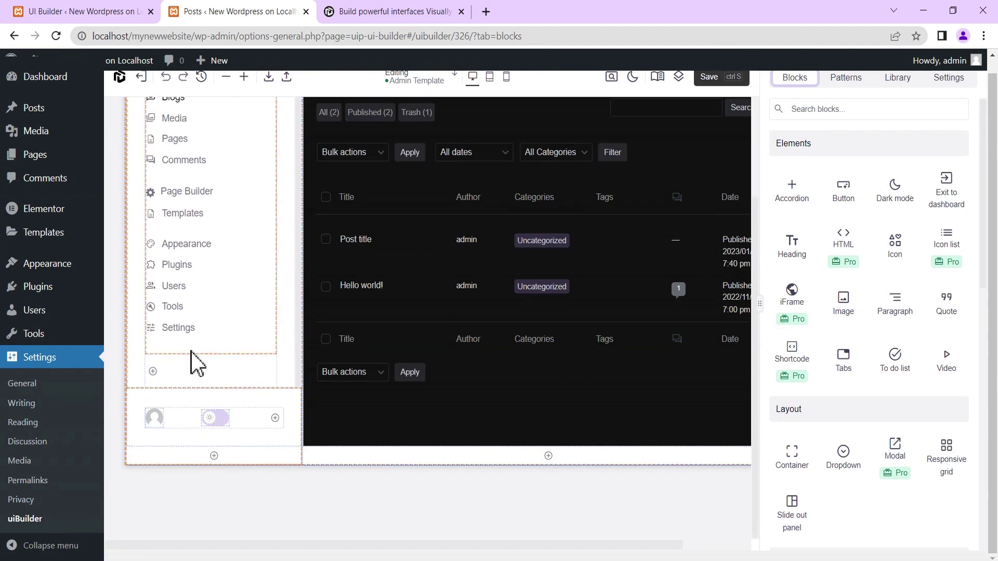
{"action": "scroll", "coordinate": [189, 361], "scroll_direction": "up", "scroll_amount": 3}
{"action": "mouse_move", "coordinate": [208, 358]}
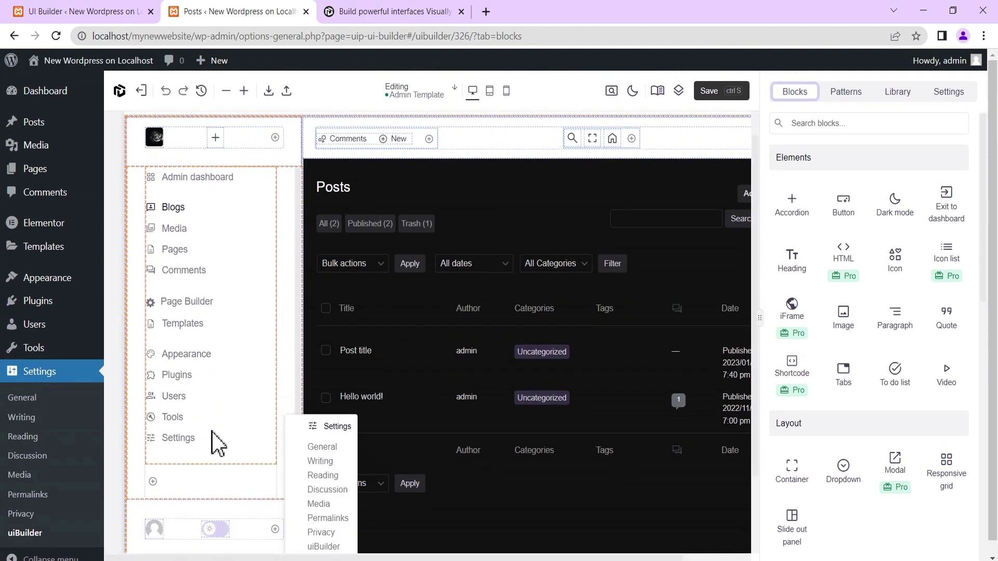
{"action": "scroll", "coordinate": [215, 436], "scroll_direction": "down", "scroll_amount": 2}
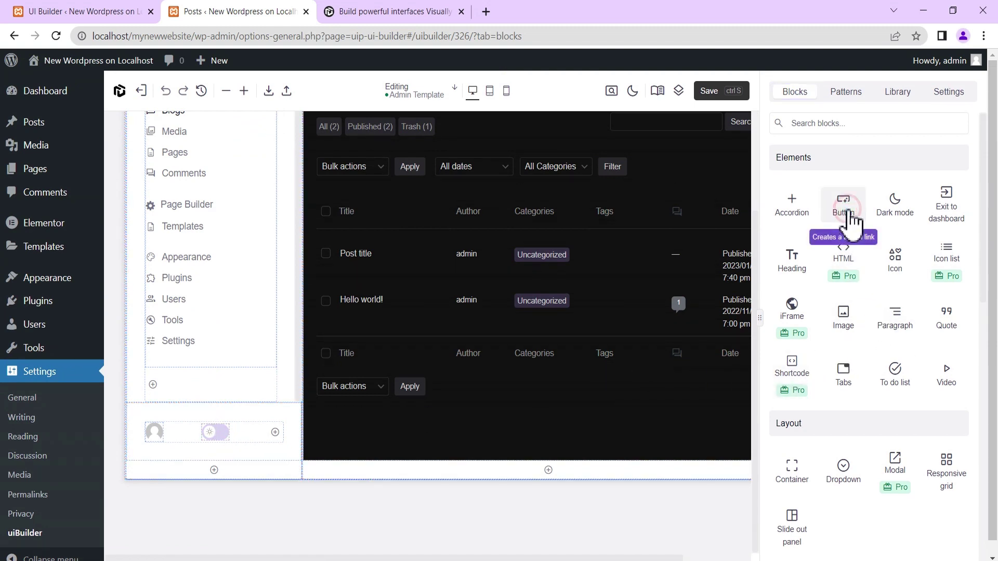
{"action": "left_click_drag", "start_coordinate": [850, 219], "coordinate": [192, 440]}
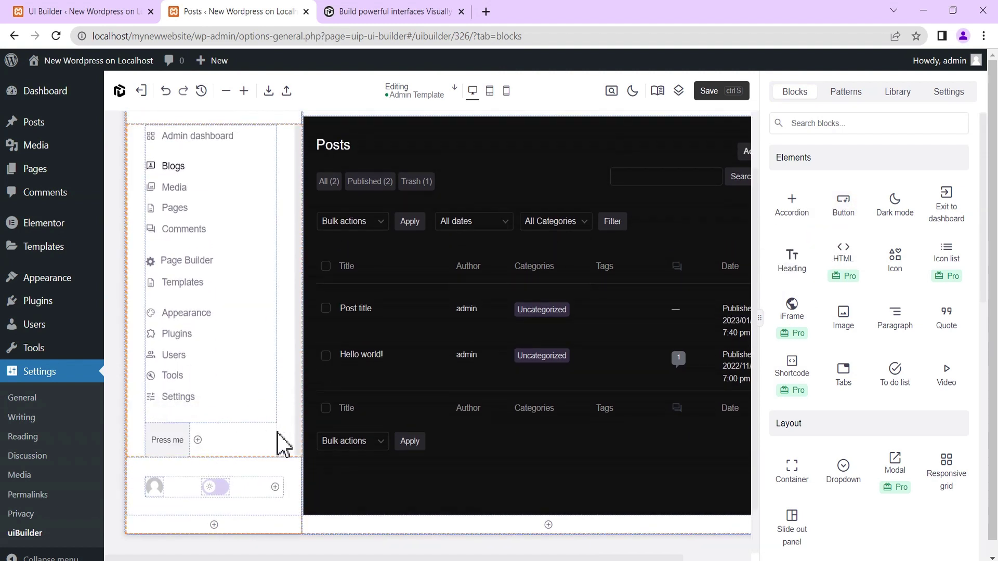
Open the new button's settings and examine its text, link, link mode and icon options
{"action": "left_click", "coordinate": [177, 442]}
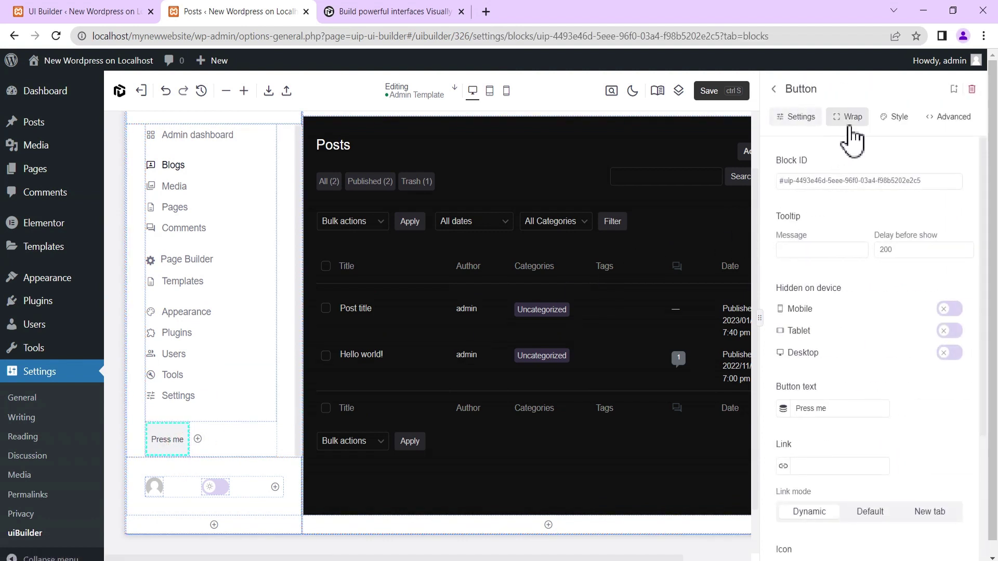
{"action": "scroll", "coordinate": [889, 364], "scroll_direction": "down", "scroll_amount": 1}
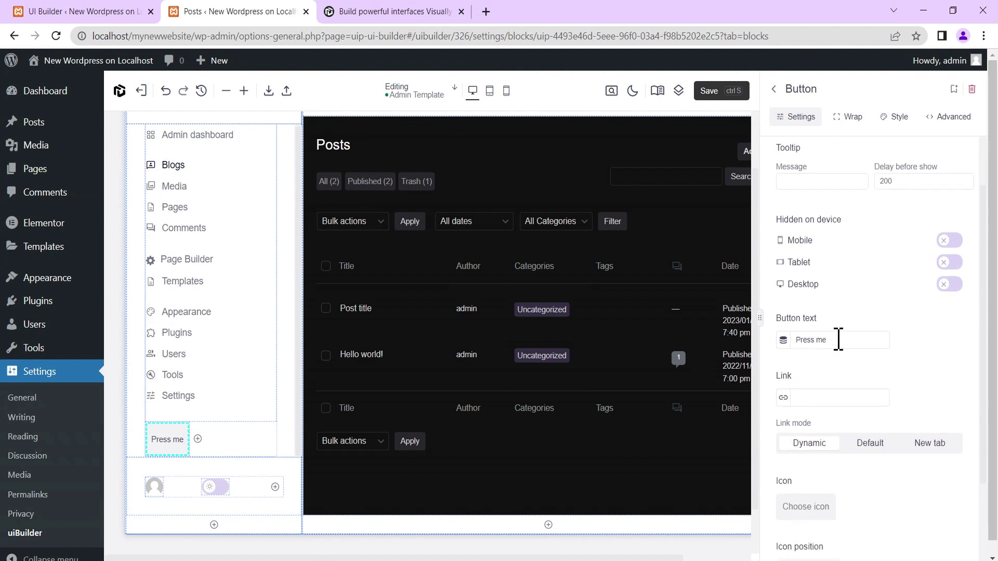
{"action": "scroll", "coordinate": [865, 378], "scroll_direction": "down", "scroll_amount": 2}
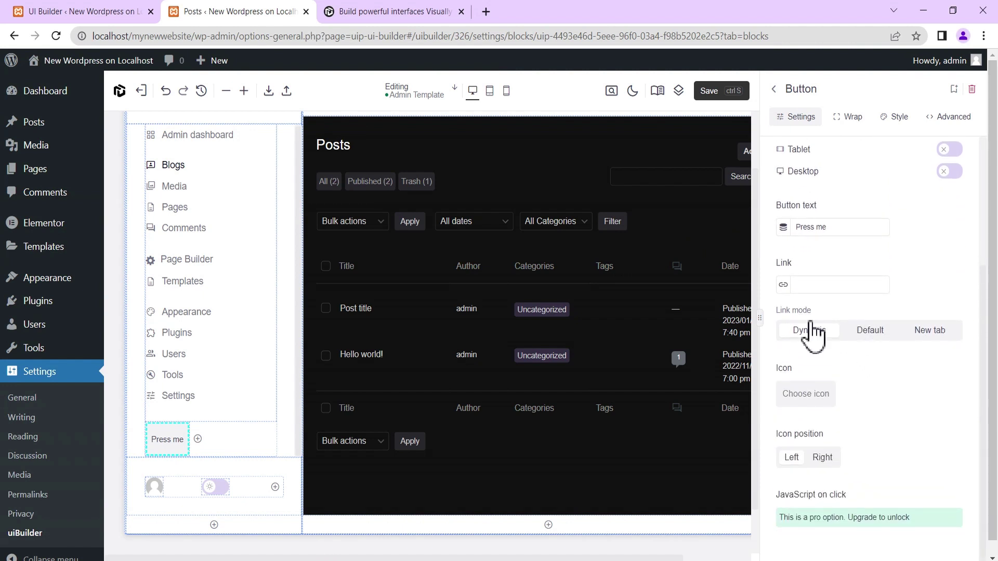
{"action": "left_click", "coordinate": [819, 285]}
{"action": "scroll", "coordinate": [912, 267], "scroll_direction": "down", "scroll_amount": 1}
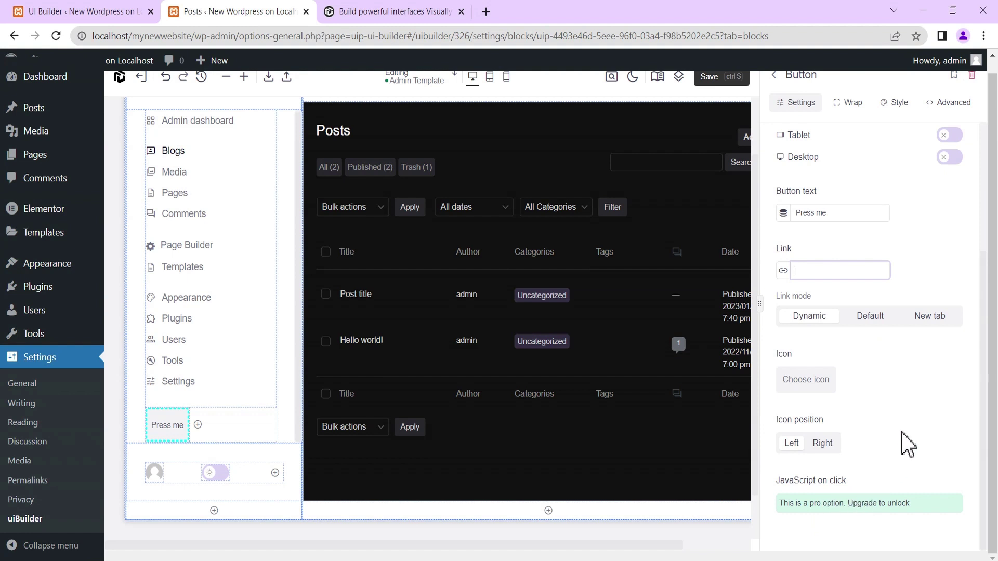
{"action": "scroll", "coordinate": [906, 442], "scroll_direction": "up", "scroll_amount": 4}
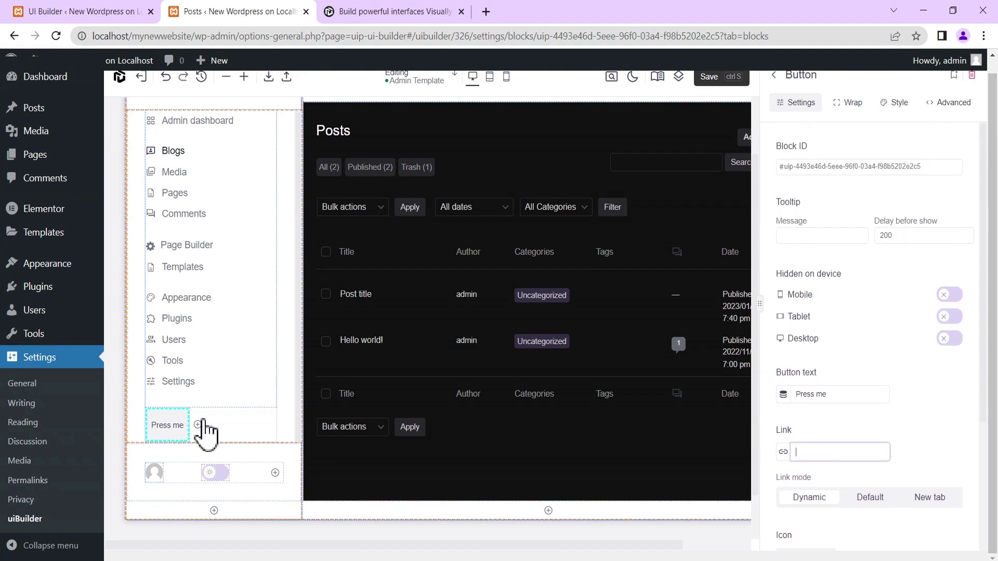
Delete the "Press me" Button block below the Admin menu
{"action": "right_click", "coordinate": [168, 427]}
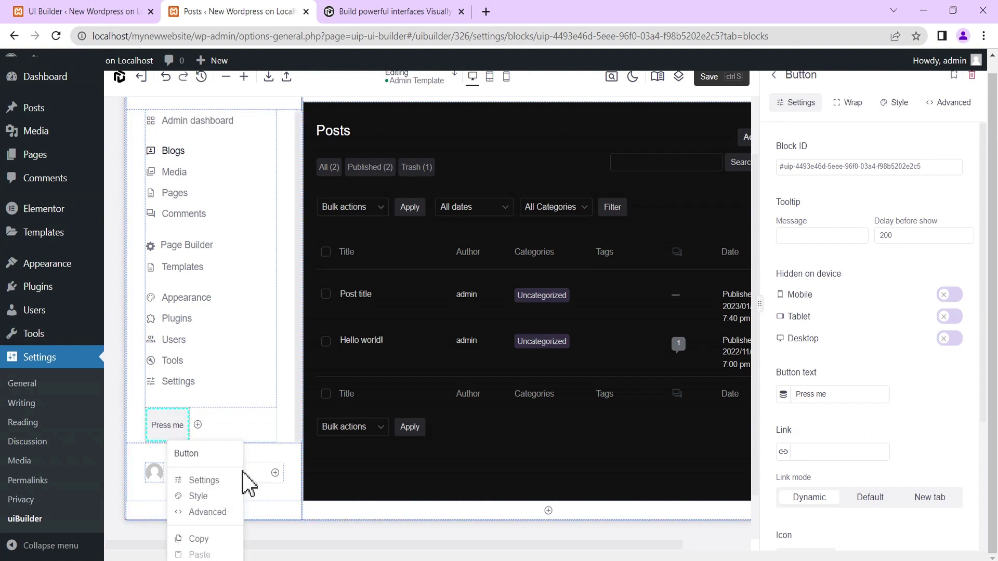
{"action": "scroll", "coordinate": [316, 452], "scroll_direction": "down", "scroll_amount": 1}
{"action": "scroll", "coordinate": [202, 489], "scroll_direction": "up", "scroll_amount": 1}
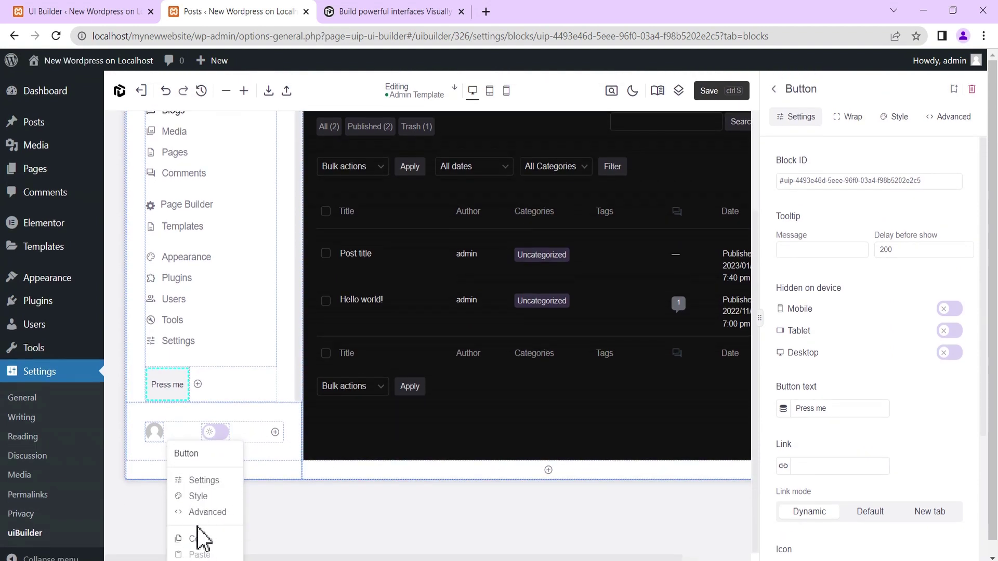
{"action": "left_click", "coordinate": [203, 481]}
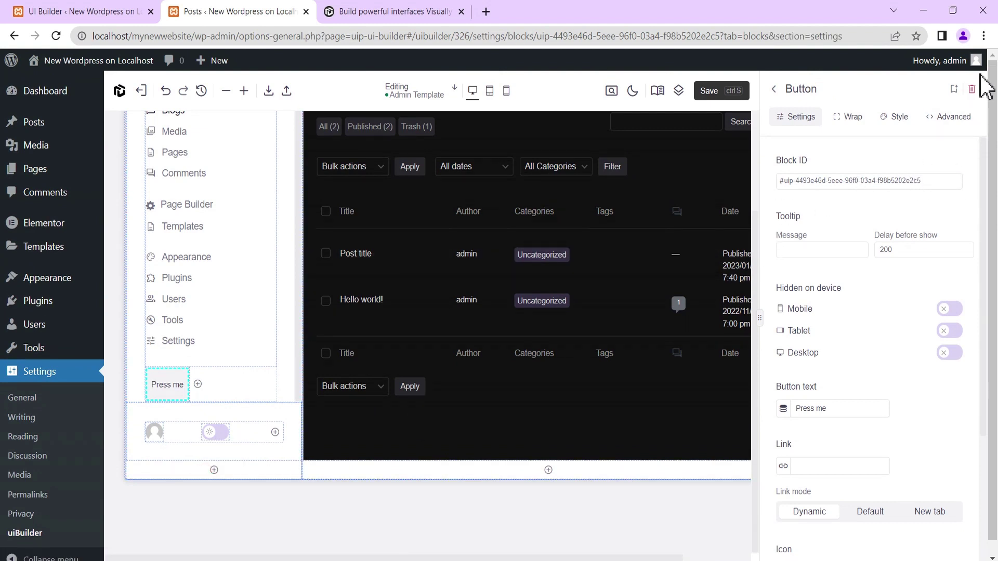
{"action": "left_click", "coordinate": [971, 89]}
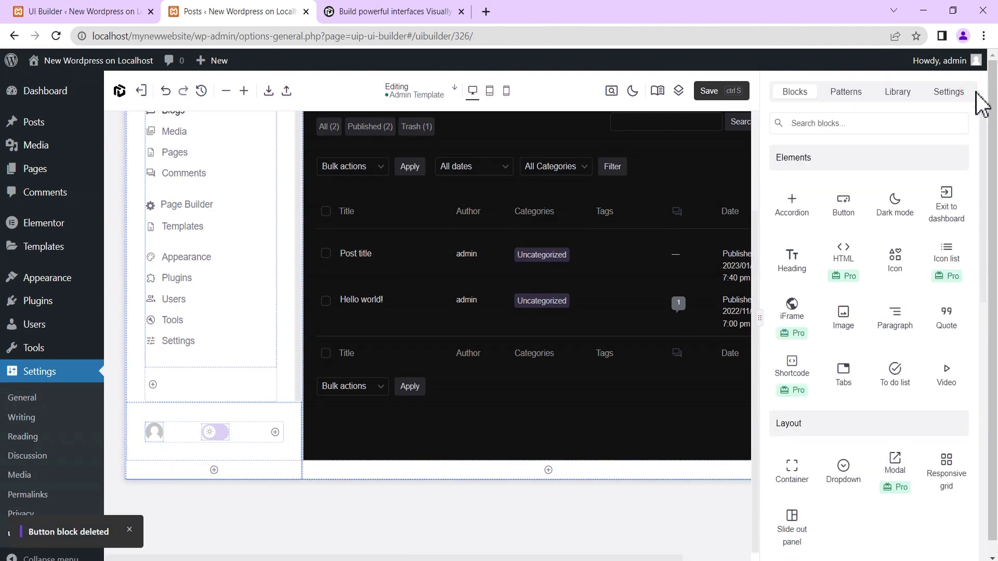
Switch the interface to dark mode with the Dark mode block below the menu, and leave that block's settings
{"action": "left_click", "coordinate": [218, 435]}
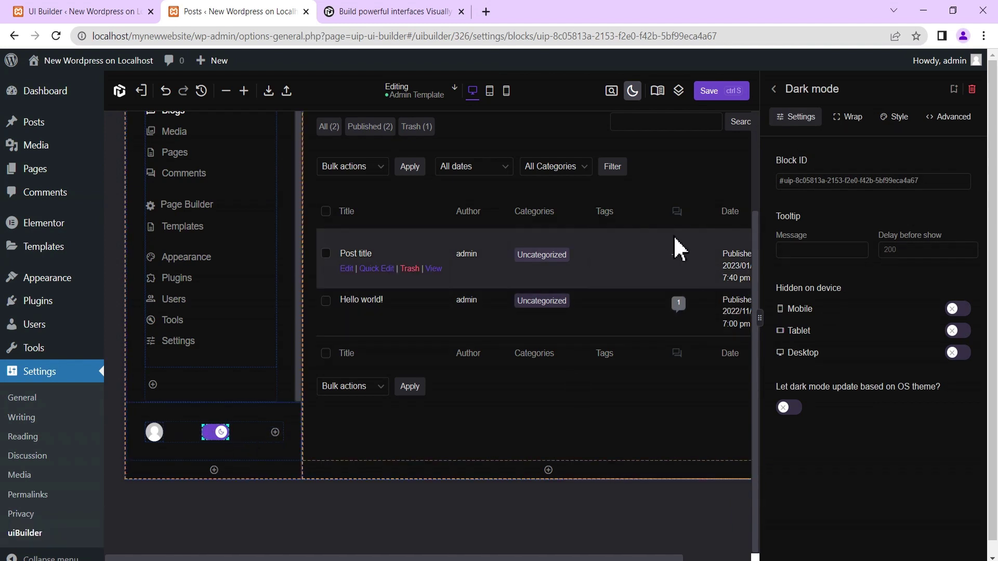
{"action": "scroll", "coordinate": [667, 254], "scroll_direction": "down", "scroll_amount": 1}
{"action": "scroll", "coordinate": [780, 276], "scroll_direction": "up", "scroll_amount": 1}
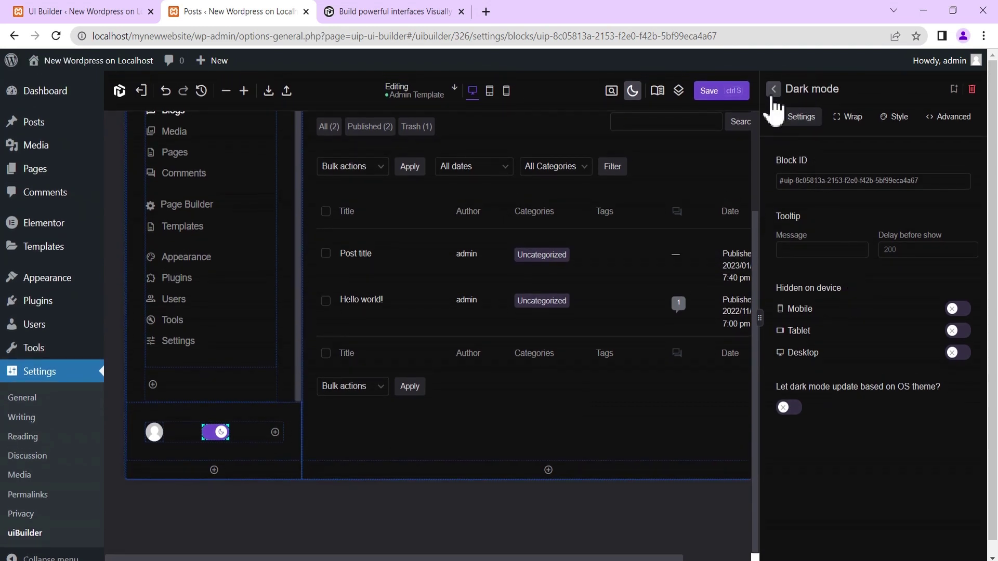
{"action": "left_click", "coordinate": [774, 89]}
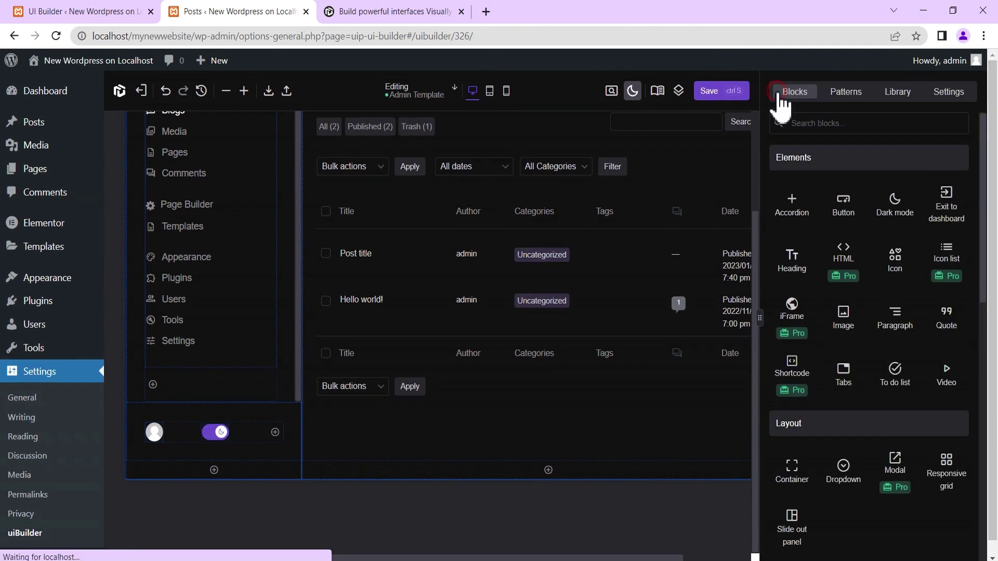
In the template's theme styles, set the Dark theme's Primary color to red, rgba(225, 17, 17, 1)
{"action": "left_click", "coordinate": [950, 97]}
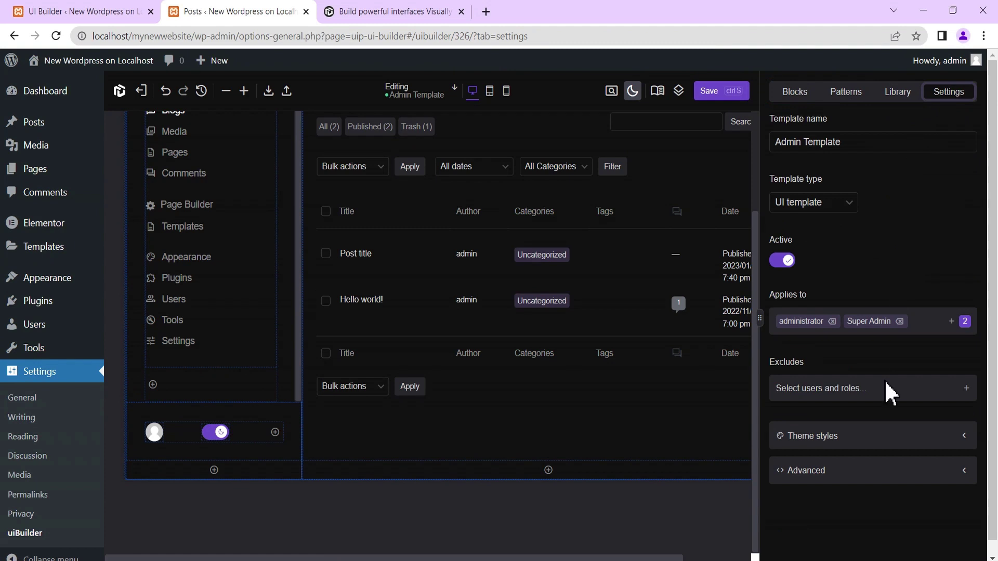
{"action": "left_click", "coordinate": [828, 439]}
{"action": "scroll", "coordinate": [828, 457], "scroll_direction": "down", "scroll_amount": 4}
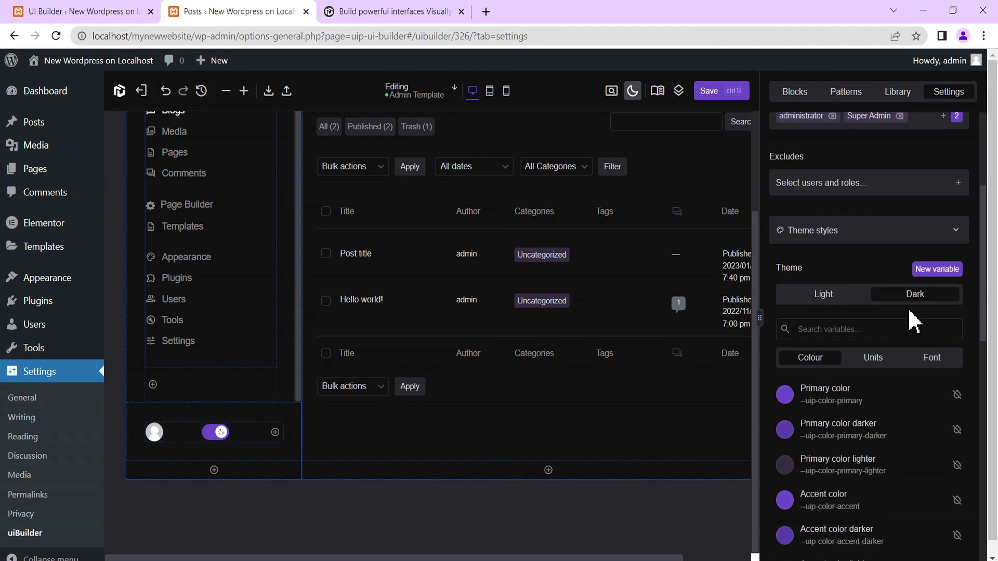
{"action": "left_click", "coordinate": [878, 295]}
{"action": "scroll", "coordinate": [848, 395], "scroll_direction": "down", "scroll_amount": 1}
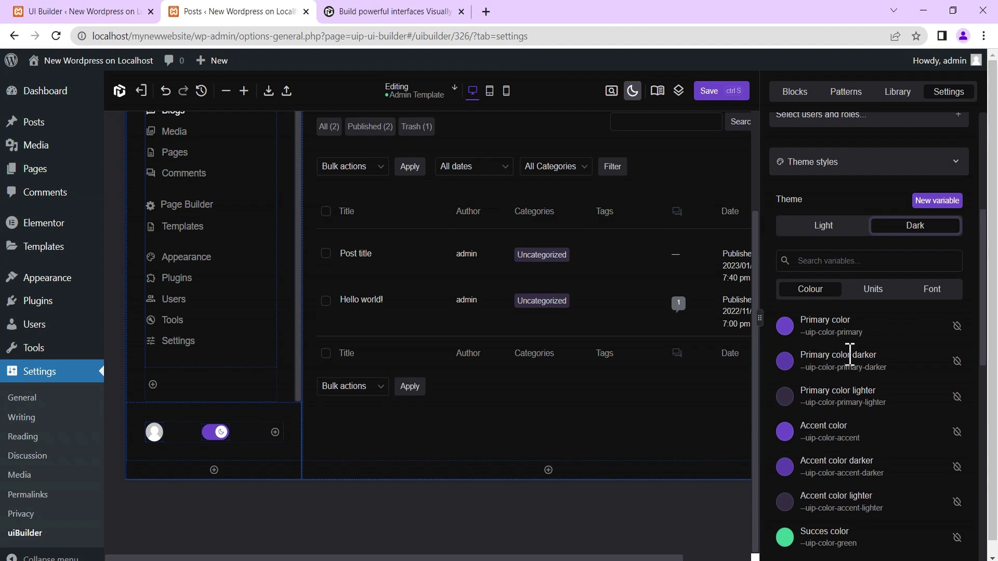
{"action": "left_click", "coordinate": [785, 338]}
{"action": "left_click", "coordinate": [893, 117]}
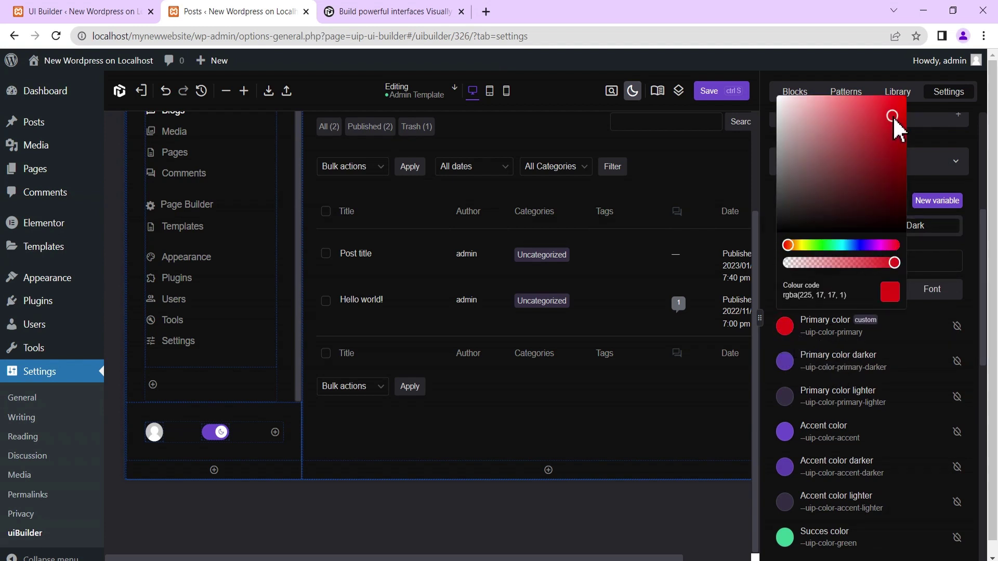
{"action": "left_click", "coordinate": [904, 334]}
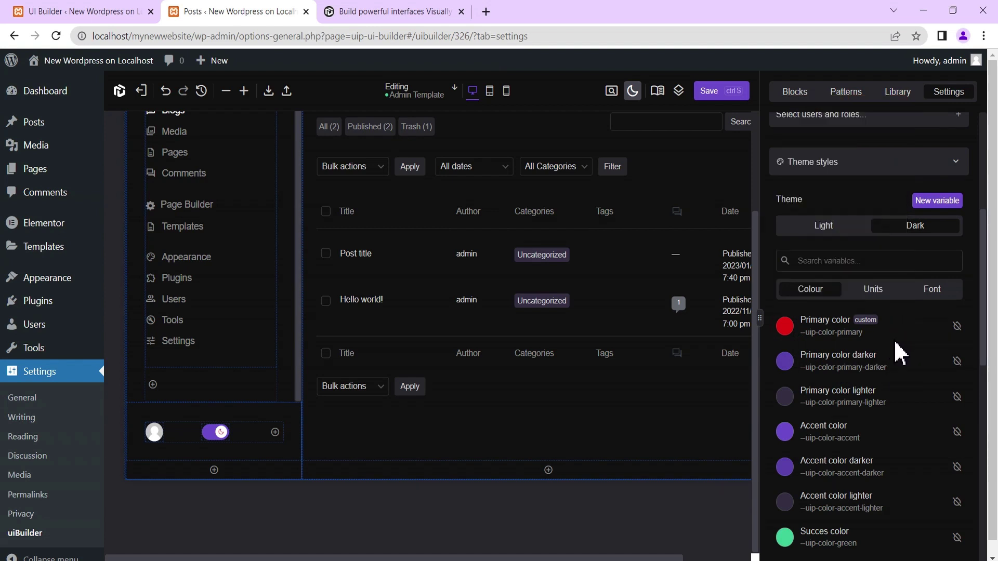
Look through the remaining dark theme colours, return to the block list and save the template
{"action": "scroll", "coordinate": [898, 339], "scroll_direction": "down", "scroll_amount": 1}
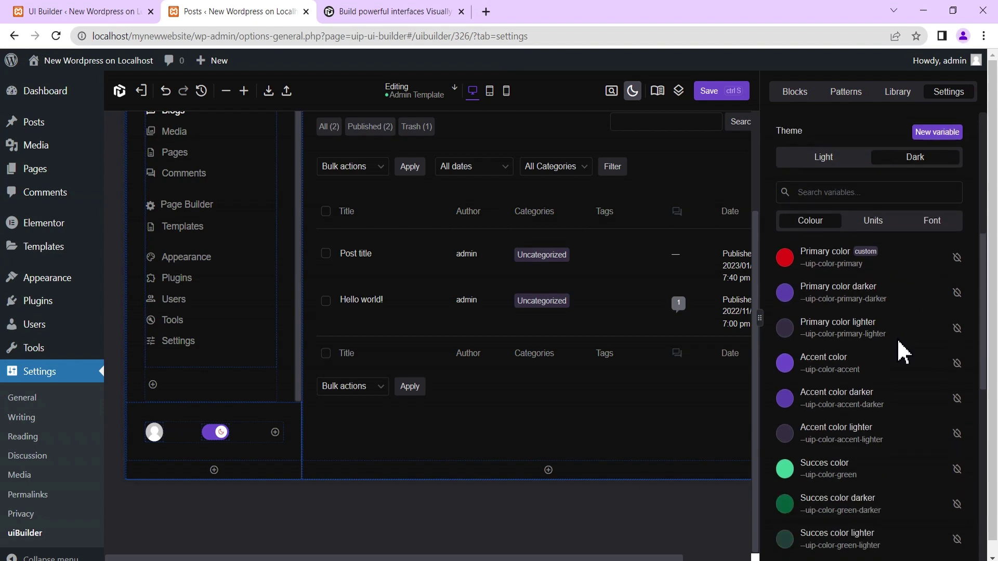
{"action": "scroll", "coordinate": [860, 352], "scroll_direction": "down", "scroll_amount": 4}
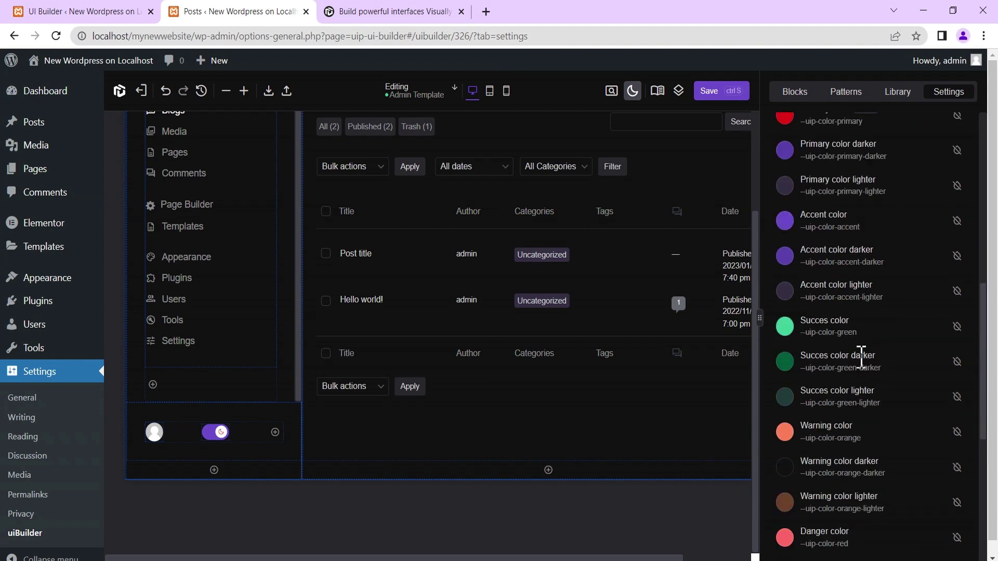
{"action": "scroll", "coordinate": [864, 357], "scroll_direction": "up", "scroll_amount": 5}
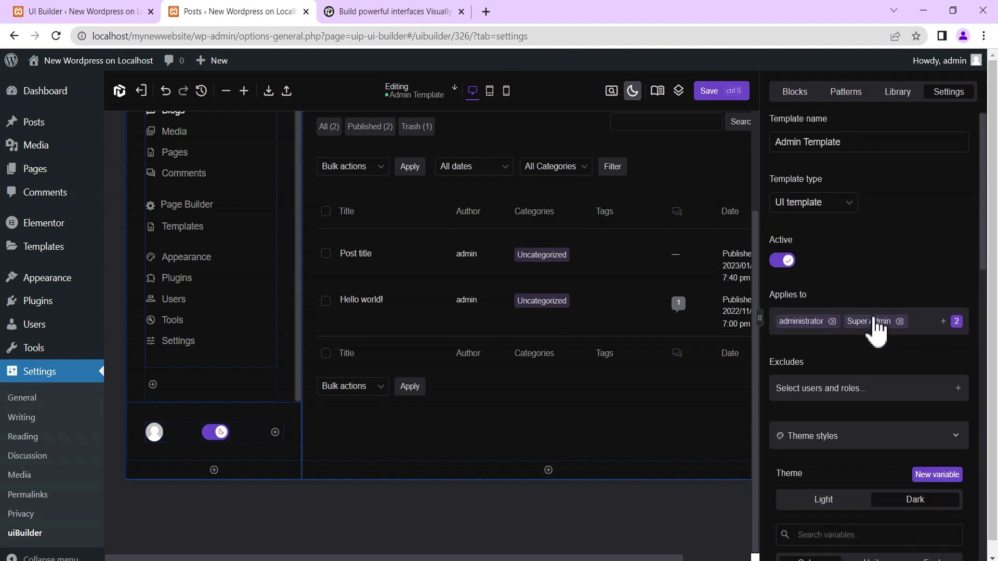
{"action": "left_click", "coordinate": [794, 93]}
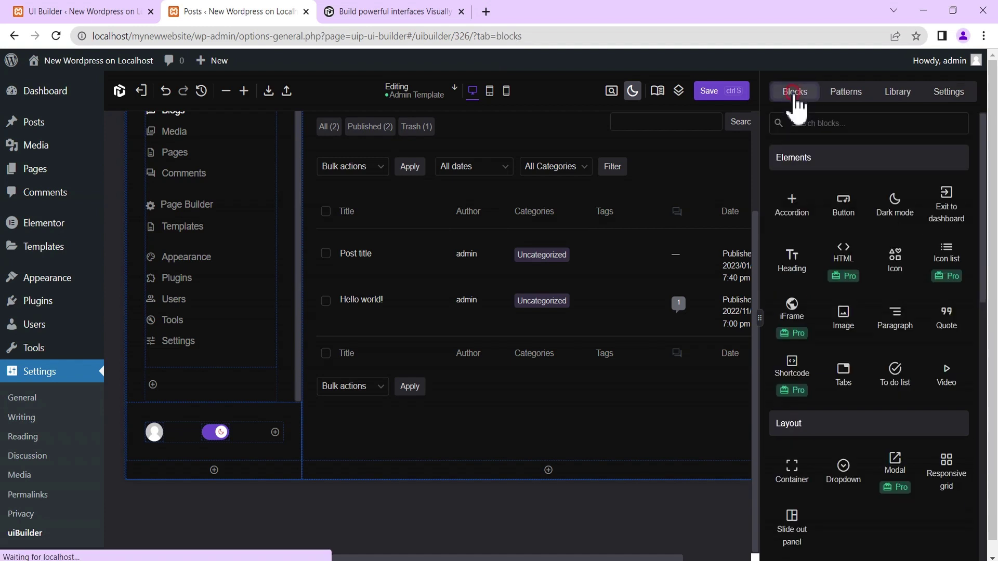
{"action": "left_click", "coordinate": [713, 93]}
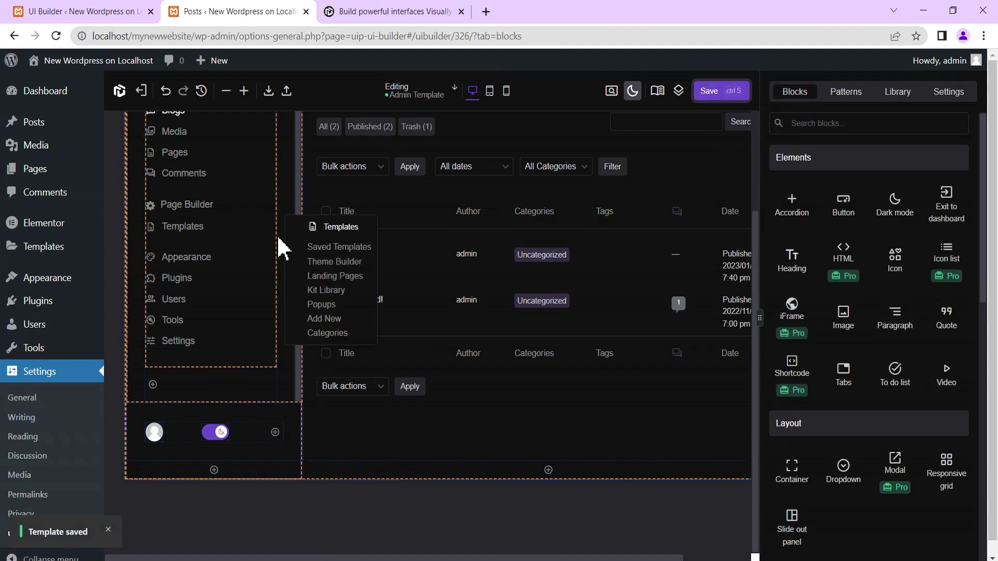
{"action": "scroll", "coordinate": [280, 234], "scroll_direction": "up", "scroll_amount": 3}
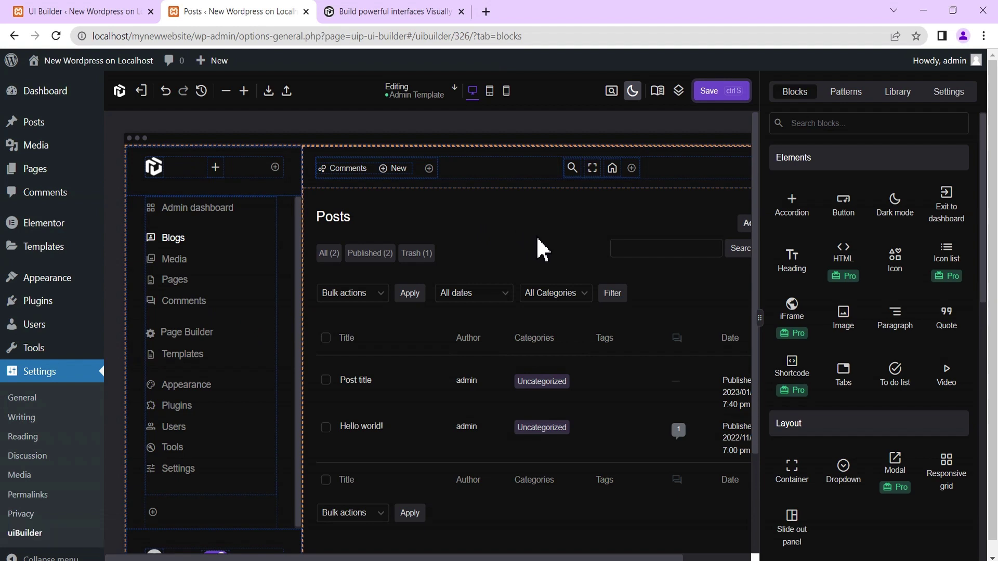
Check the Admin Template's active status, and open the WordPress Dashboard home page in a new browser tab
{"action": "left_click", "coordinate": [454, 93]}
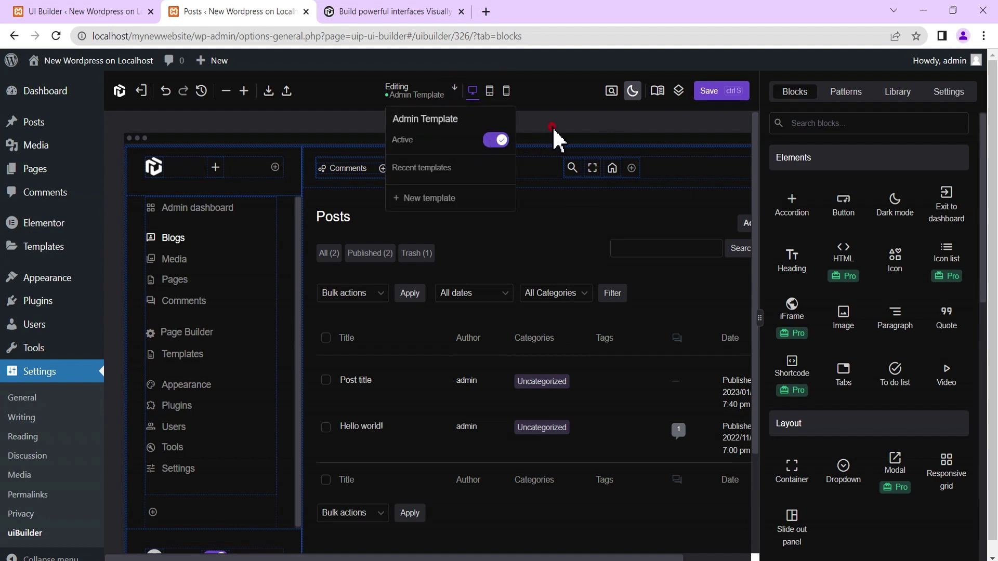
{"action": "mouse_move", "coordinate": [57, 98]}
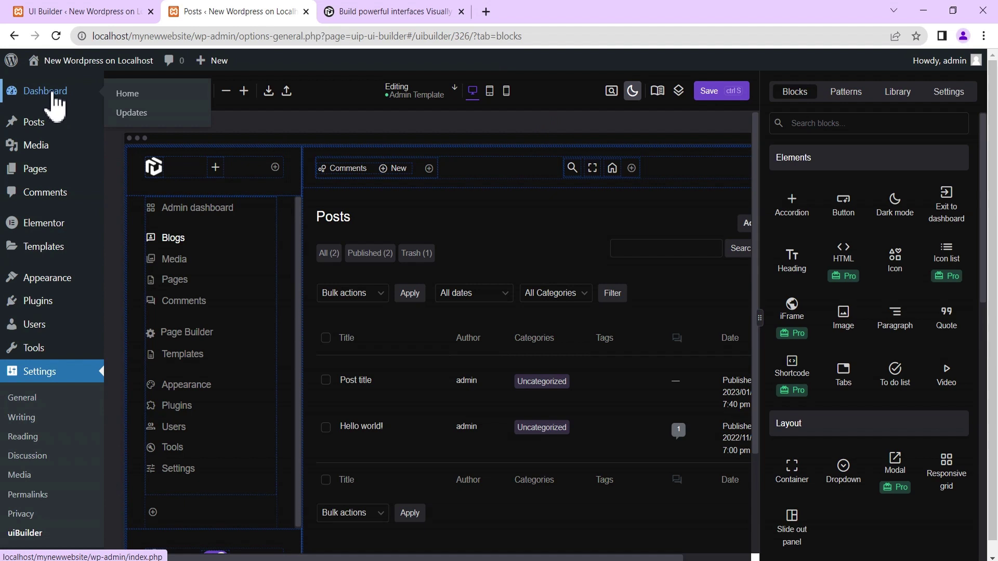
{"action": "right_click", "coordinate": [130, 94]}
{"action": "left_click", "coordinate": [152, 103]}
{"action": "left_click", "coordinate": [345, 11]}
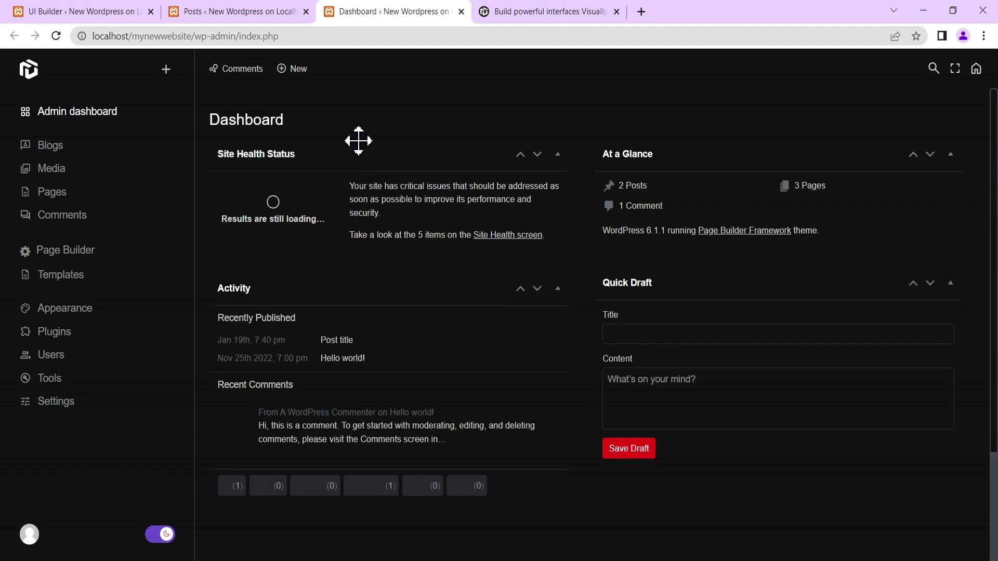
Examine the submenus of the customized admin menu, and preview the dashboard in light mode before returning it to dark mode
{"action": "scroll", "coordinate": [374, 149], "scroll_direction": "down", "scroll_amount": 1}
{"action": "mouse_move", "coordinate": [58, 119]}
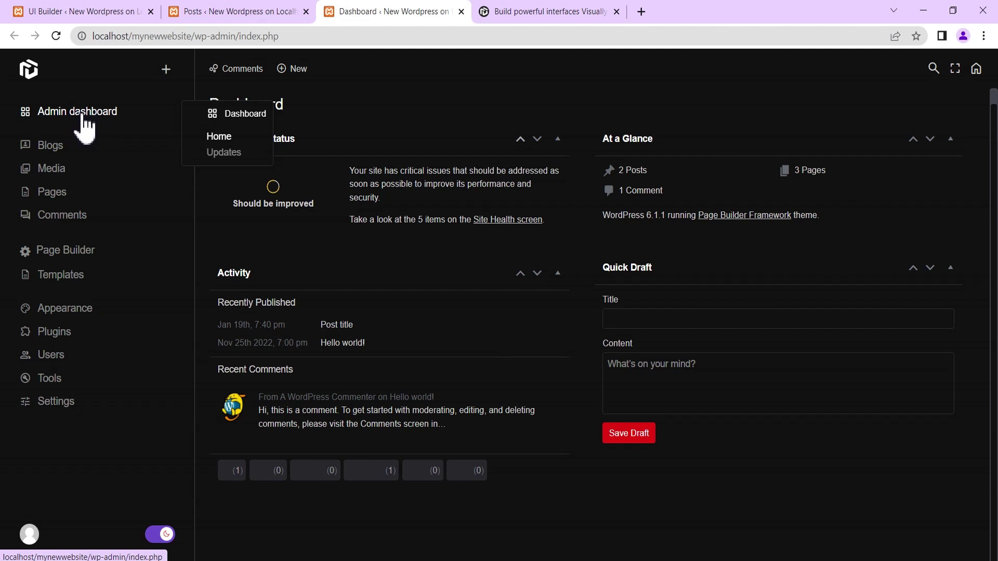
{"action": "mouse_move", "coordinate": [44, 151]}
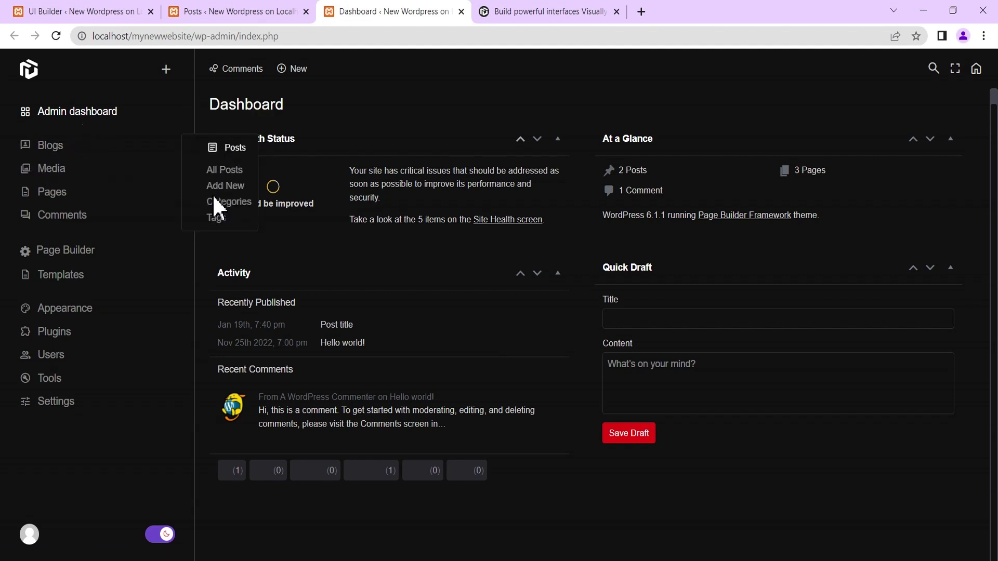
{"action": "mouse_move", "coordinate": [57, 274]}
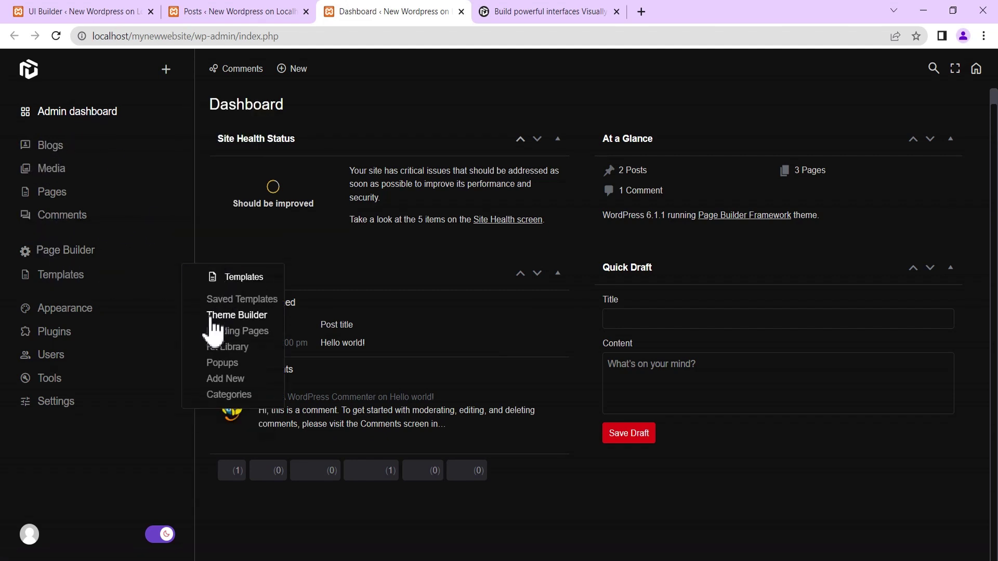
{"action": "scroll", "coordinate": [509, 387], "scroll_direction": "up", "scroll_amount": 1}
{"action": "scroll", "coordinate": [572, 436], "scroll_direction": "down", "scroll_amount": 1}
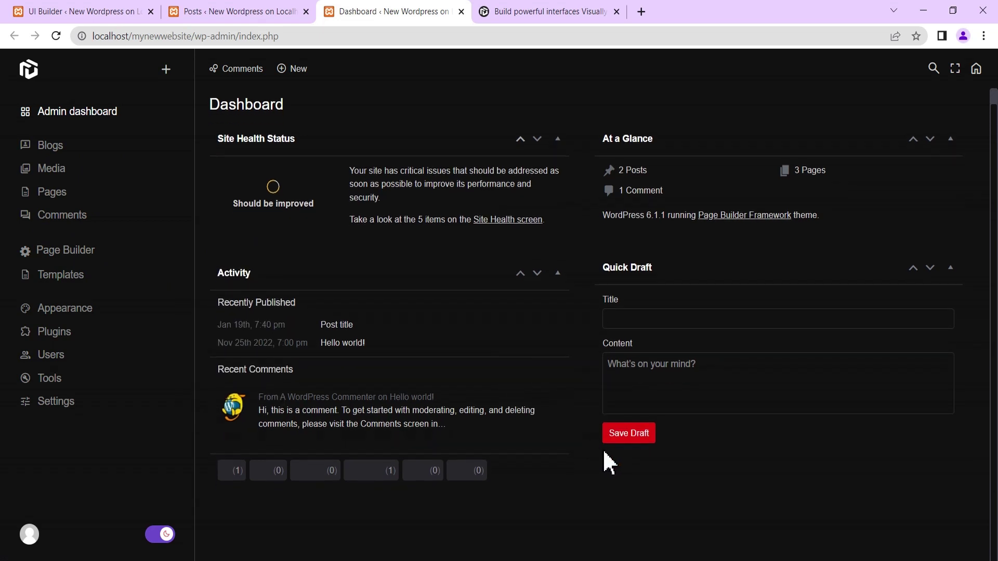
{"action": "mouse_move", "coordinate": [55, 387]}
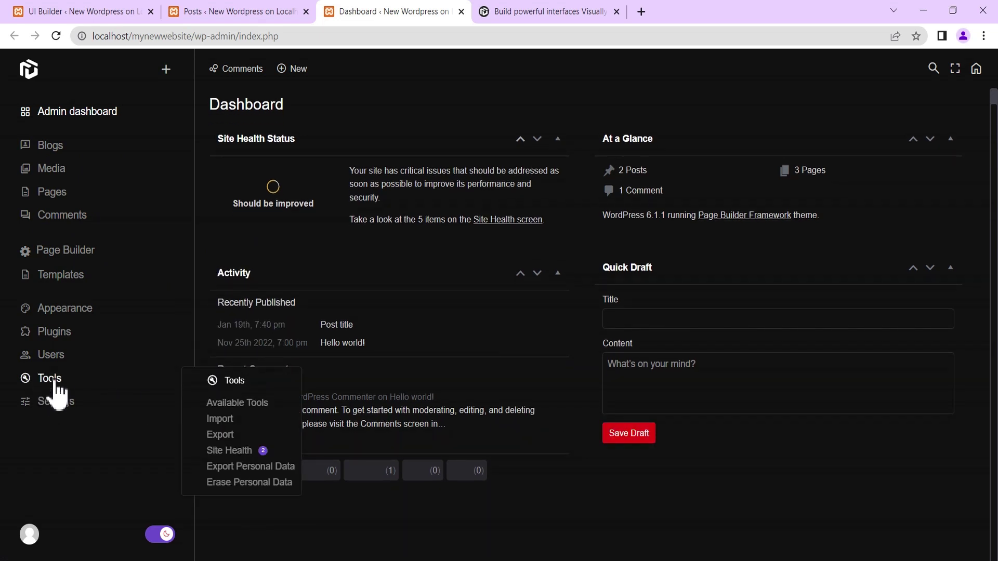
{"action": "left_click", "coordinate": [161, 537]}
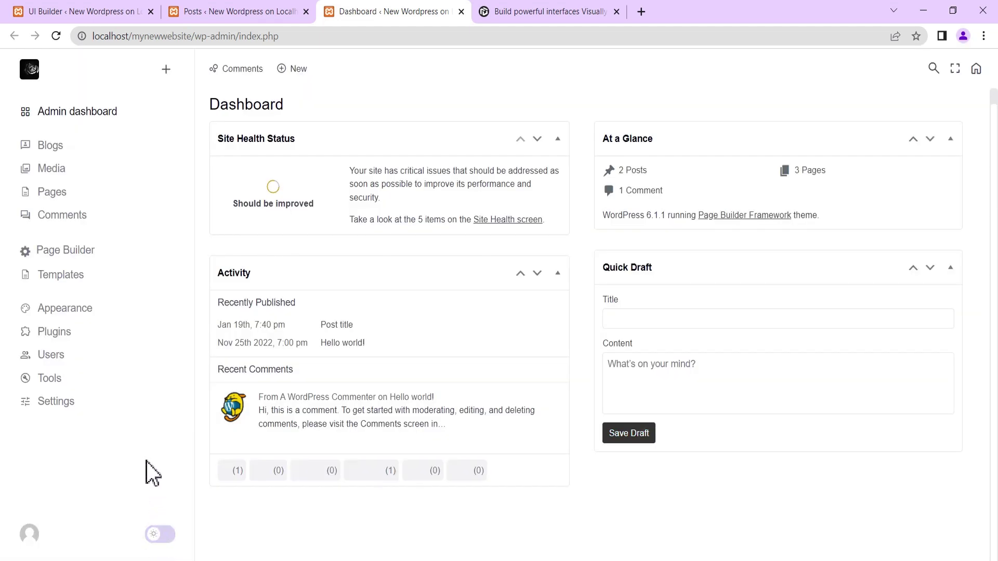
{"action": "left_click", "coordinate": [164, 534]}
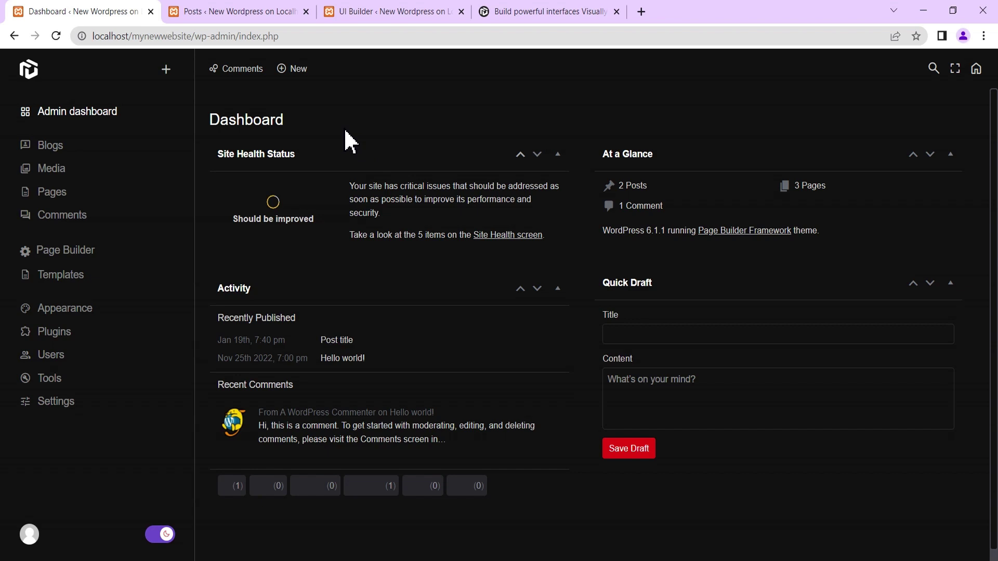
View the Blogs posts list and the Media Library in the customized dark dashboard
{"action": "left_click", "coordinate": [60, 156]}
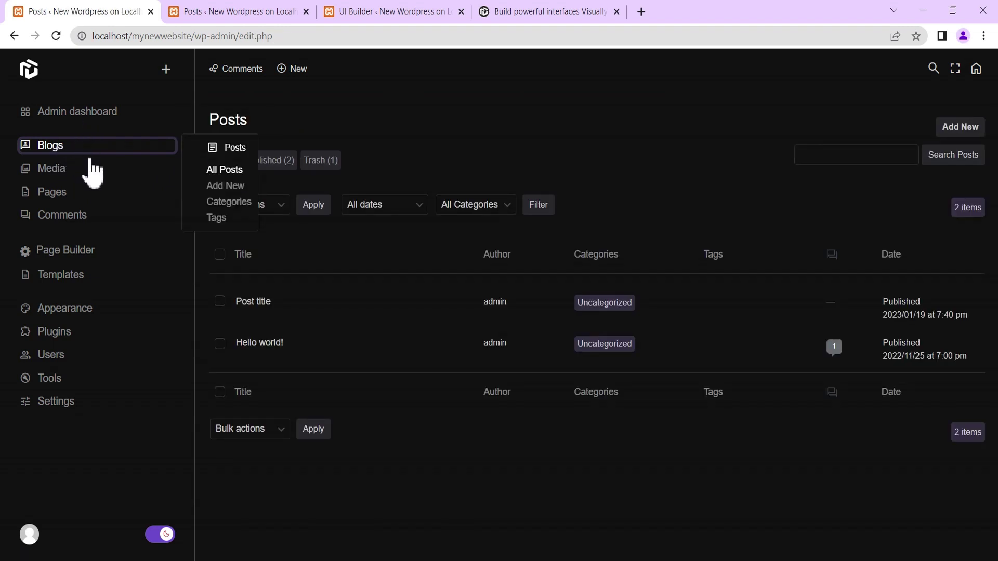
{"action": "mouse_move", "coordinate": [89, 173]}
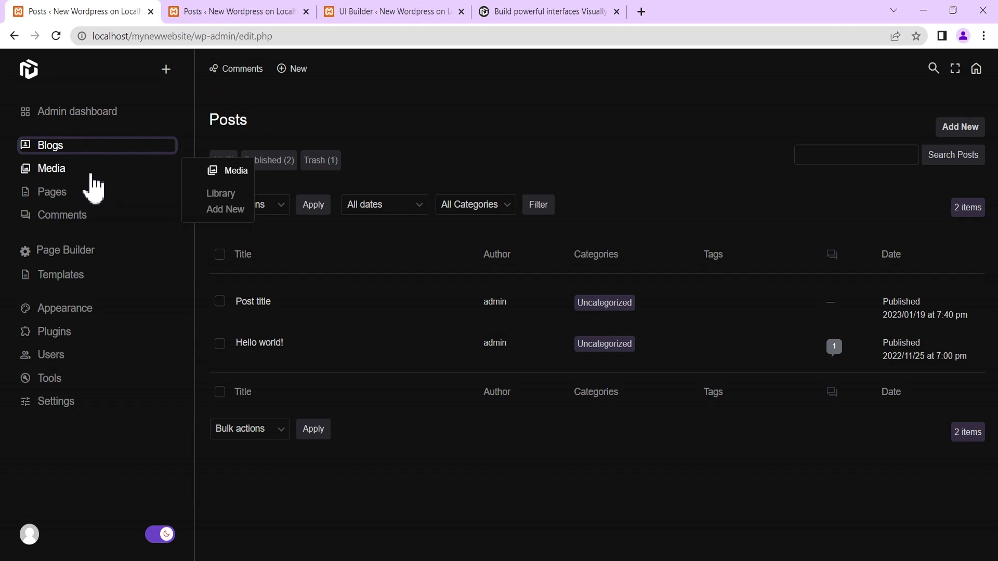
{"action": "left_click", "coordinate": [51, 173]}
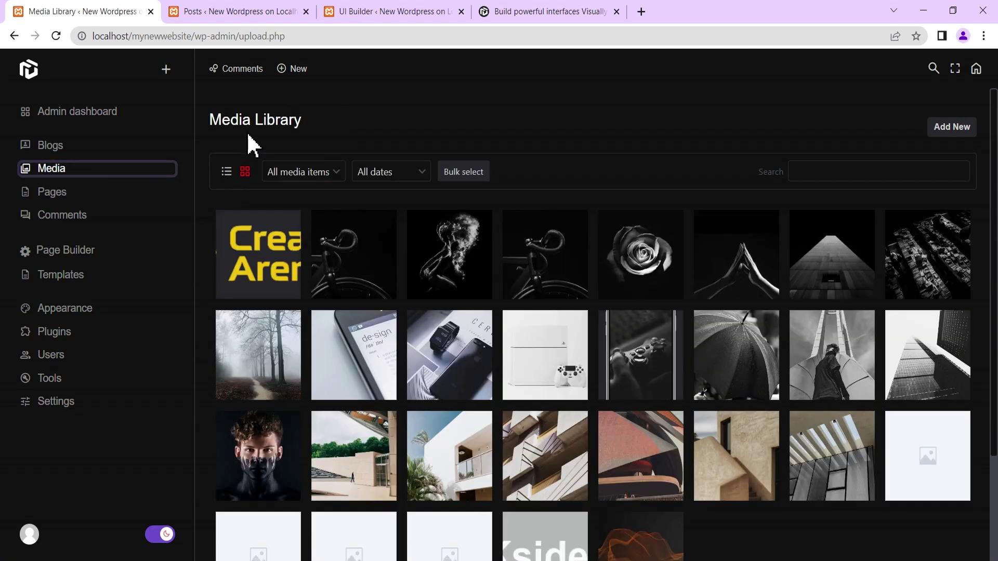
{"action": "scroll", "coordinate": [291, 270], "scroll_direction": "down", "scroll_amount": 3}
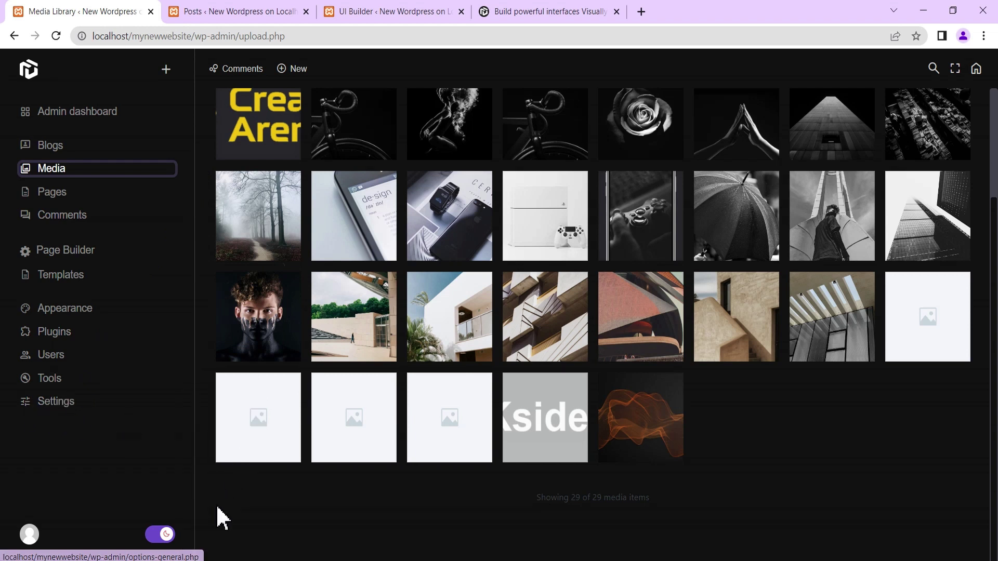
Open uiBuilder's Site settings from the customized admin dashboard
{"action": "mouse_move", "coordinate": [65, 402]}
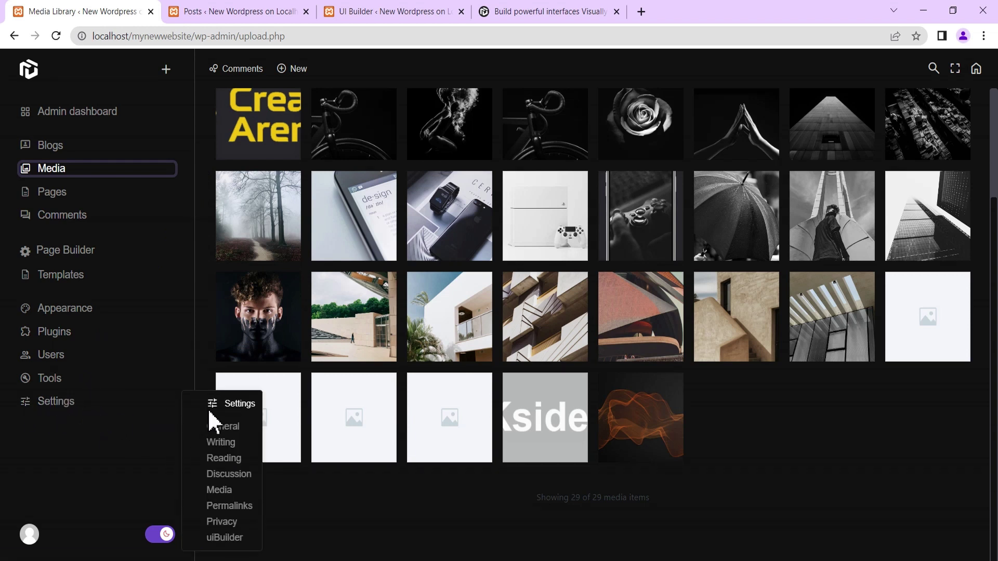
{"action": "left_click", "coordinate": [224, 540]}
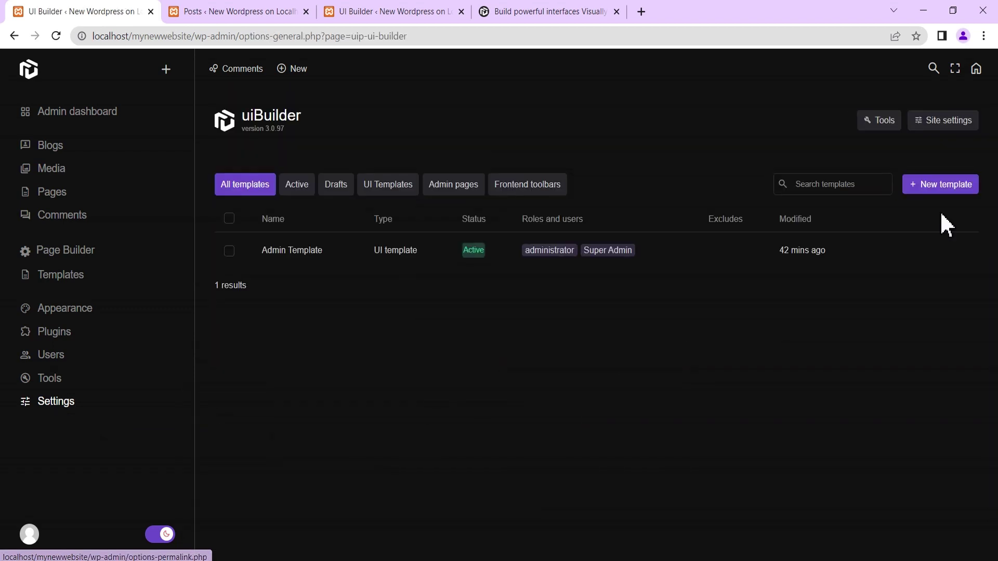
{"action": "left_click", "coordinate": [943, 124]}
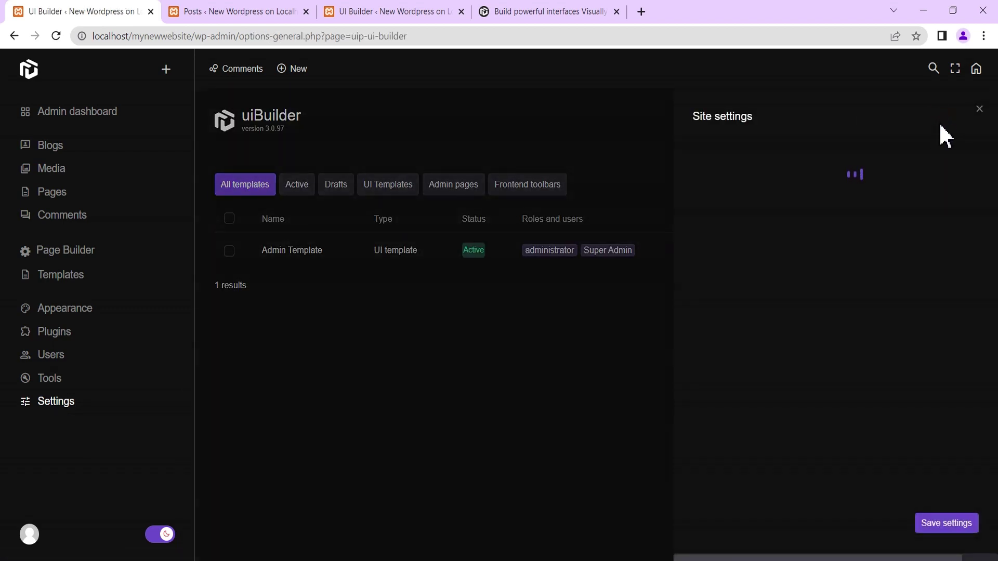
Look through the General and Plugins sections of the Site settings, and collapse both again
{"action": "left_click", "coordinate": [775, 164]}
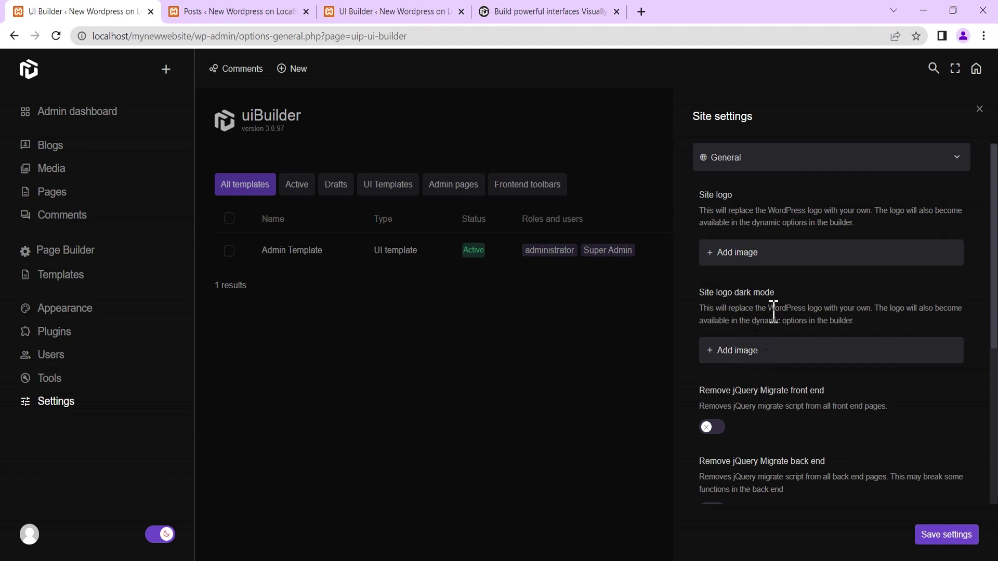
{"action": "scroll", "coordinate": [790, 302], "scroll_direction": "down", "scroll_amount": 3}
{"action": "scroll", "coordinate": [815, 285], "scroll_direction": "up", "scroll_amount": 3}
{"action": "left_click", "coordinate": [900, 159]}
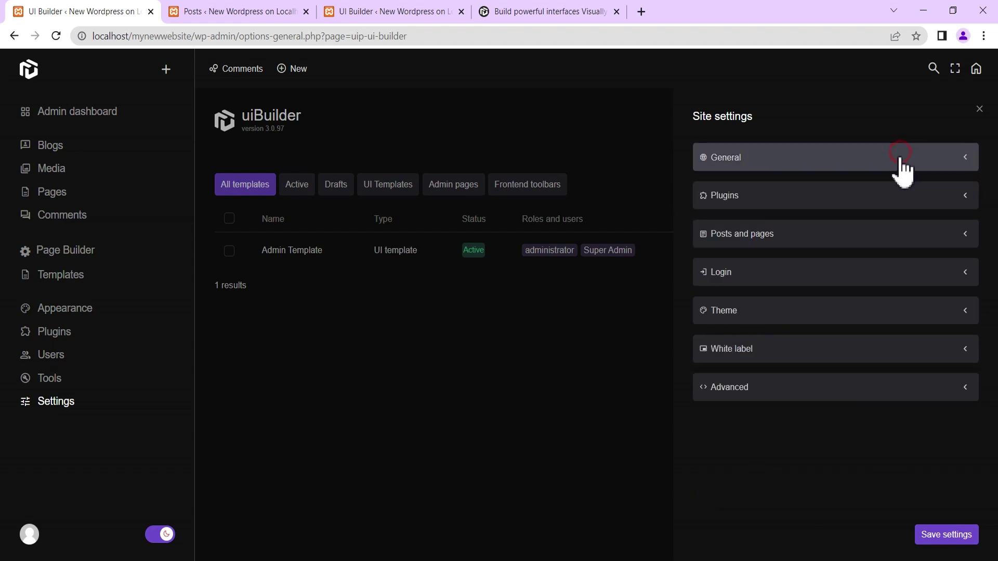
{"action": "left_click", "coordinate": [790, 197]}
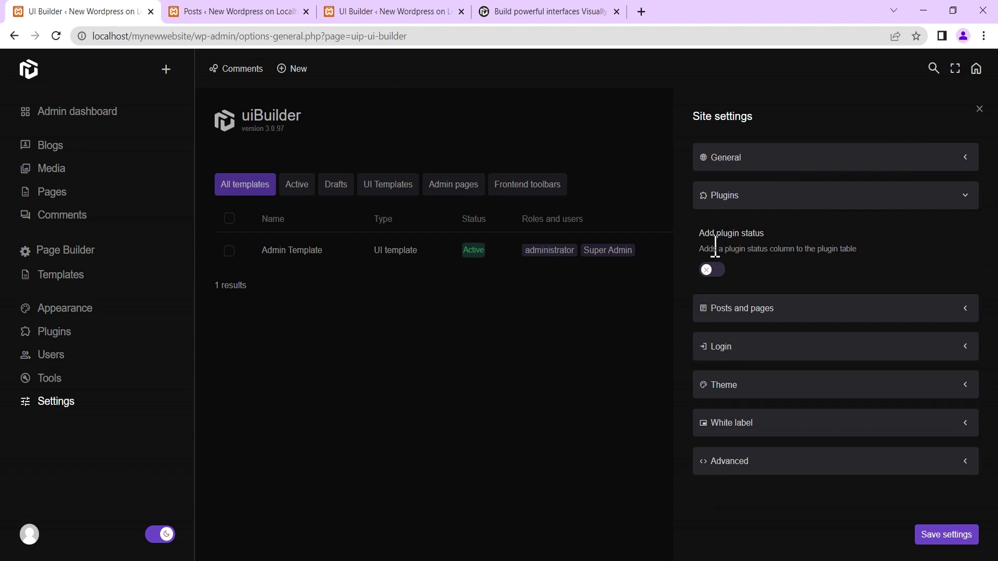
{"action": "left_click", "coordinate": [757, 207]}
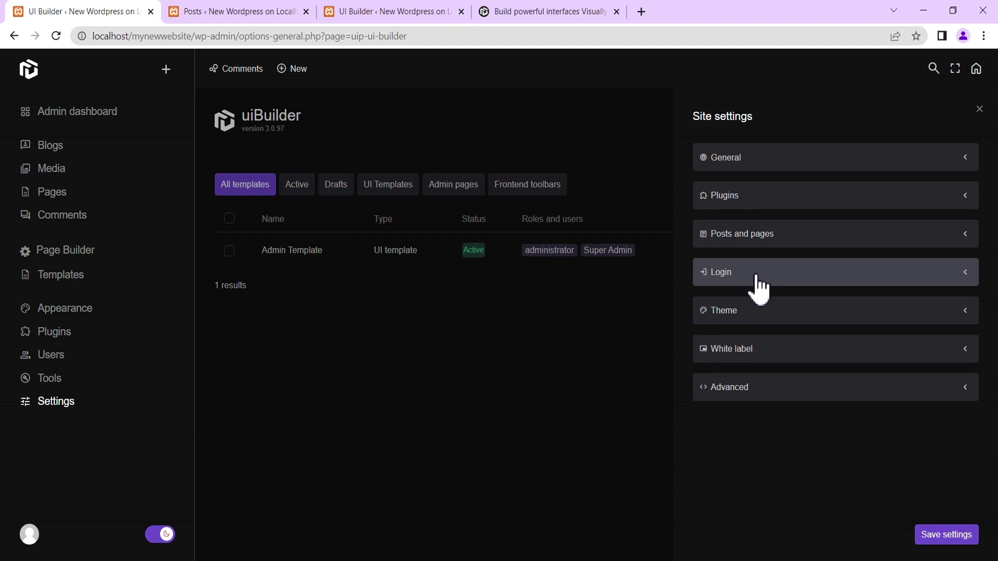
In the Login settings, add the "creative logo" library image at Medium size as the Login logo
{"action": "left_click", "coordinate": [733, 278]}
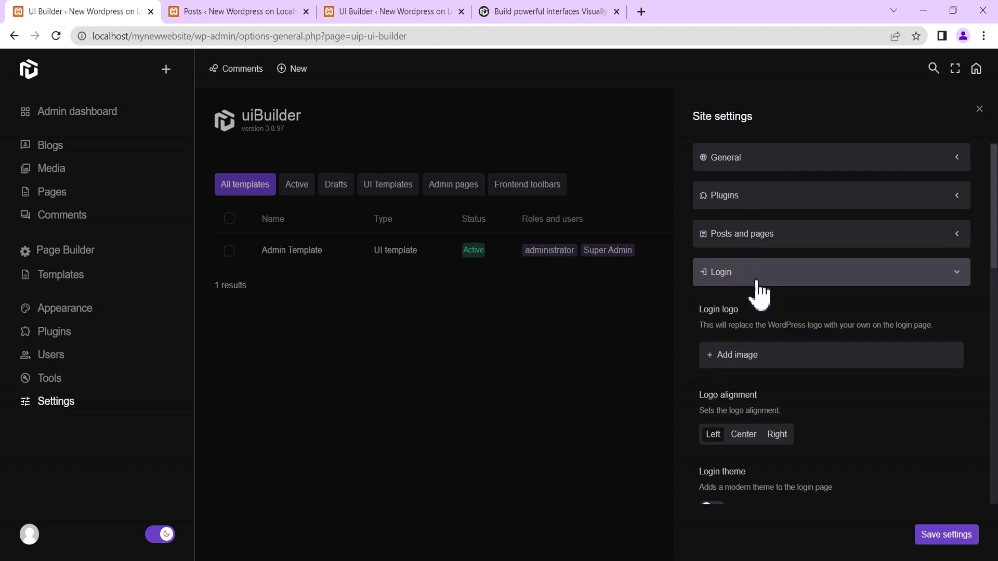
{"action": "scroll", "coordinate": [777, 320], "scroll_direction": "down", "scroll_amount": 2}
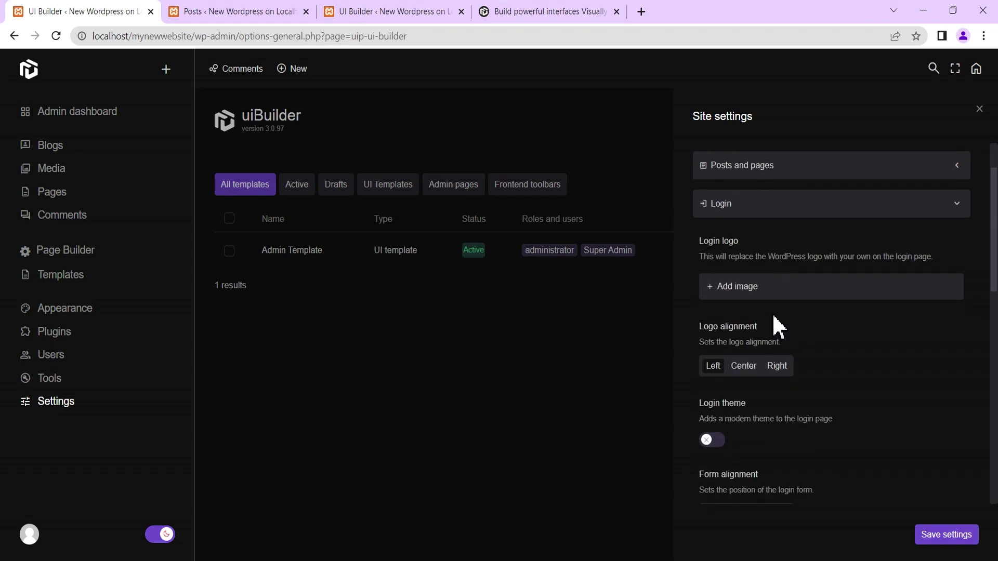
{"action": "left_click", "coordinate": [743, 289]}
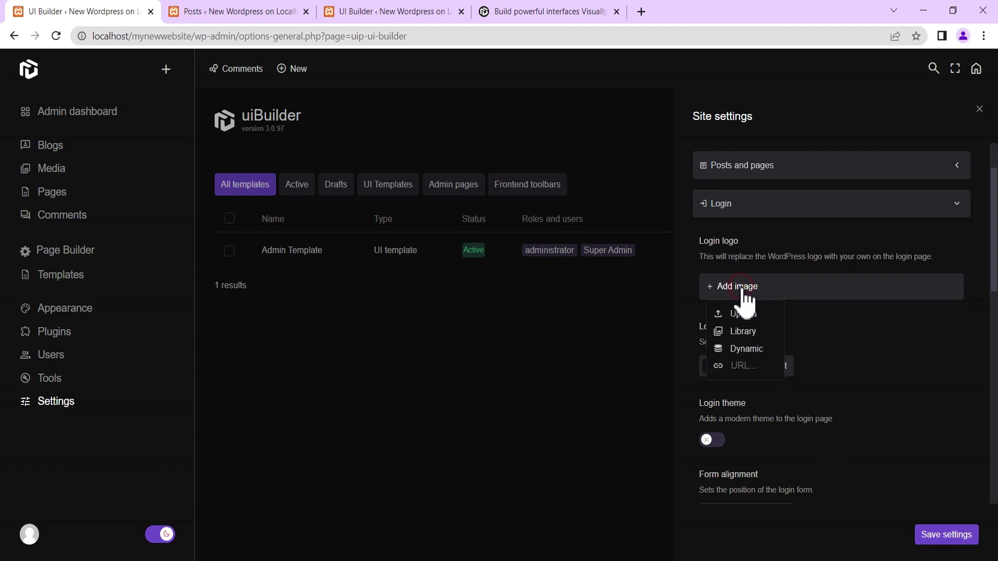
{"action": "left_click", "coordinate": [743, 333]}
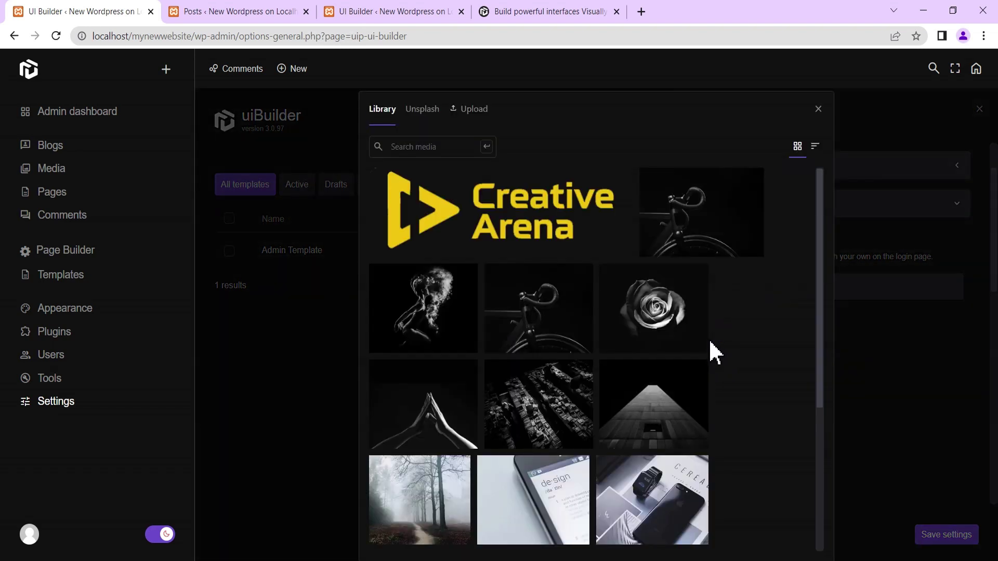
{"action": "left_click", "coordinate": [518, 222]}
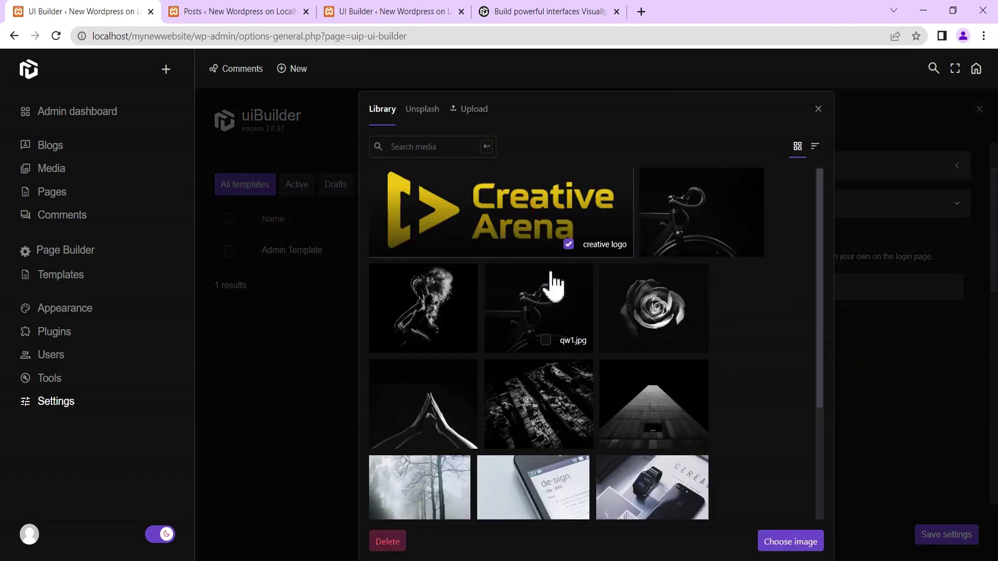
{"action": "left_click", "coordinate": [783, 544]}
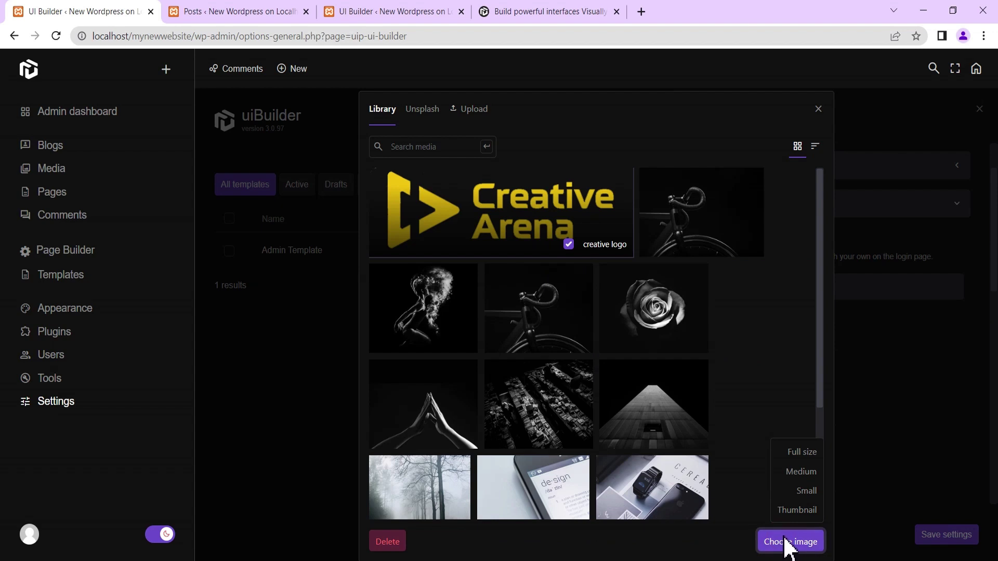
{"action": "left_click", "coordinate": [802, 474]}
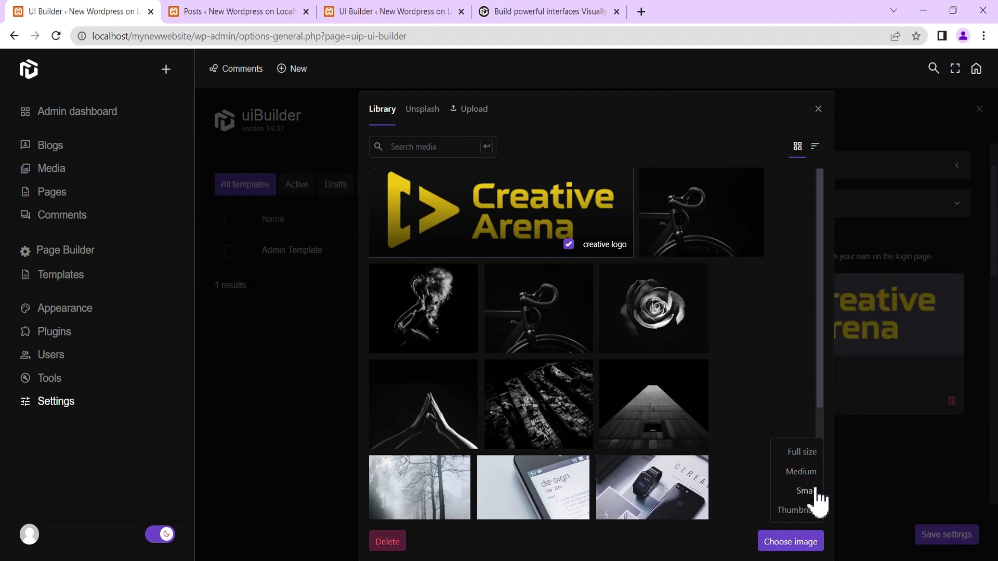
{"action": "left_click", "coordinate": [819, 110]}
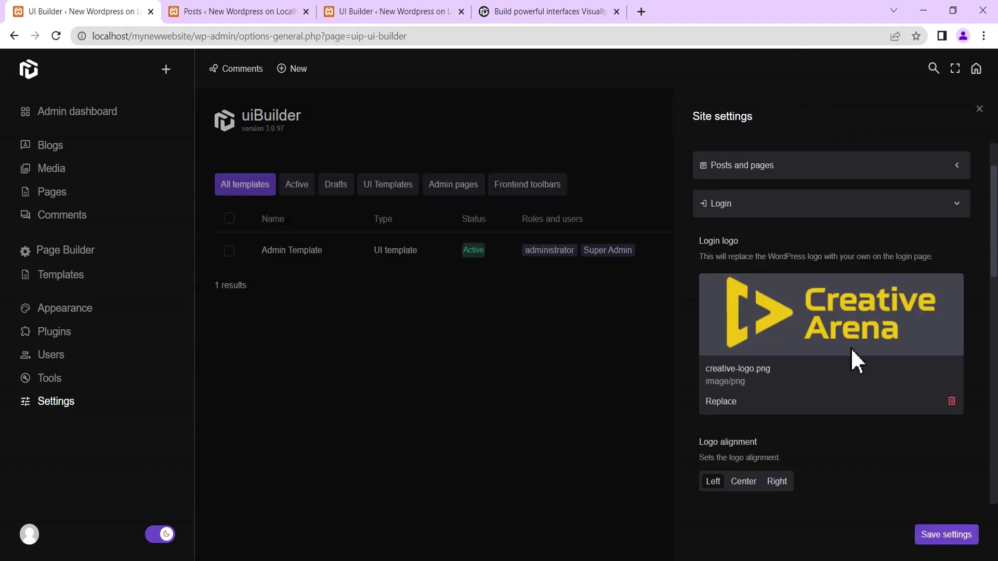
Set the login page's Logo alignment to Center and enable the modern Login theme
{"action": "scroll", "coordinate": [817, 380], "scroll_direction": "down", "scroll_amount": 1}
{"action": "scroll", "coordinate": [819, 369], "scroll_direction": "down", "scroll_amount": 1}
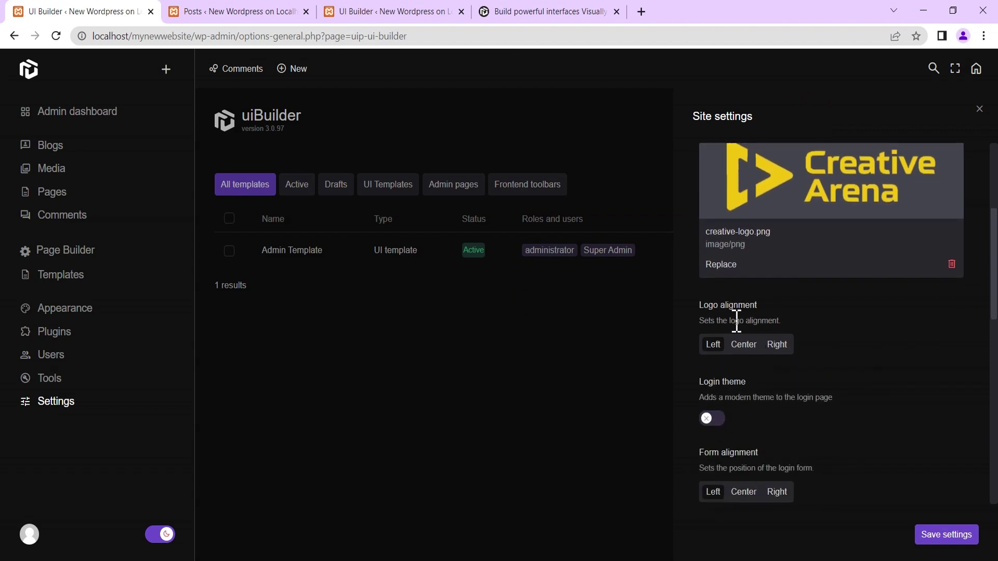
{"action": "left_click", "coordinate": [742, 345]}
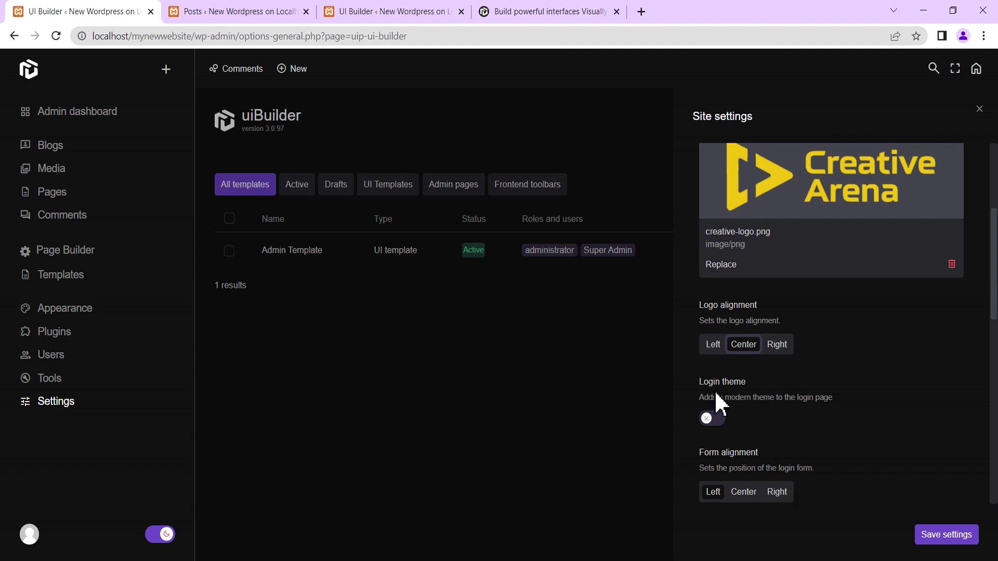
{"action": "left_click", "coordinate": [719, 419]}
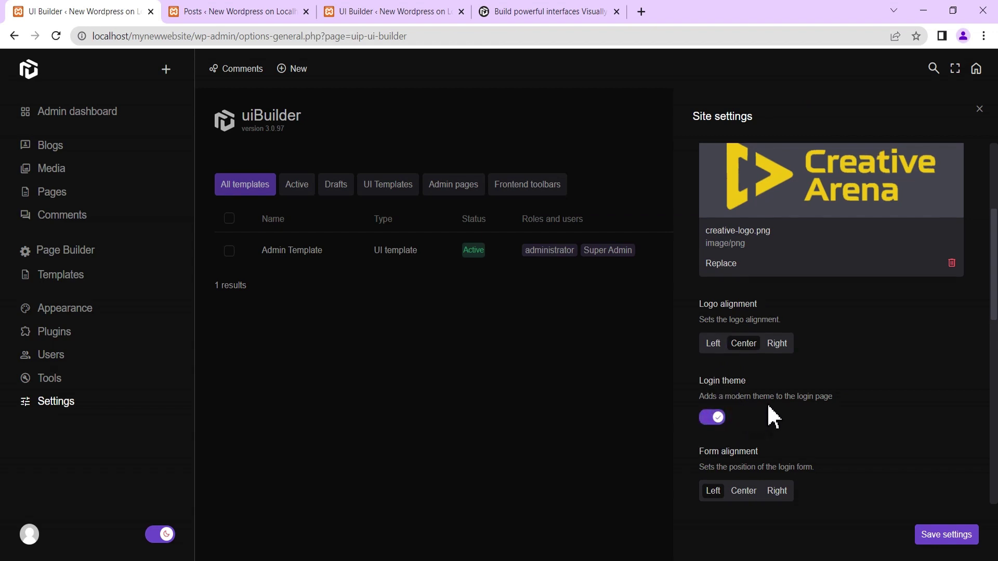
Set the login page's Form alignment to Center
{"action": "scroll", "coordinate": [802, 369], "scroll_direction": "down", "scroll_amount": 1}
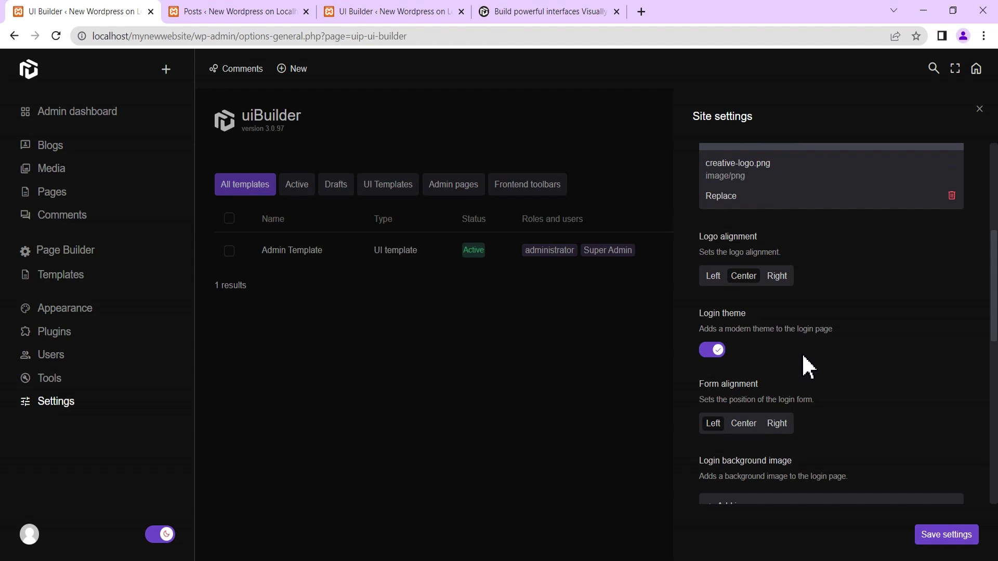
{"action": "scroll", "coordinate": [798, 374], "scroll_direction": "down", "scroll_amount": 1}
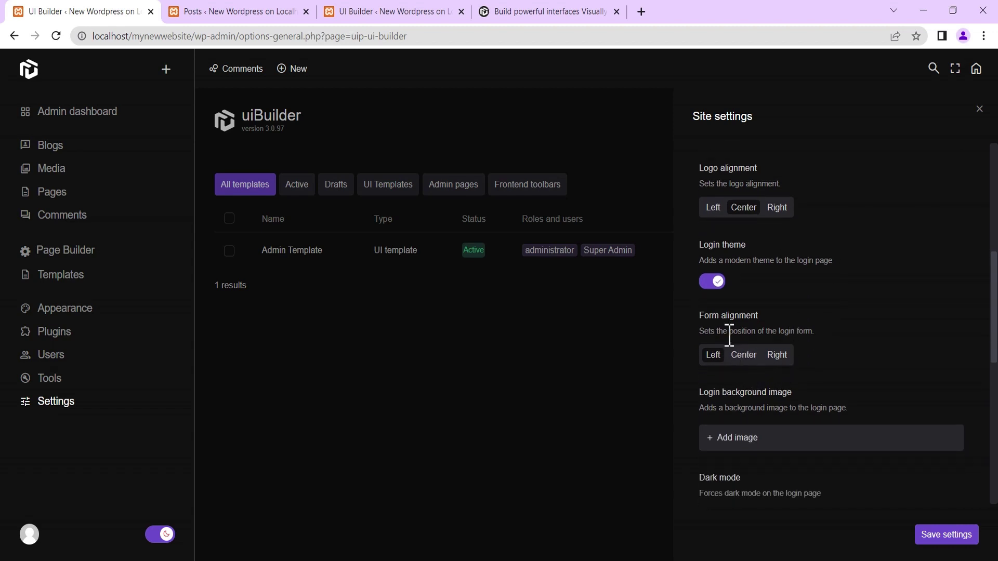
{"action": "left_click", "coordinate": [744, 358]}
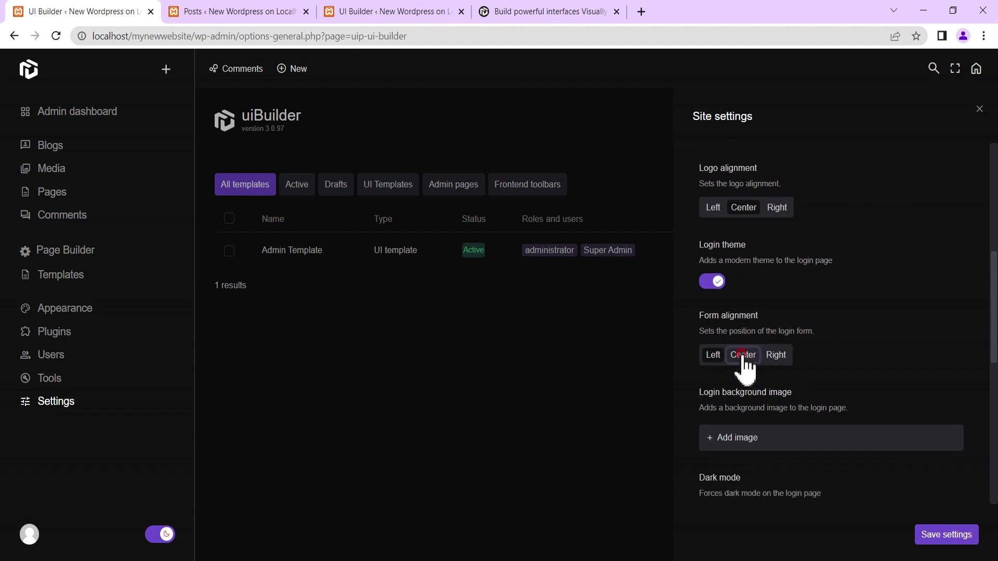
Add the "bg-1" library image at Full size as the Login background image
{"action": "scroll", "coordinate": [838, 325], "scroll_direction": "down", "scroll_amount": 1}
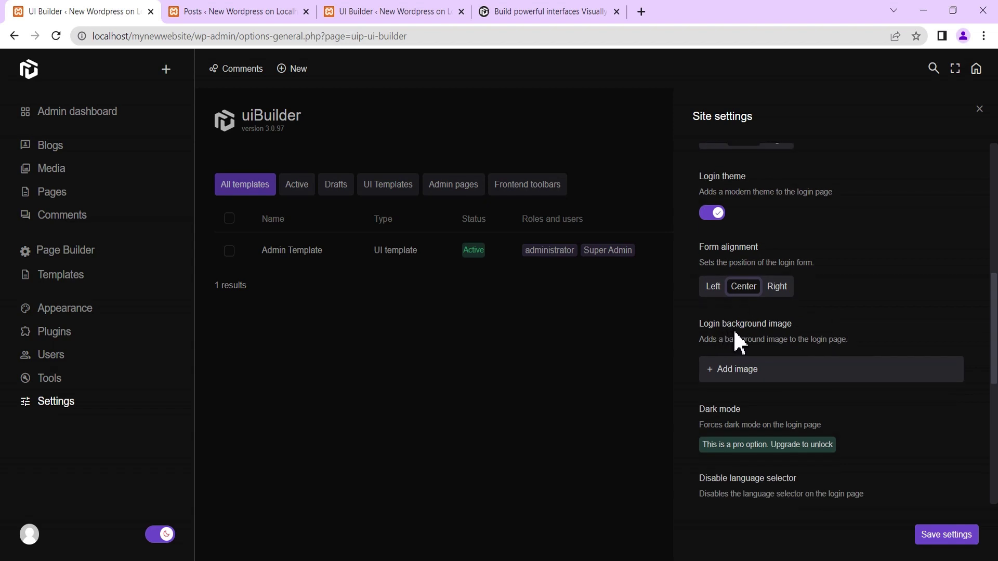
{"action": "left_click", "coordinate": [753, 372]}
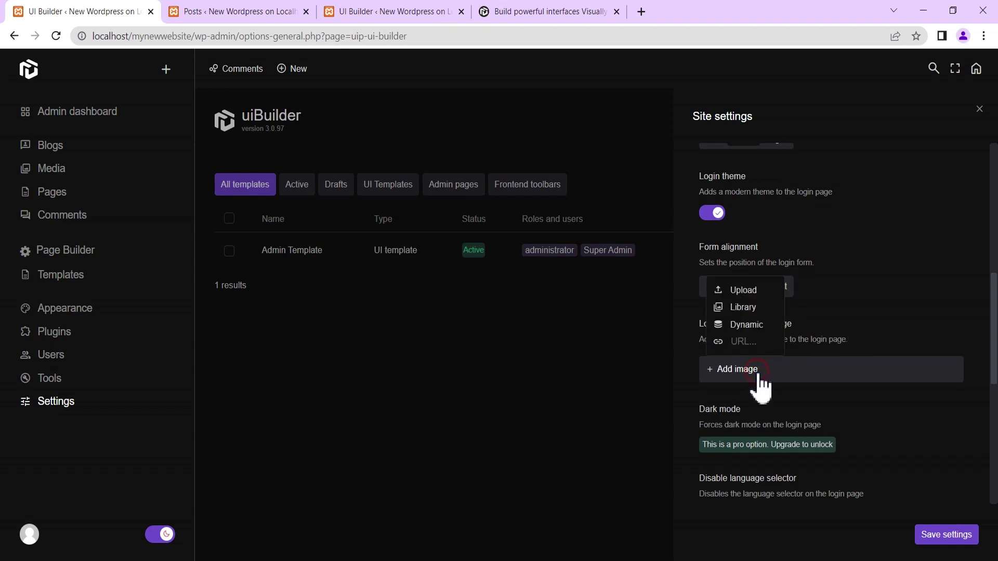
{"action": "left_click", "coordinate": [743, 309]}
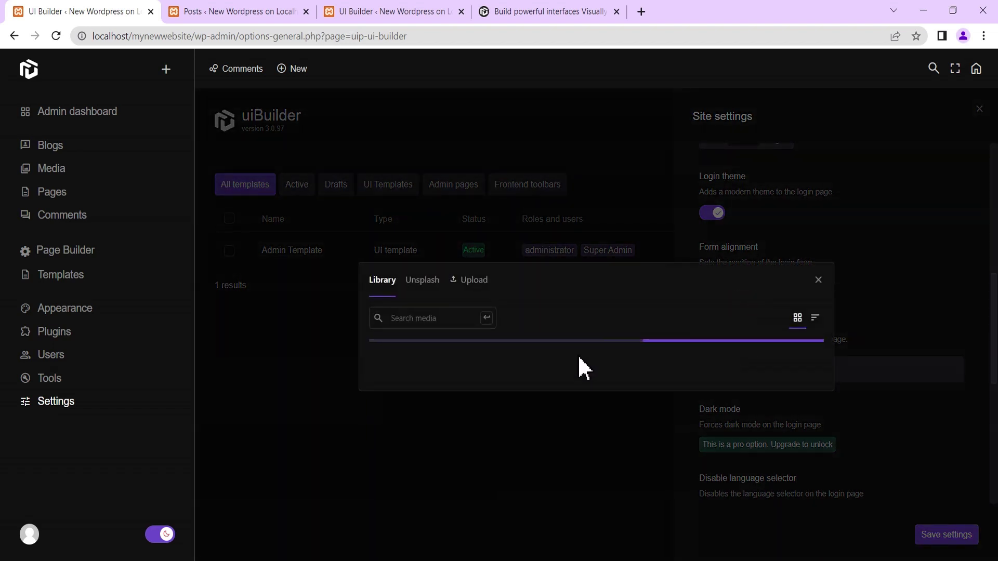
{"action": "scroll", "coordinate": [575, 353], "scroll_direction": "down", "scroll_amount": 4}
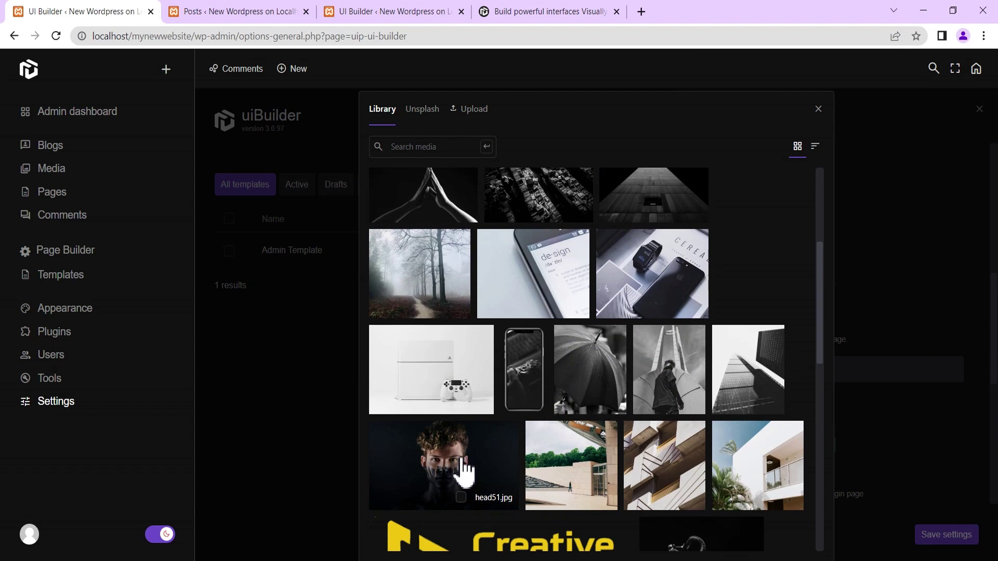
{"action": "scroll", "coordinate": [546, 452], "scroll_direction": "down", "scroll_amount": 6}
{"action": "scroll", "coordinate": [569, 445], "scroll_direction": "down", "scroll_amount": 5}
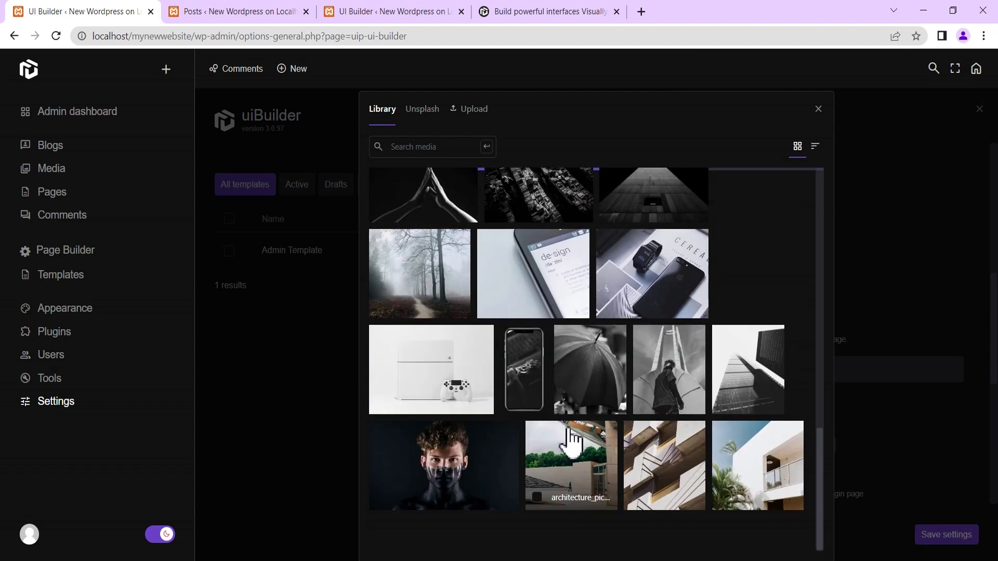
{"action": "scroll", "coordinate": [566, 439], "scroll_direction": "down", "scroll_amount": 5}
{"action": "scroll", "coordinate": [558, 429], "scroll_direction": "down", "scroll_amount": 2}
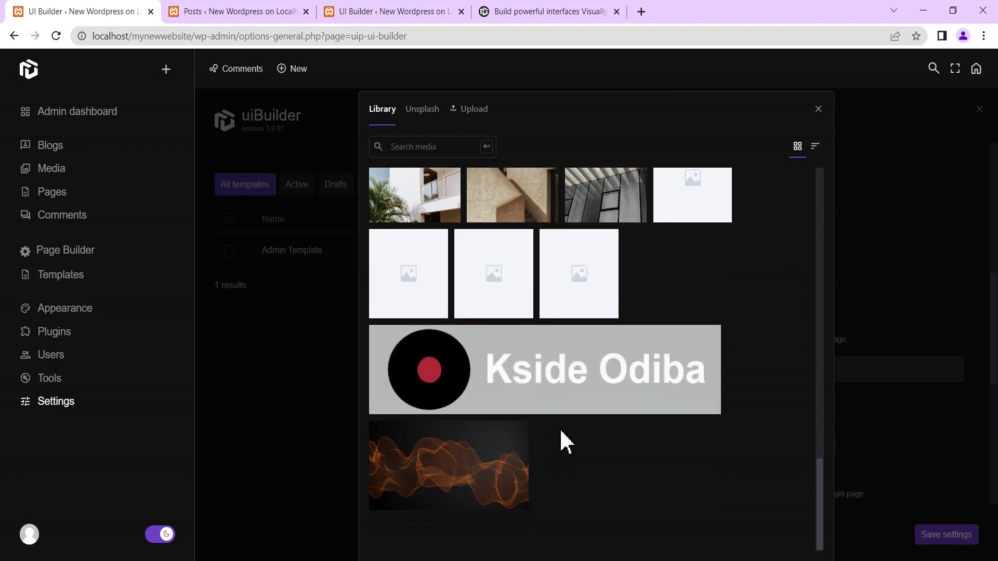
{"action": "left_click", "coordinate": [451, 467]}
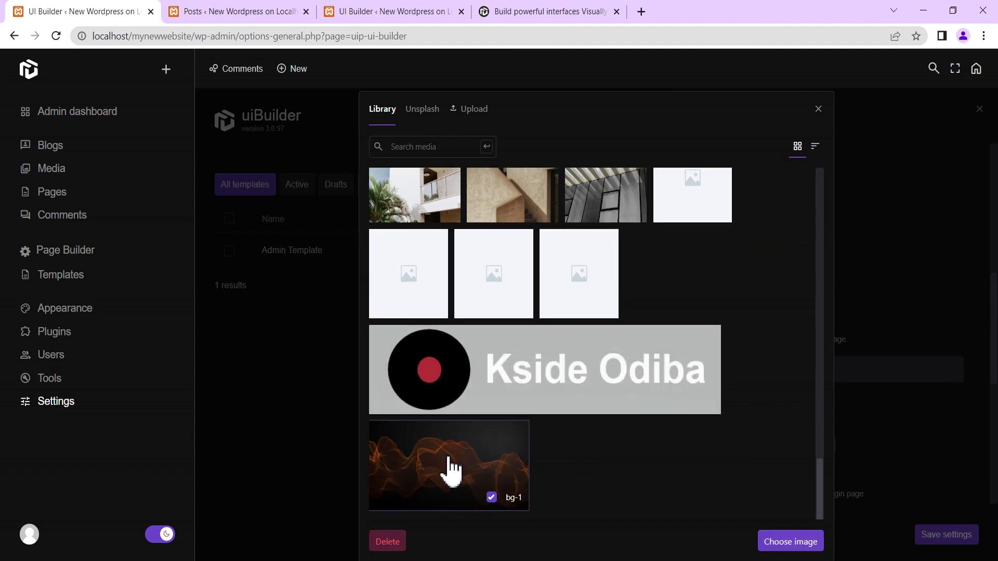
{"action": "mouse_move", "coordinate": [786, 549]}
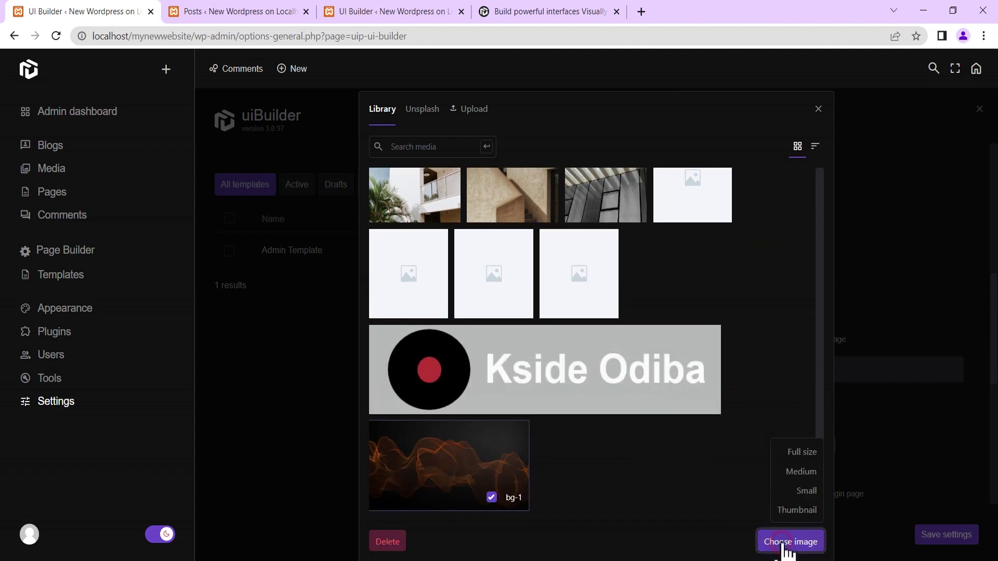
{"action": "left_click", "coordinate": [799, 455]}
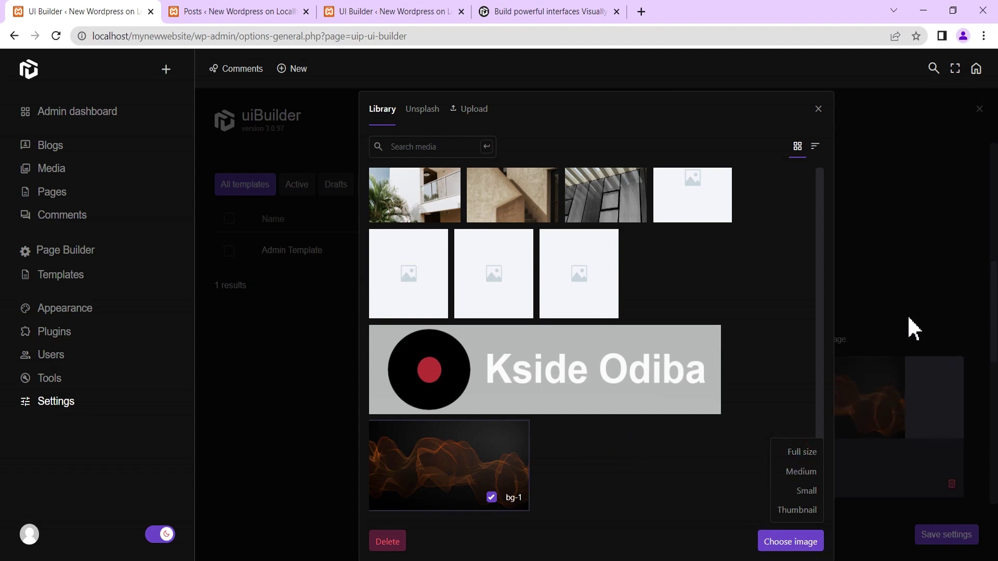
{"action": "left_click", "coordinate": [817, 108]}
Look through the remaining Login options and the Advanced section, and save the site settings
{"action": "scroll", "coordinate": [889, 229], "scroll_direction": "down", "scroll_amount": 6}
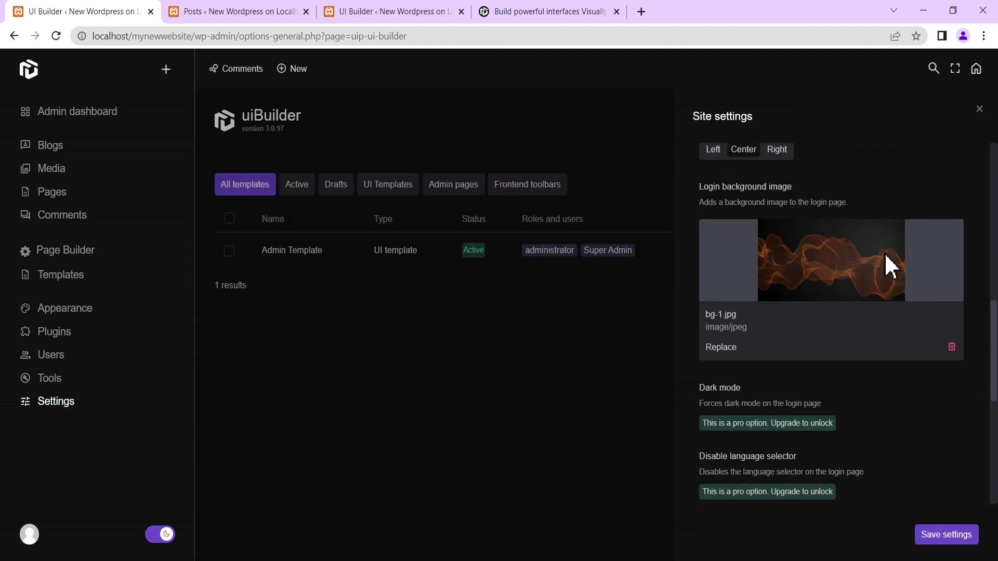
{"action": "scroll", "coordinate": [917, 363], "scroll_direction": "up", "scroll_amount": 10}
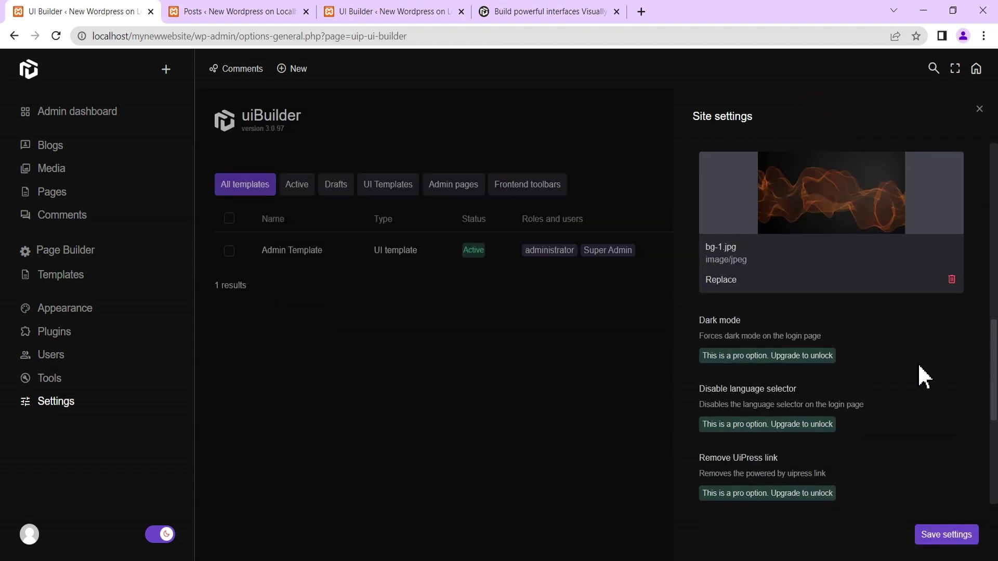
{"action": "scroll", "coordinate": [873, 328], "scroll_direction": "up", "scroll_amount": 3}
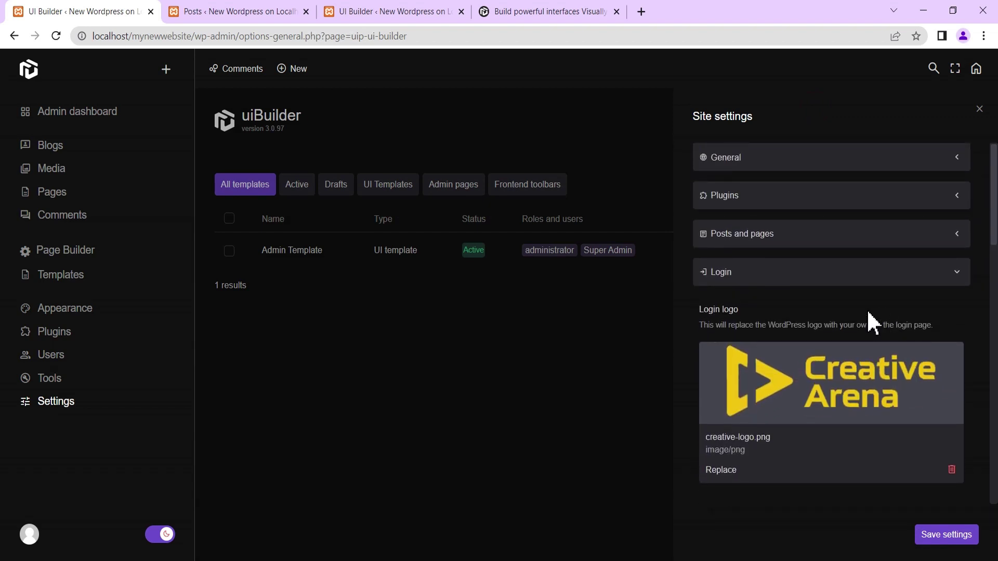
{"action": "left_click", "coordinate": [798, 273]}
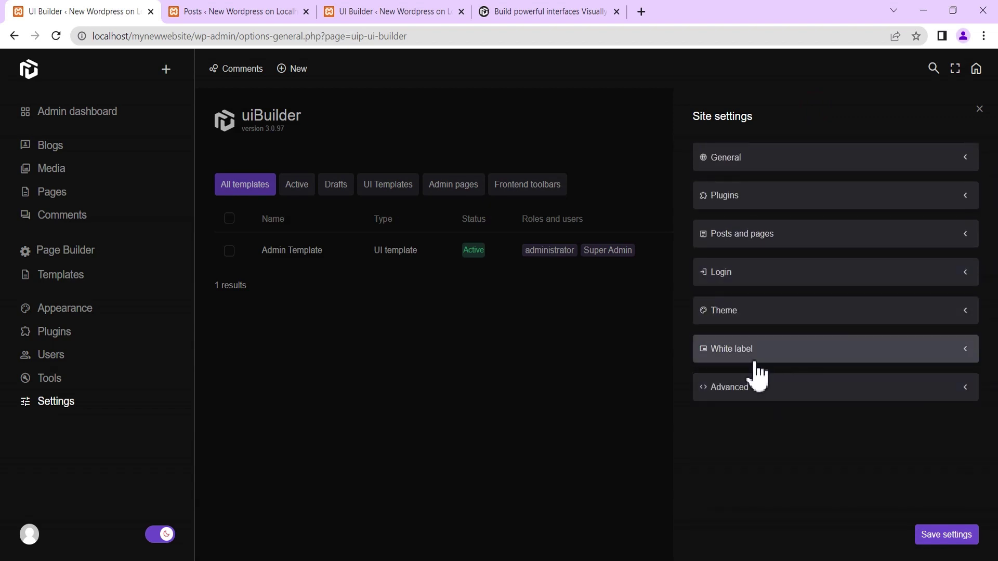
{"action": "left_click", "coordinate": [767, 388]}
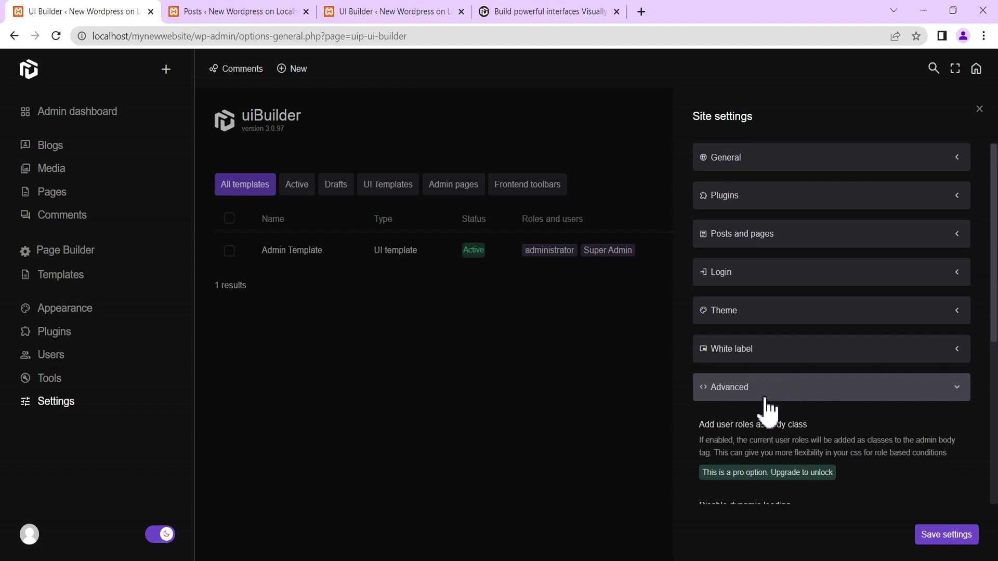
{"action": "scroll", "coordinate": [773, 387], "scroll_direction": "down", "scroll_amount": 3}
{"action": "scroll", "coordinate": [816, 377], "scroll_direction": "down", "scroll_amount": 1}
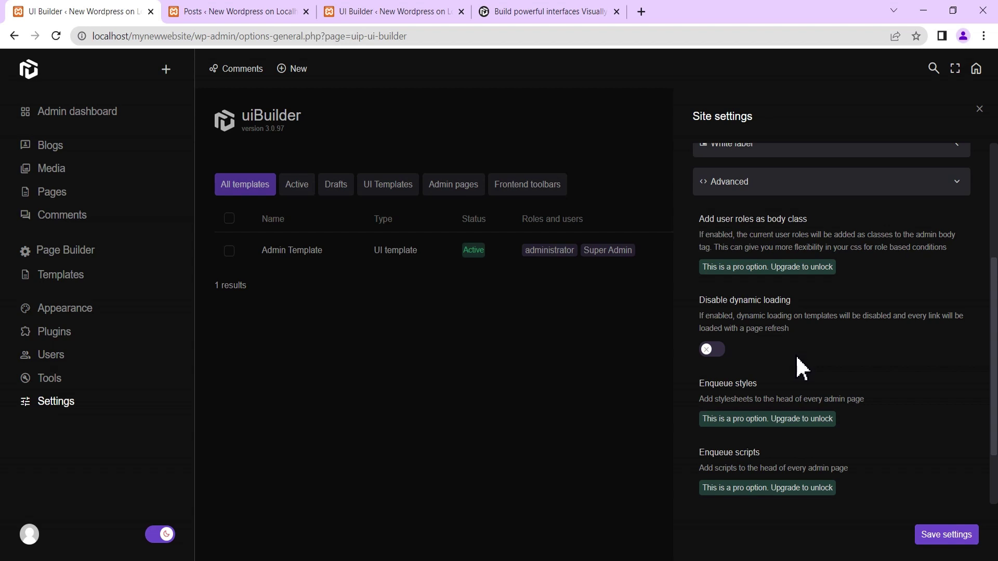
{"action": "left_click", "coordinate": [949, 536]}
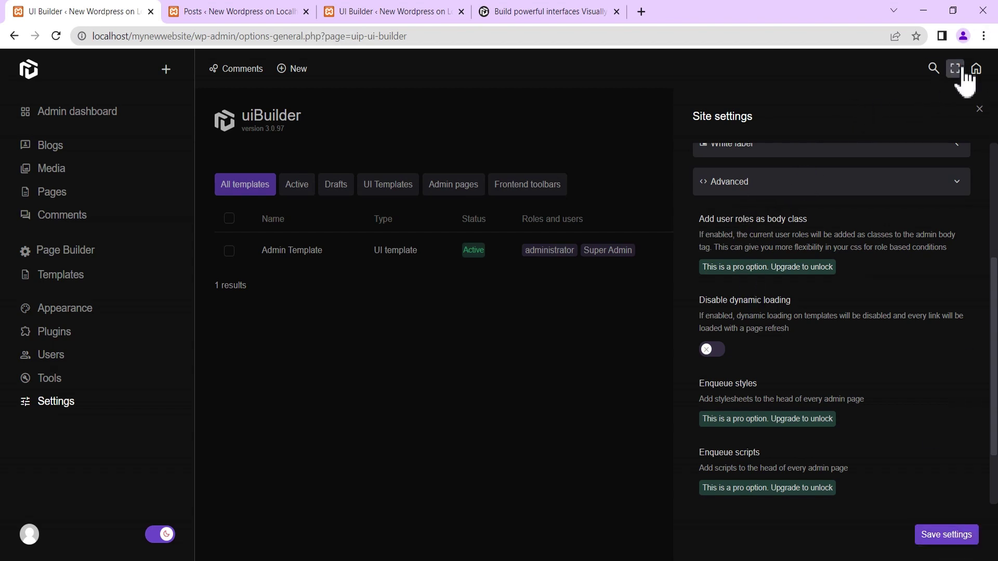
Copy the localhost/mynewwebsite/wp-admin/ address and open it in a new Incognito window to check the customized login page
{"action": "left_click", "coordinate": [983, 35]}
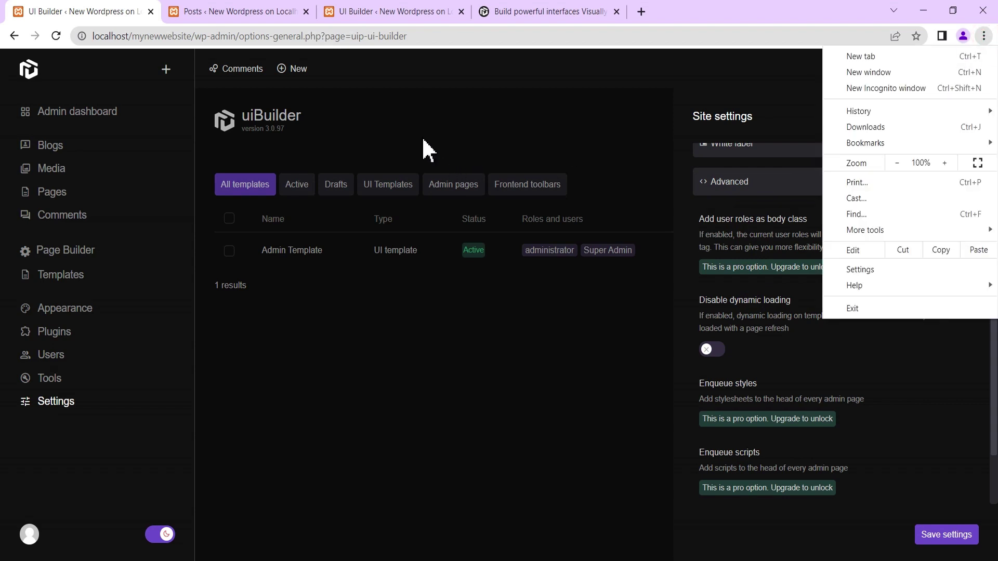
{"action": "left_click", "coordinate": [241, 36]}
{"action": "left_click", "coordinate": [239, 36]}
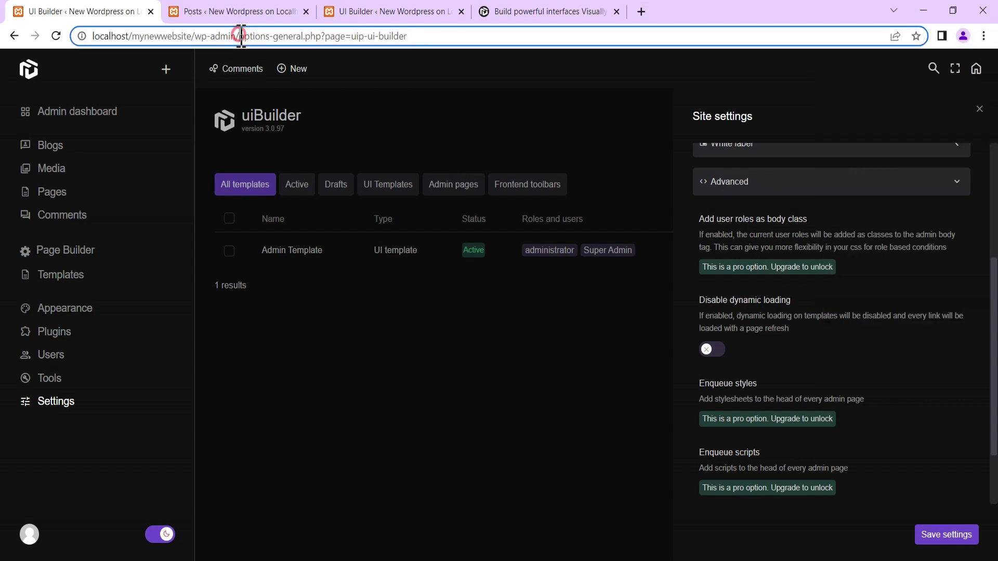
{"action": "left_click_drag", "start_coordinate": [241, 35], "coordinate": [46, 40]}
{"action": "key", "text": "ctrl+c"}
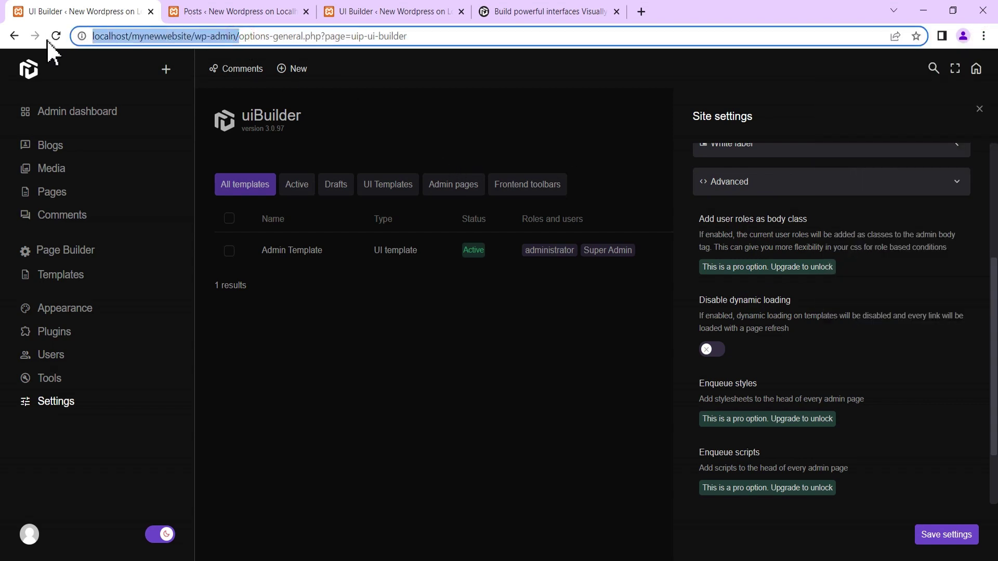
{"action": "left_click", "coordinate": [984, 35]}
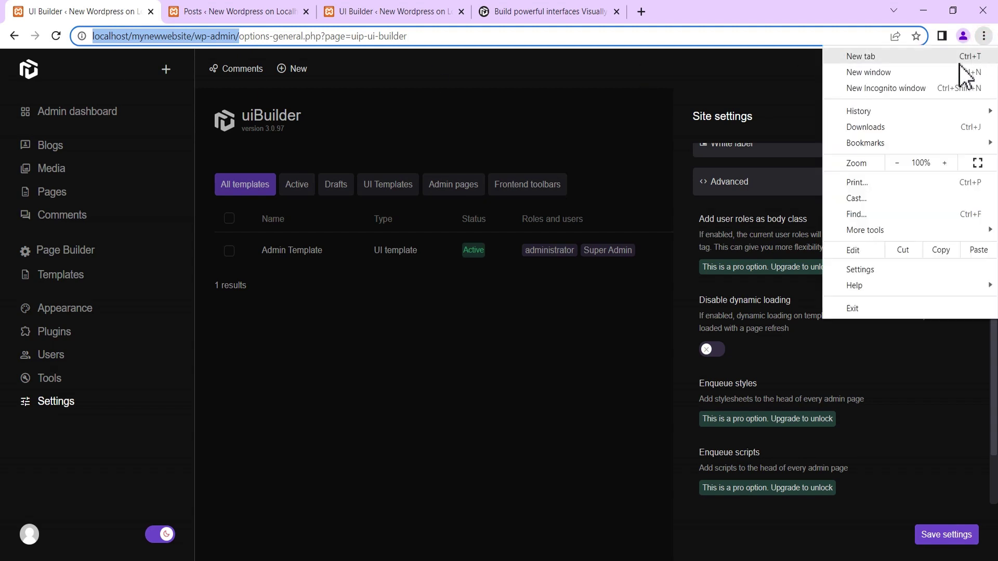
{"action": "left_click", "coordinate": [875, 90]}
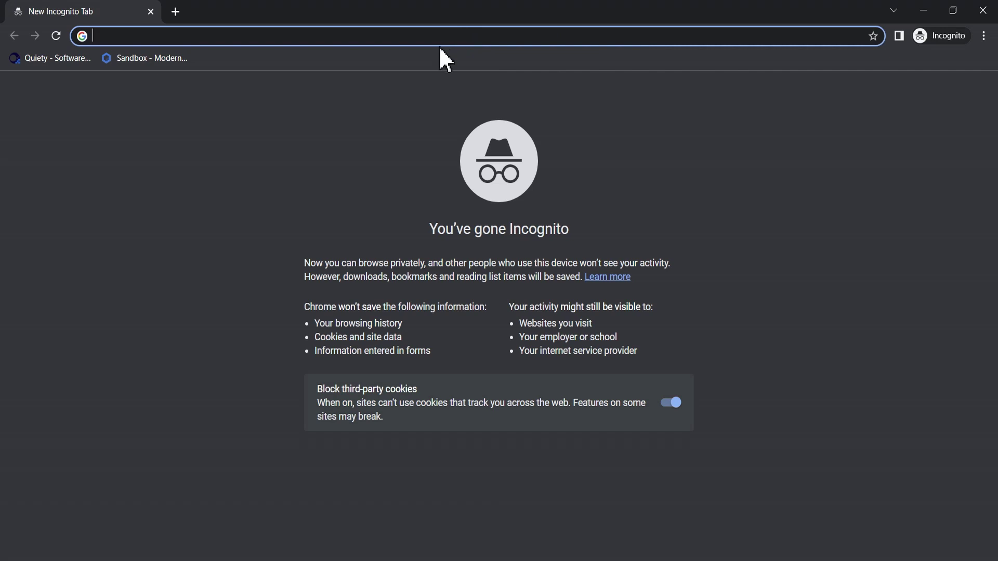
{"action": "key", "text": "ctrl+v"}
{"action": "left_click", "coordinate": [453, 62]}
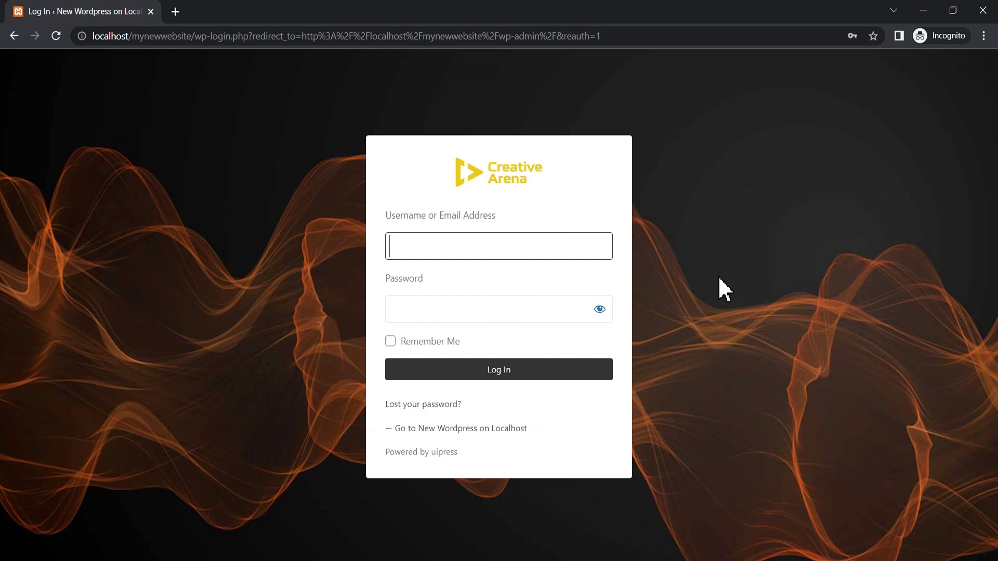
{"action": "left_click", "coordinate": [923, 12]}
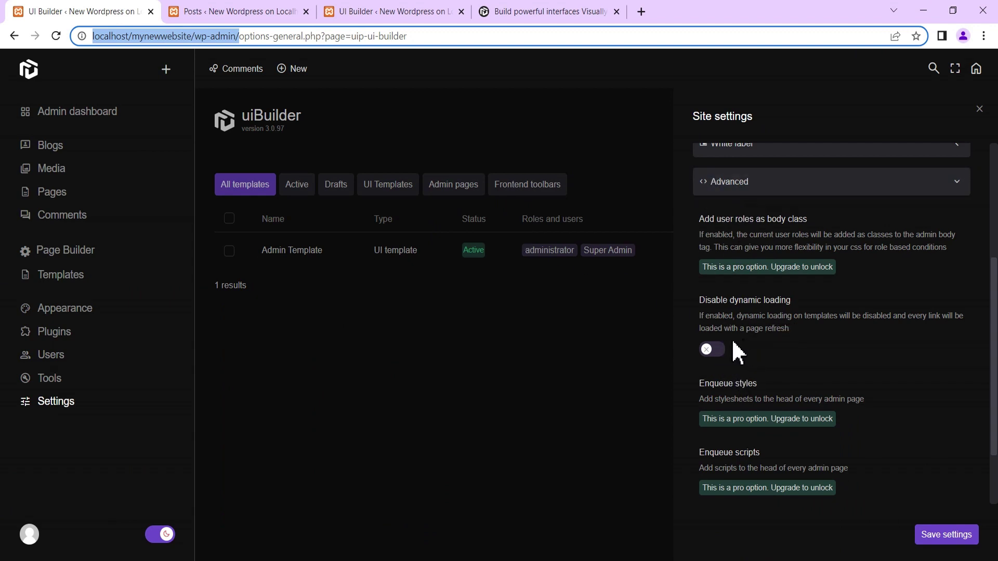
Enable and save the Disable dynamic loading option, and test it by opening the Blogs page after a reload
{"action": "left_click", "coordinate": [717, 351]}
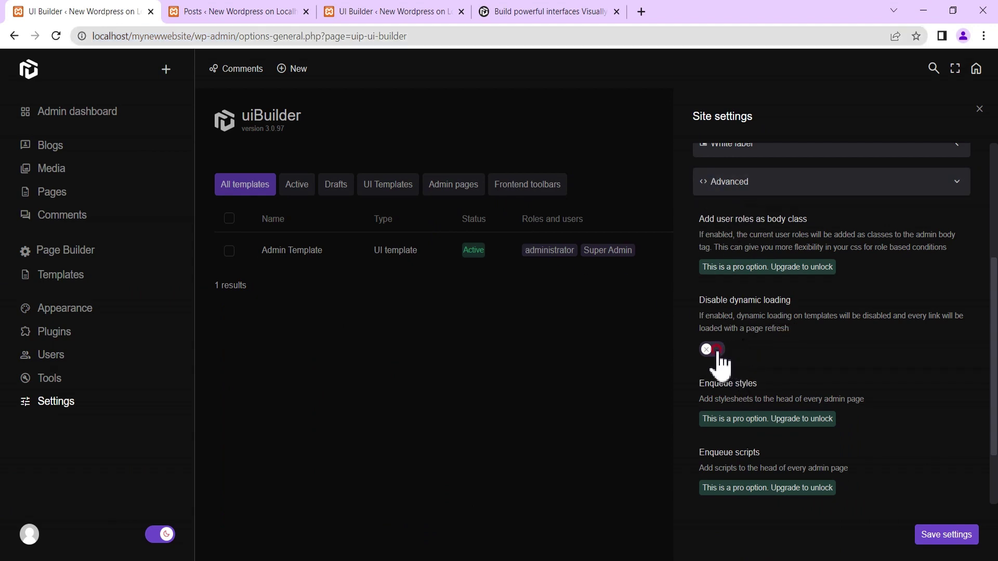
{"action": "left_click", "coordinate": [938, 538]}
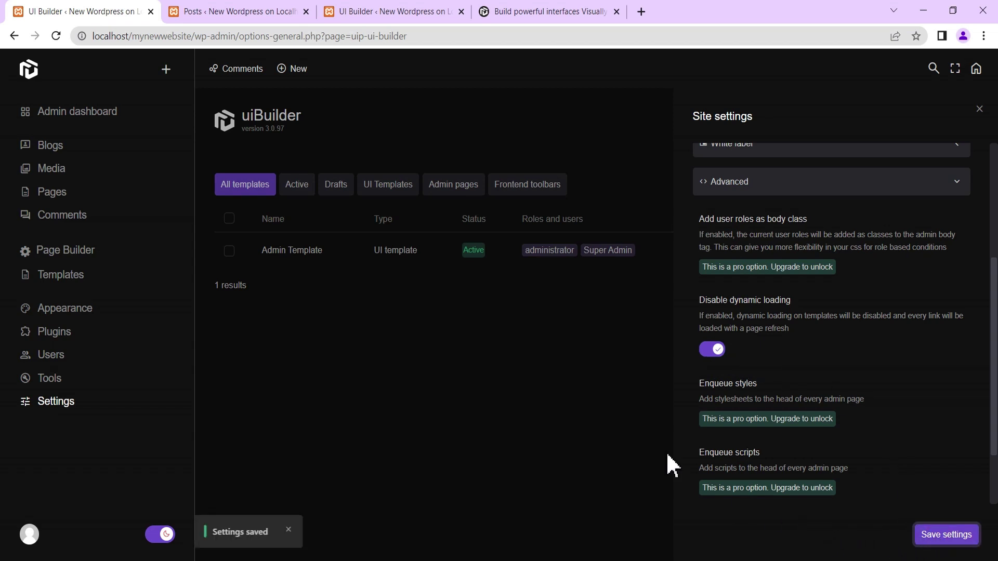
{"action": "left_click", "coordinate": [55, 36]}
{"action": "mouse_move", "coordinate": [125, 155]}
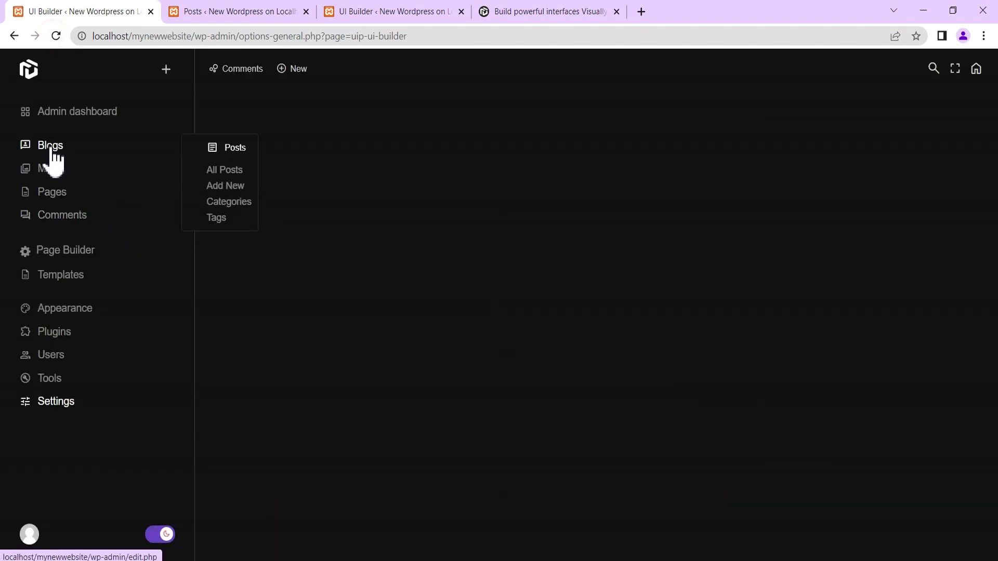
{"action": "left_click", "coordinate": [51, 150]}
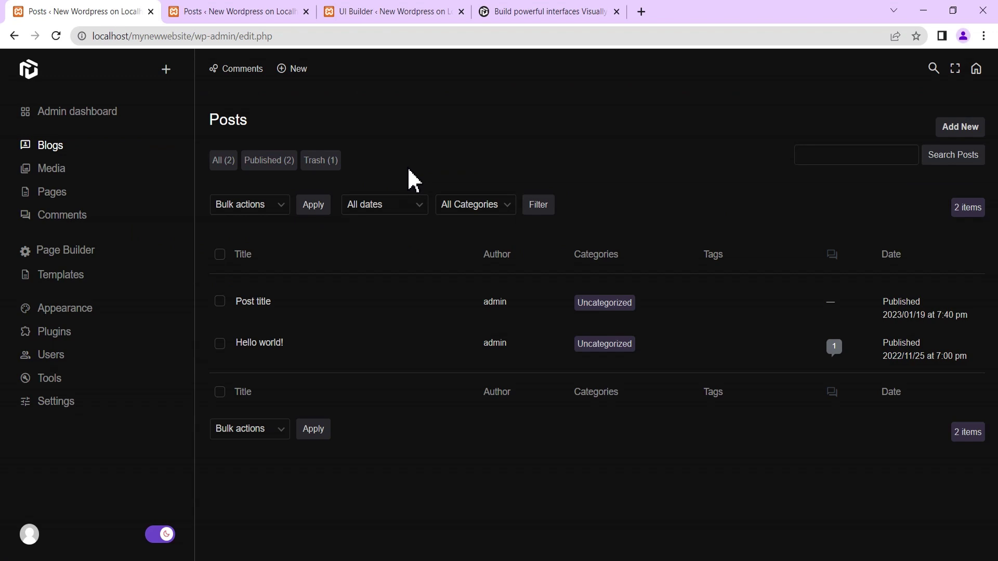
In uiBuilder's Advanced site settings, turn Disable dynamic loading back off, save the change, and close the settings
{"action": "mouse_move", "coordinate": [89, 401]}
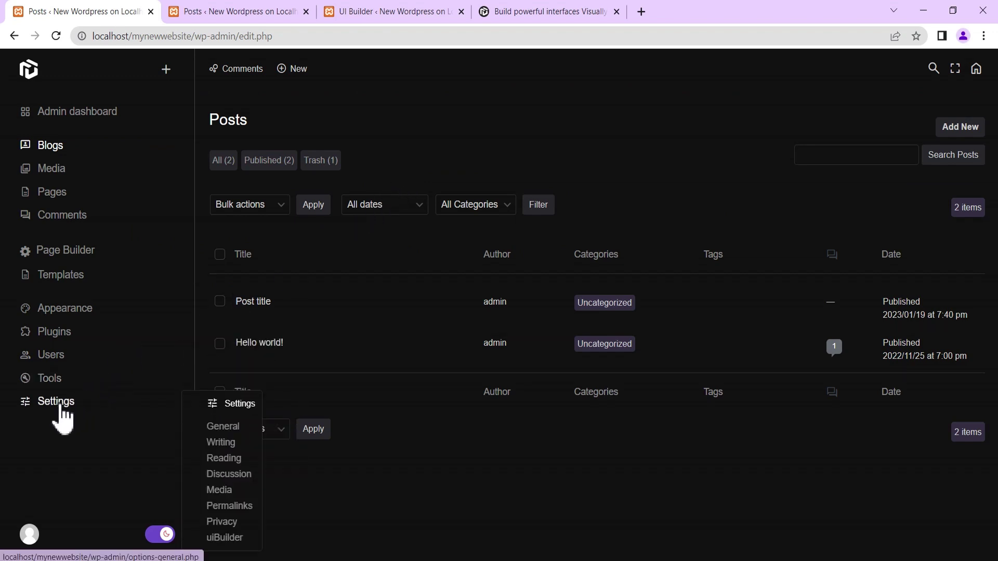
{"action": "left_click", "coordinate": [223, 538]}
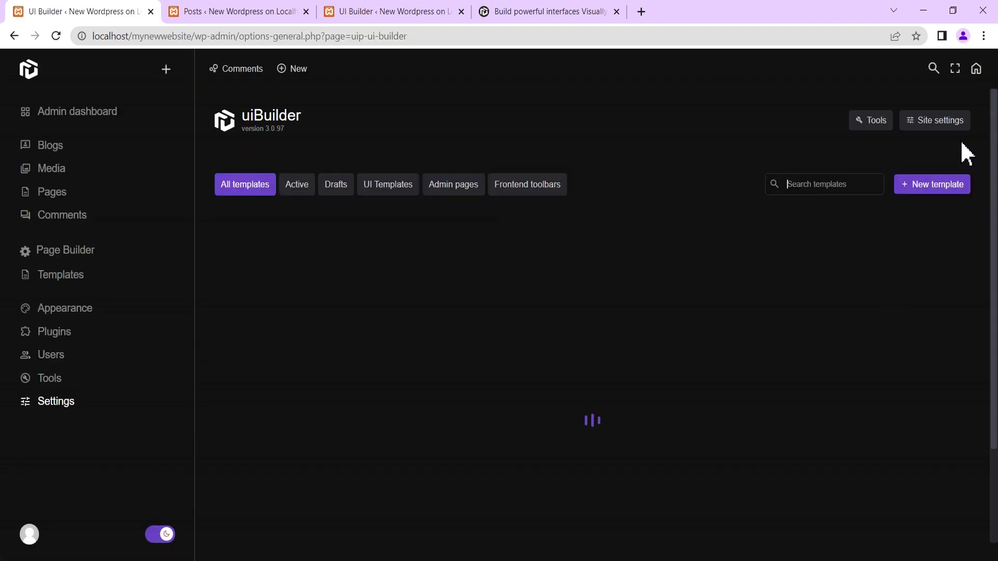
{"action": "left_click", "coordinate": [940, 123]}
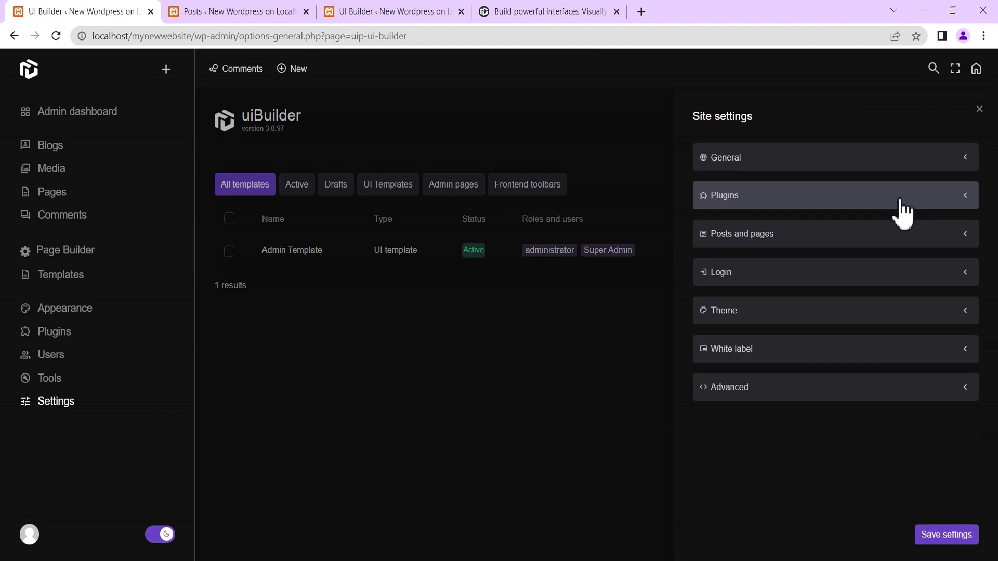
{"action": "left_click", "coordinate": [787, 390]}
{"action": "scroll", "coordinate": [780, 402], "scroll_direction": "down", "scroll_amount": 3}
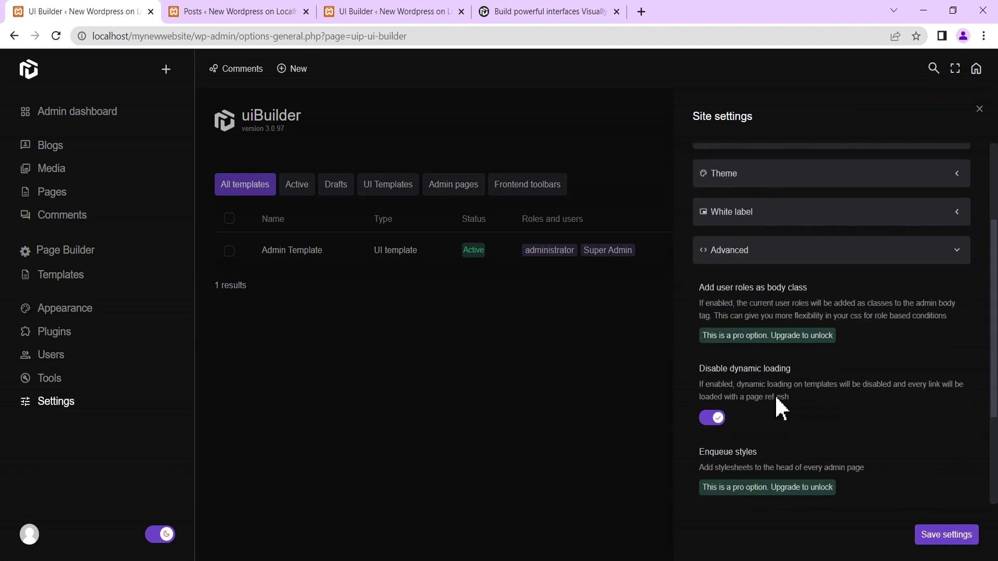
{"action": "left_click", "coordinate": [711, 418]}
{"action": "left_click", "coordinate": [933, 535]}
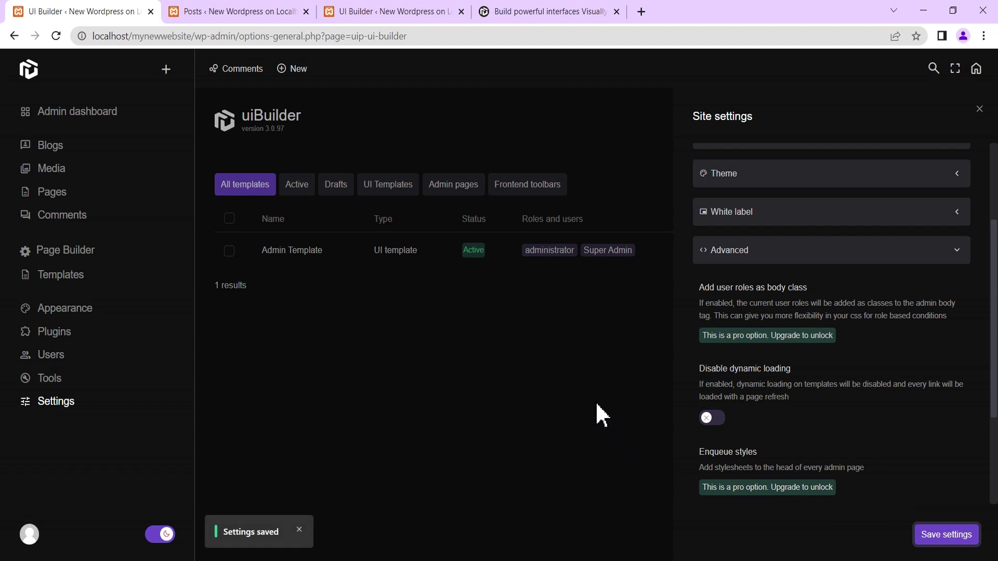
{"action": "left_click", "coordinate": [979, 109]}
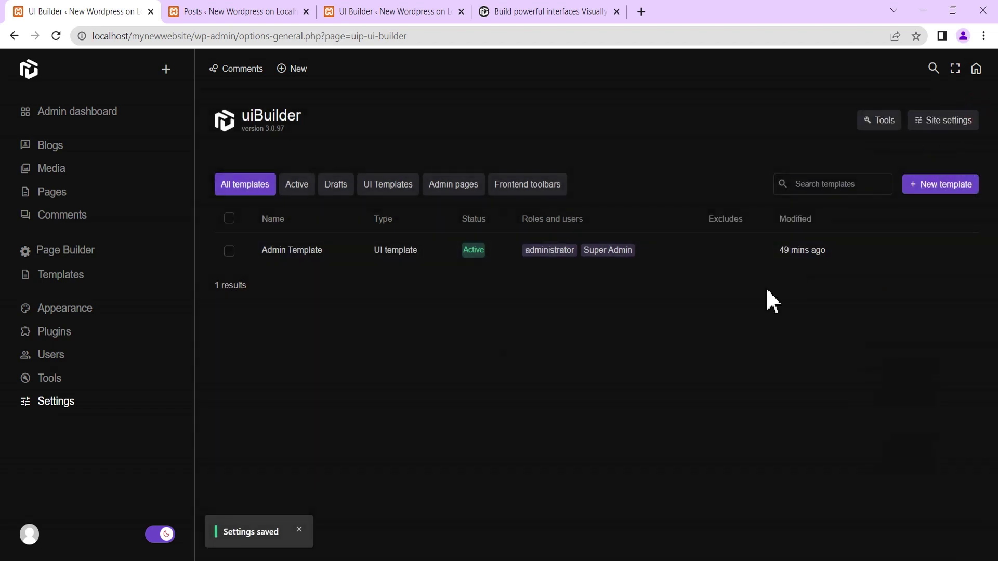